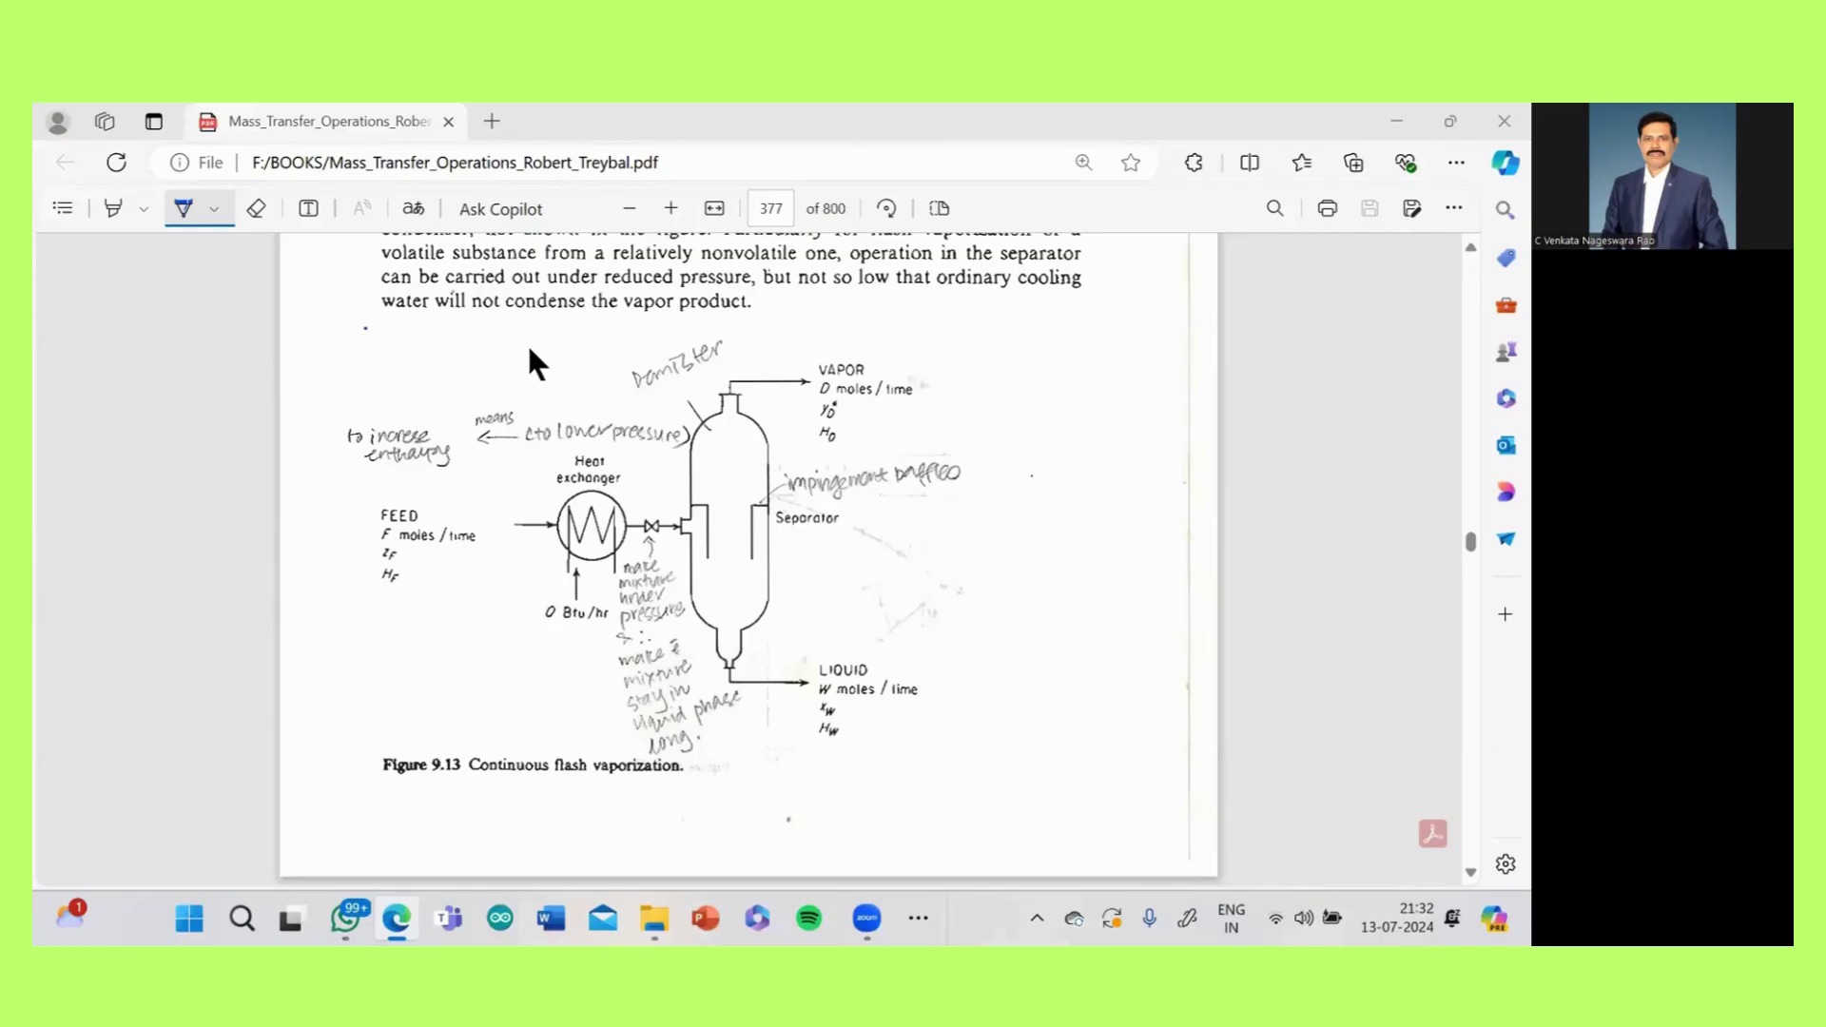
- Handwrite the underlined note "Session 02" above Figure 9.13 on page 377
{"action": "left_click_drag", "start_coordinate": [1009, 306], "coordinate": [991, 332]}
{"action": "left_click_drag", "start_coordinate": [1016, 322], "coordinate": [1173, 309]}
{"action": "left_click_drag", "start_coordinate": [993, 371], "coordinate": [1141, 344]}
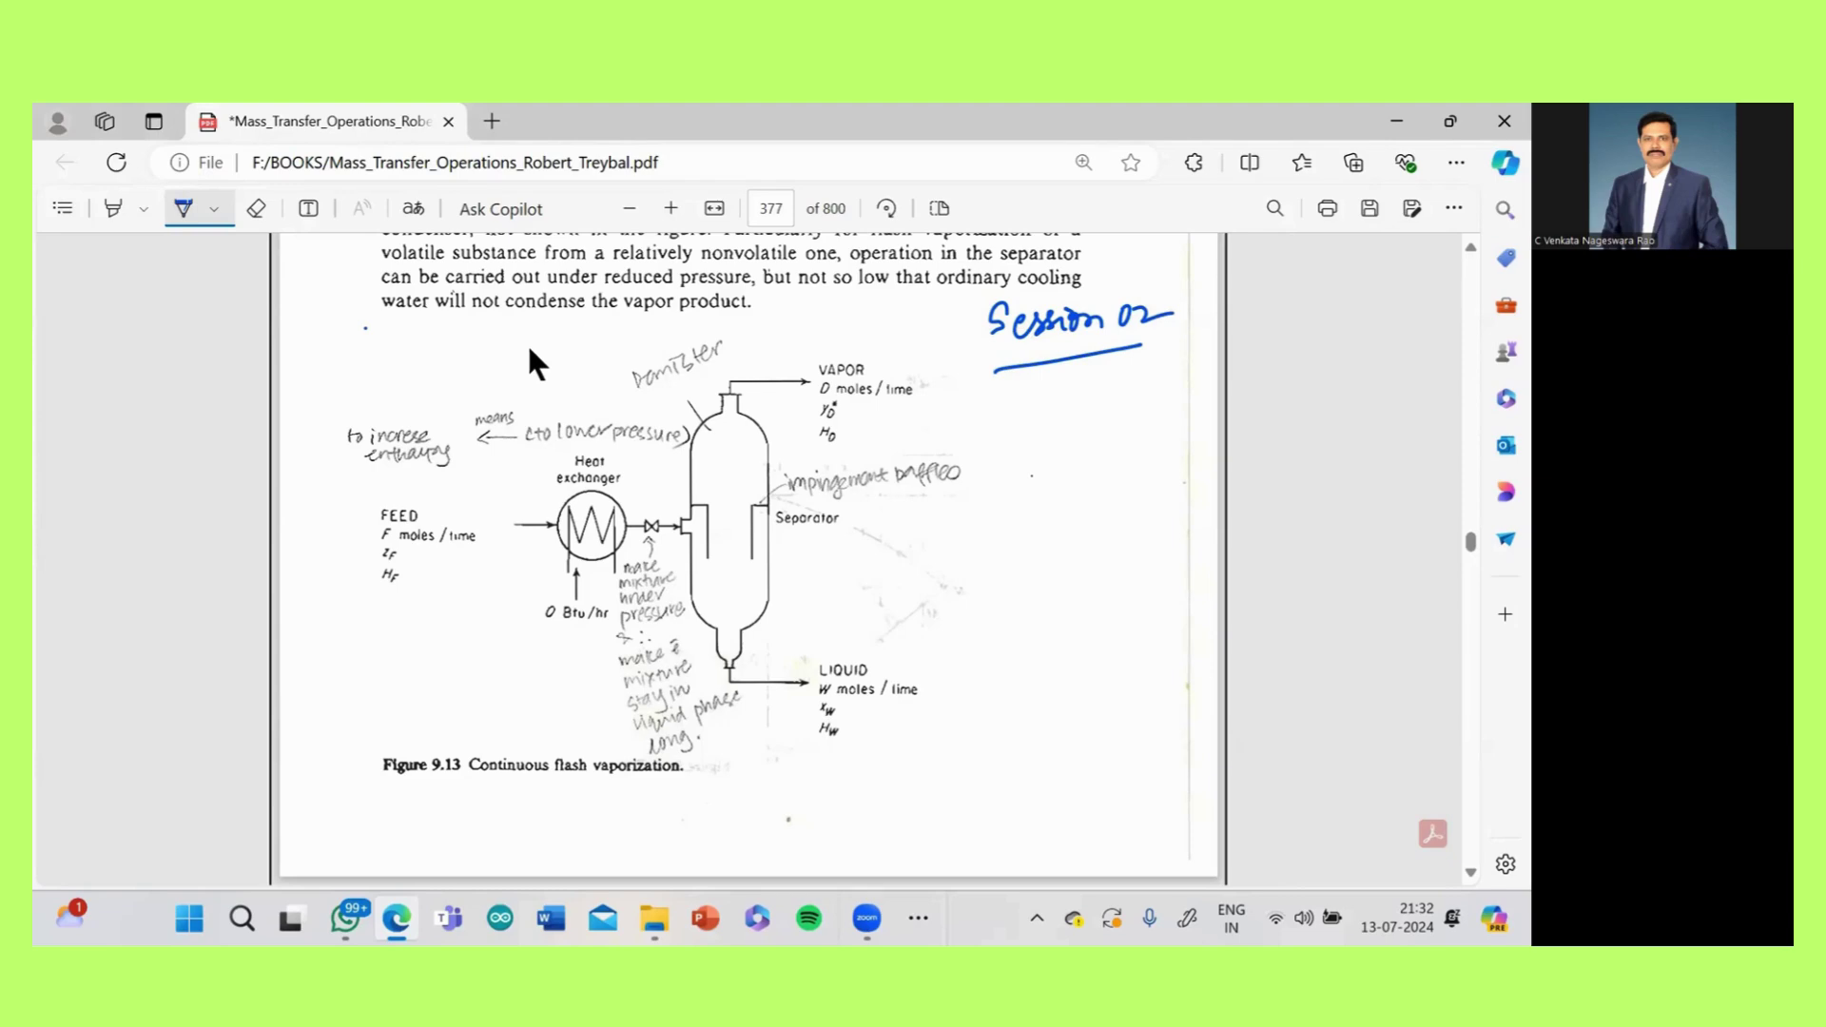
- Handwrite the heading "Bubbl & Dew PT" above the flash vaporization figure and underline its first words
{"action": "mouse_move", "coordinate": [399, 329]}
{"action": "left_mouse_down"}
{"action": "mouse_move", "coordinate": [401, 373]}
{"action": "mouse_move", "coordinate": [475, 349]}
{"action": "left_mouse_up"}
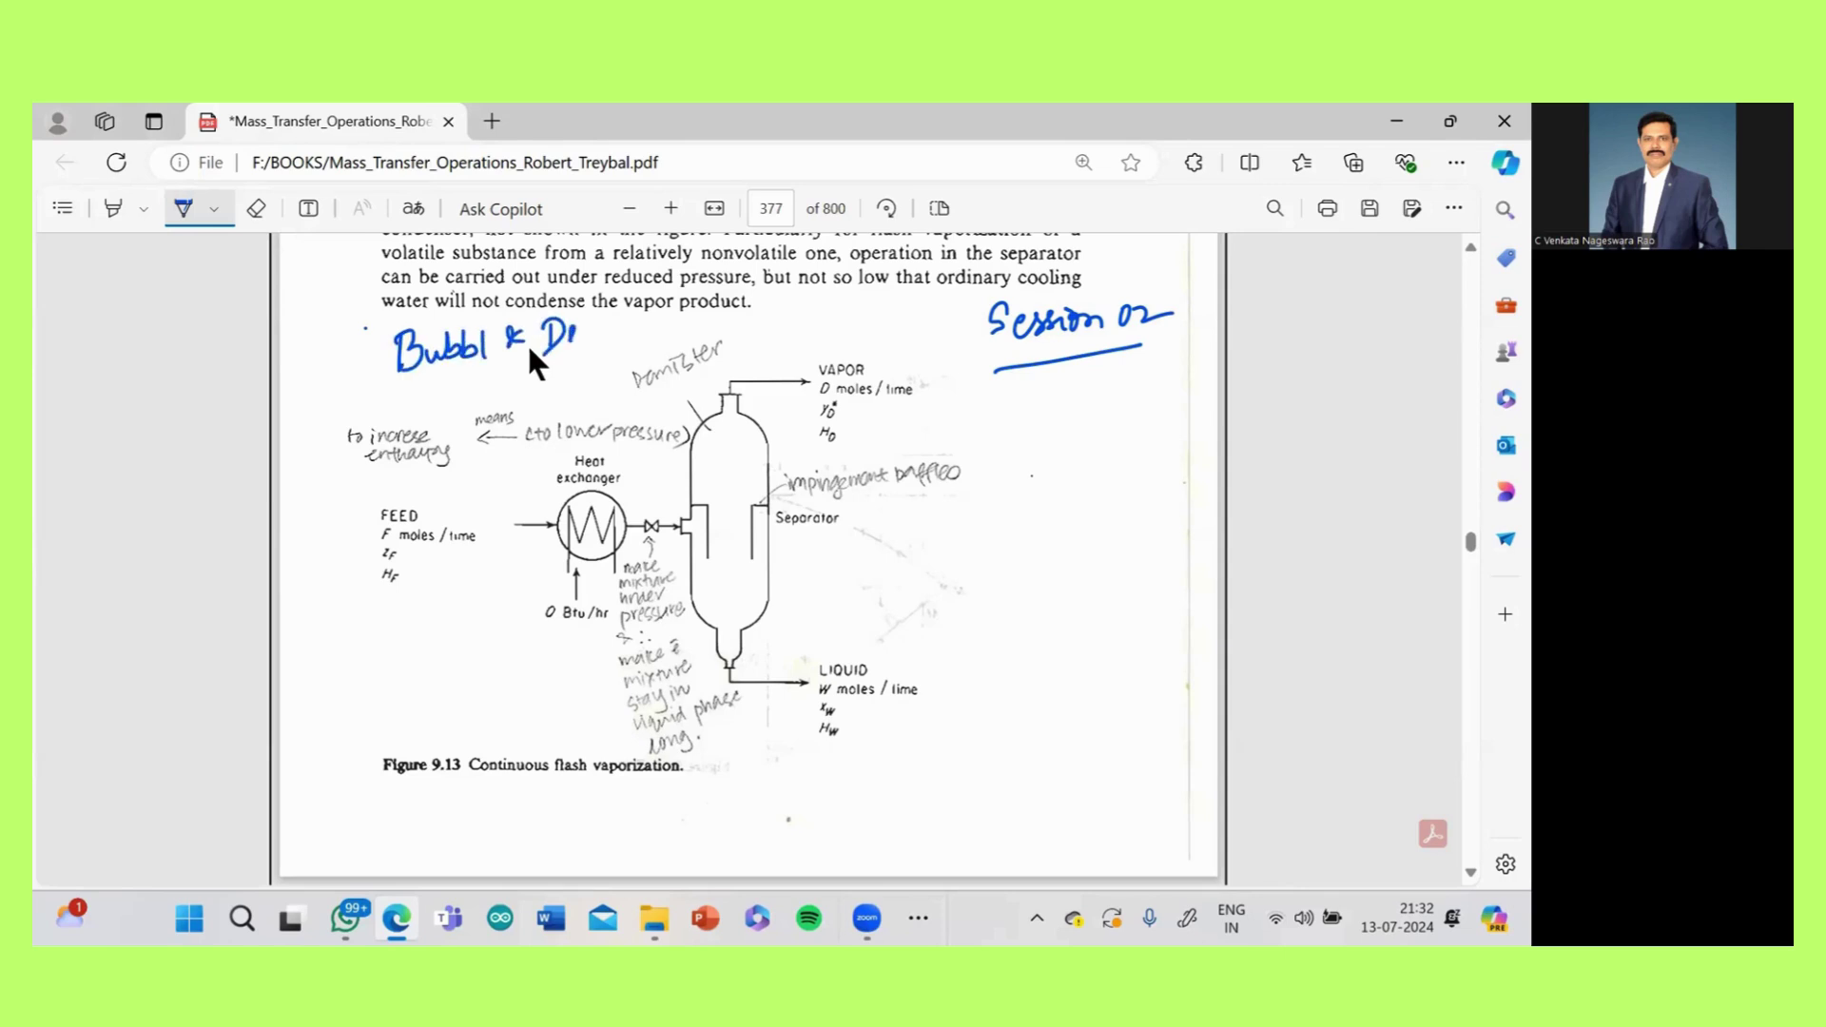
{"action": "mouse_move", "coordinate": [585, 324]}
{"action": "left_mouse_down"}
{"action": "mouse_move", "coordinate": [628, 344]}
{"action": "mouse_move", "coordinate": [635, 313]}
{"action": "mouse_move", "coordinate": [602, 347]}
{"action": "left_mouse_up"}
{"action": "left_click_drag", "start_coordinate": [445, 384], "coordinate": [521, 367]}
{"action": "left_click_drag", "start_coordinate": [639, 337], "coordinate": [663, 317]}
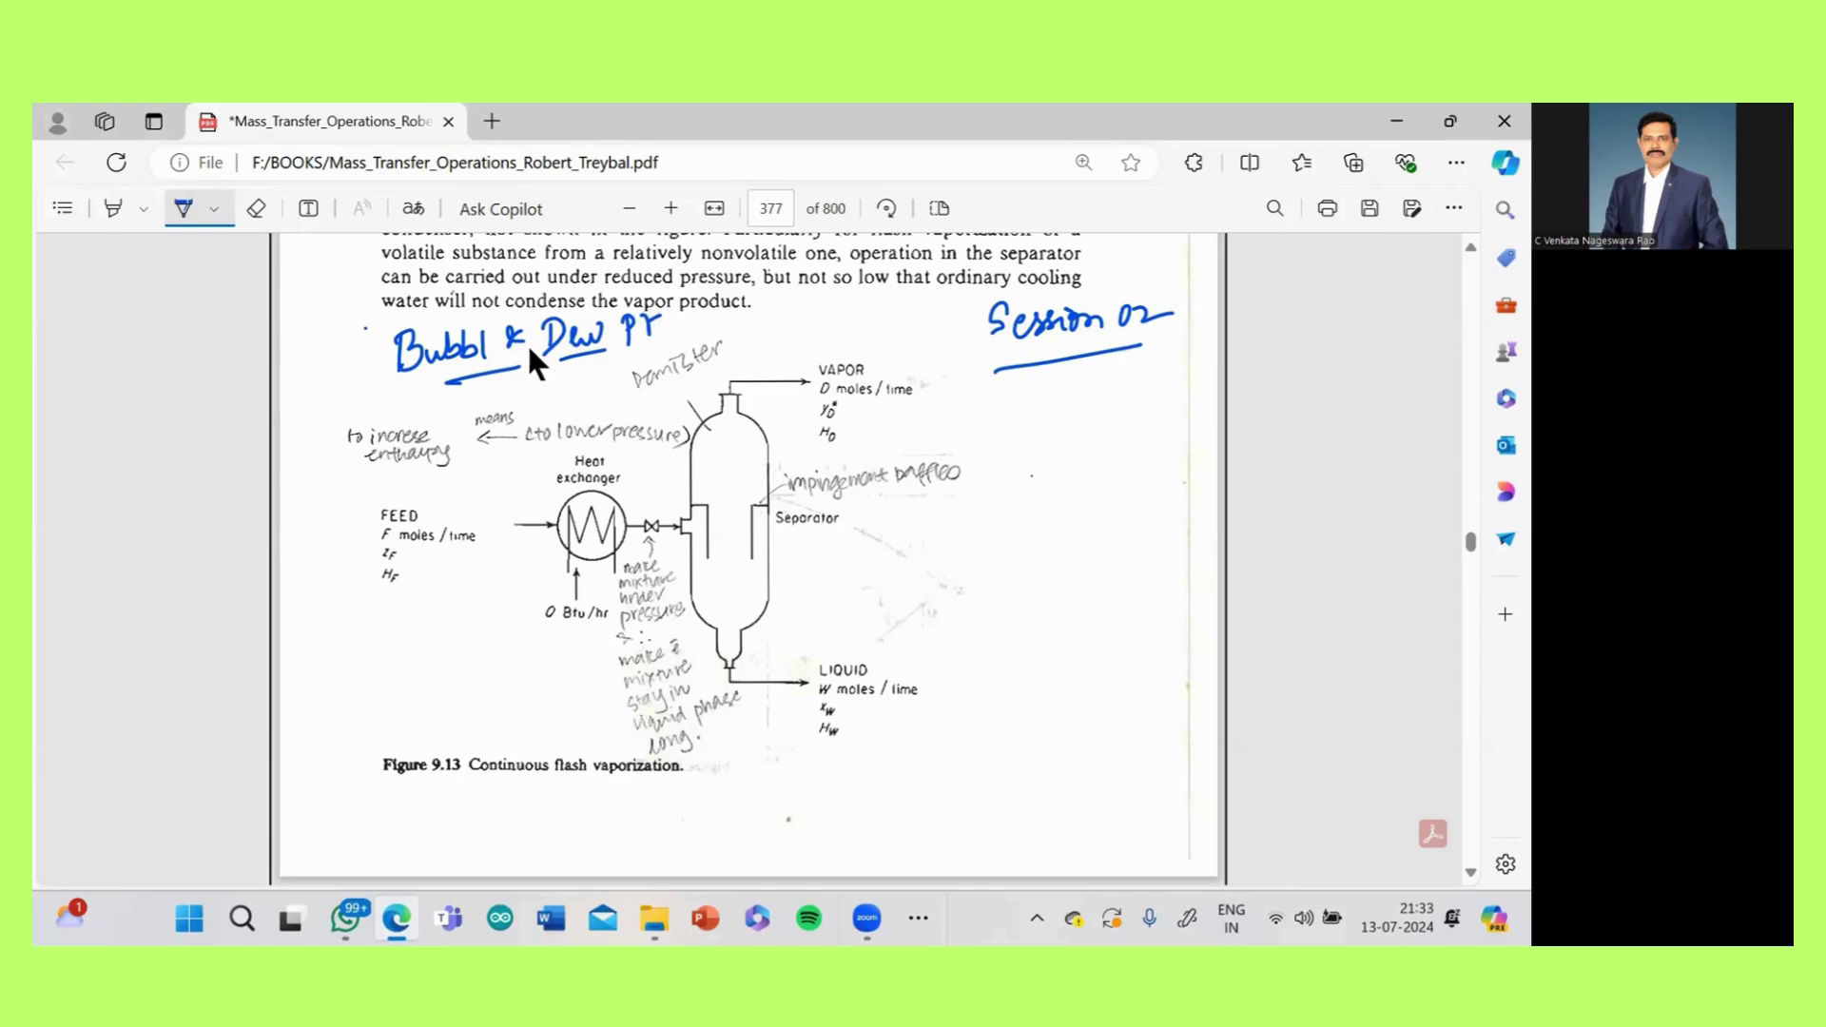
- Sketch a heat exchanger beside the figure with a feed arrow labelled F, a heat input arrow and an outlet line through an underlined valve
{"action": "mouse_move", "coordinate": [838, 592]}
{"action": "left_mouse_down"}
{"action": "mouse_move", "coordinate": [898, 599]}
{"action": "mouse_move", "coordinate": [963, 567]}
{"action": "mouse_move", "coordinate": [915, 554]}
{"action": "left_mouse_up"}
{"action": "mouse_move", "coordinate": [909, 630]}
{"action": "left_mouse_down"}
{"action": "mouse_move", "coordinate": [913, 579]}
{"action": "mouse_move", "coordinate": [942, 573]}
{"action": "mouse_move", "coordinate": [939, 637]}
{"action": "left_mouse_up"}
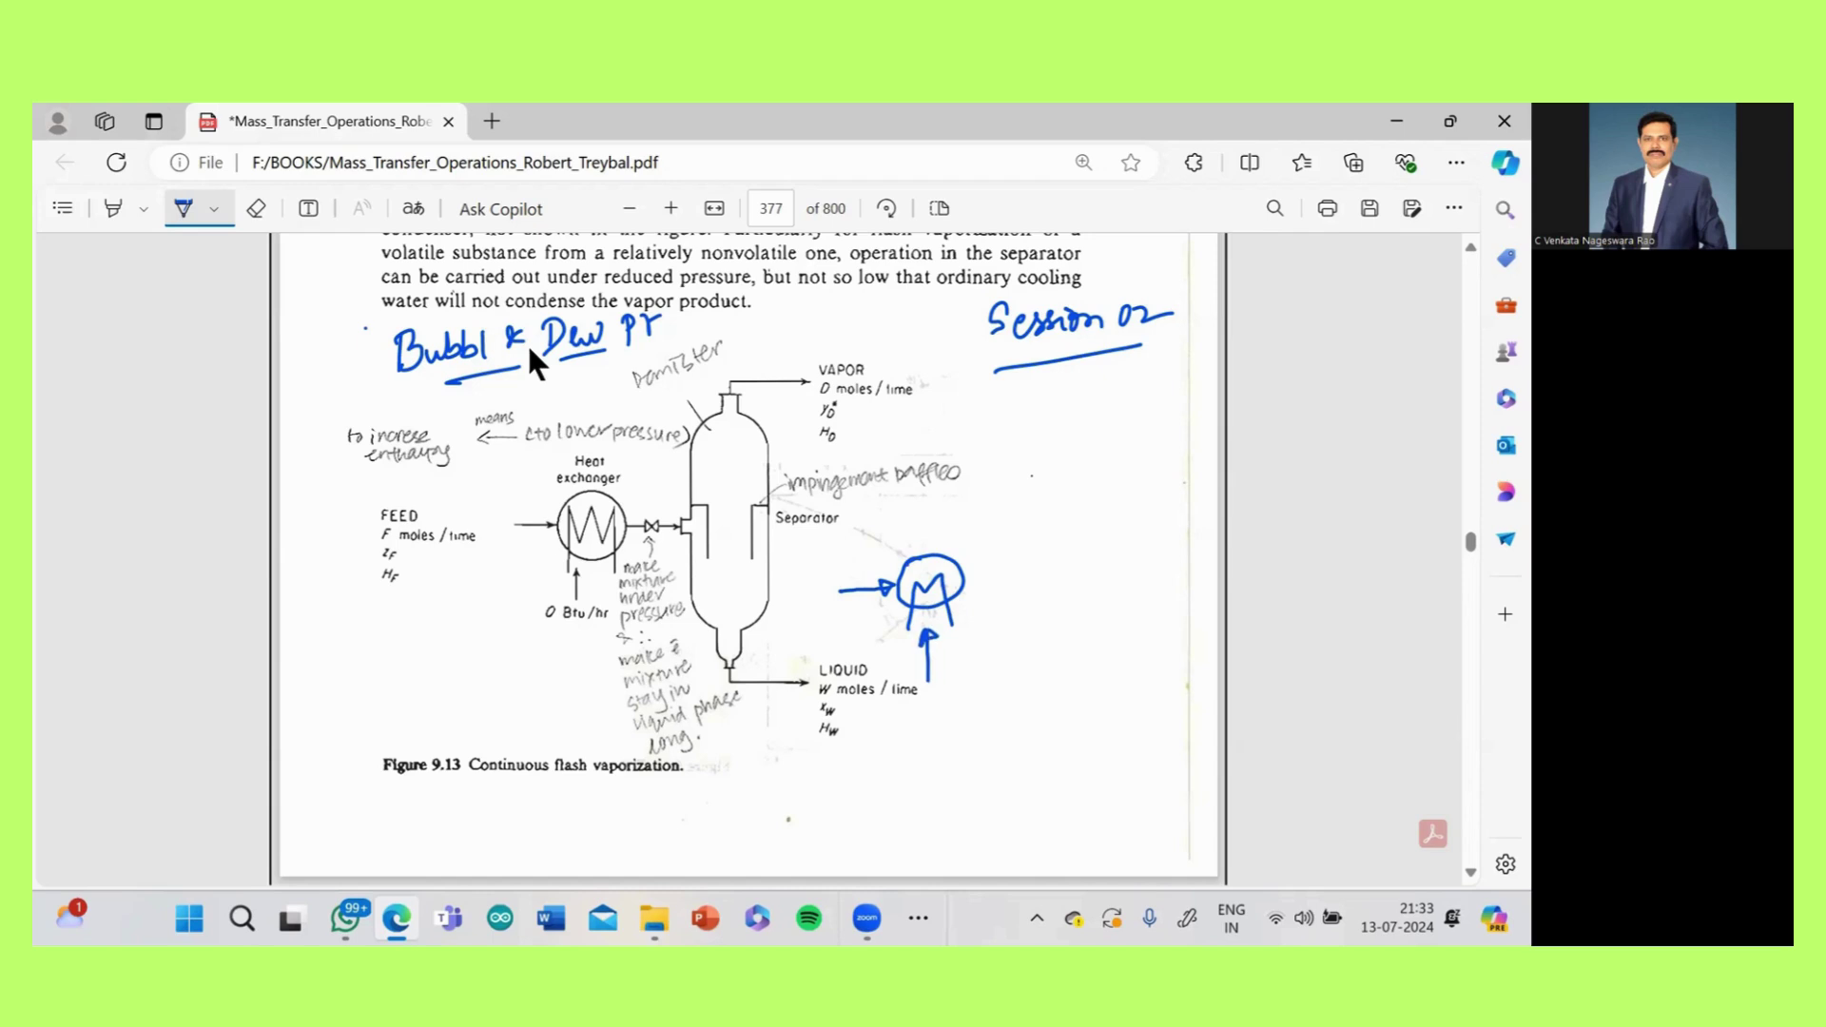
{"action": "left_click_drag", "start_coordinate": [818, 565], "coordinate": [824, 584]}
{"action": "left_click_drag", "start_coordinate": [816, 562], "coordinate": [830, 570]}
{"action": "mouse_move", "coordinate": [971, 581]}
{"action": "left_mouse_down"}
{"action": "mouse_move", "coordinate": [1023, 585]}
{"action": "mouse_move", "coordinate": [1024, 561]}
{"action": "mouse_move", "coordinate": [1024, 588]}
{"action": "left_mouse_up"}
{"action": "left_click", "coordinate": [982, 601]}
{"action": "left_click_drag", "start_coordinate": [984, 602], "coordinate": [1052, 584]}
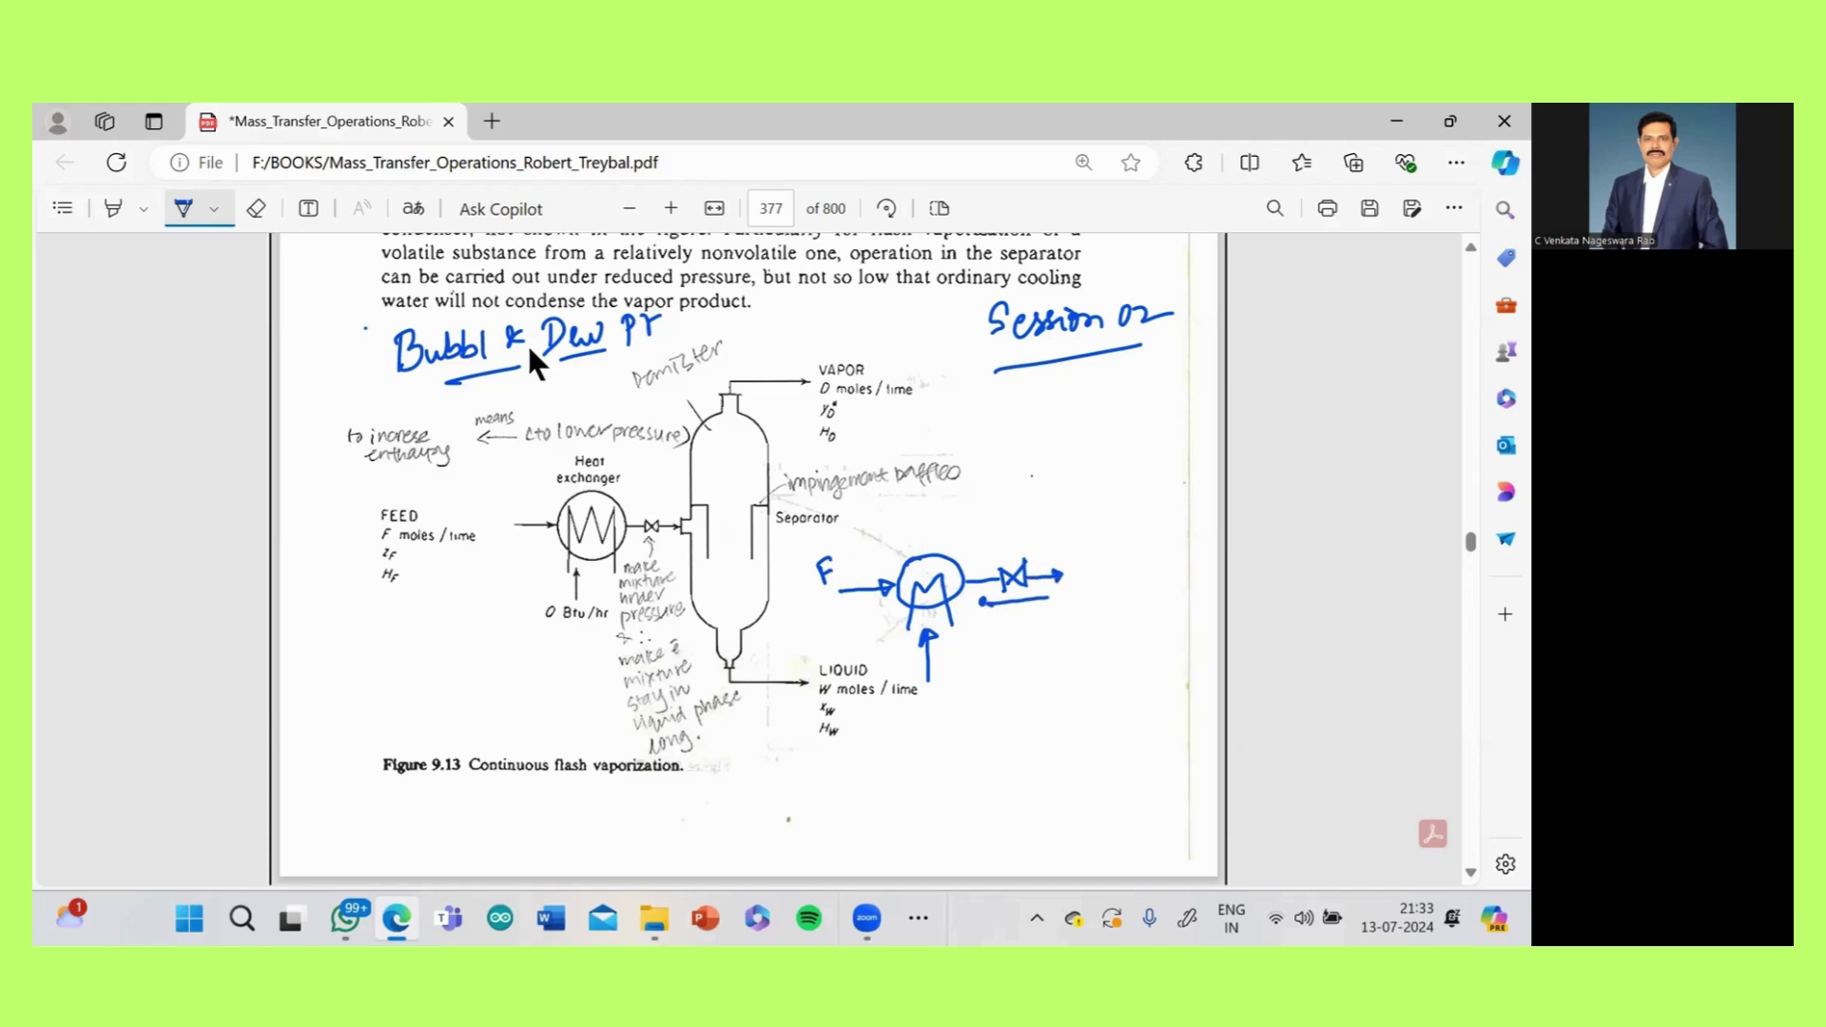
- Sketch the separator vessel after the valve, with a lower outlet labelled L and an upper outlet labelled V
{"action": "left_click_drag", "start_coordinate": [1064, 491], "coordinate": [1064, 628]}
{"action": "mouse_move", "coordinate": [1065, 508]}
{"action": "left_mouse_down"}
{"action": "mouse_move", "coordinate": [1142, 500]}
{"action": "mouse_move", "coordinate": [1148, 643]}
{"action": "mouse_move", "coordinate": [1067, 654]}
{"action": "mouse_move", "coordinate": [1125, 662]}
{"action": "mouse_move", "coordinate": [1109, 716]}
{"action": "mouse_move", "coordinate": [1180, 718]}
{"action": "mouse_move", "coordinate": [1163, 730]}
{"action": "mouse_move", "coordinate": [1186, 766]}
{"action": "left_mouse_up"}
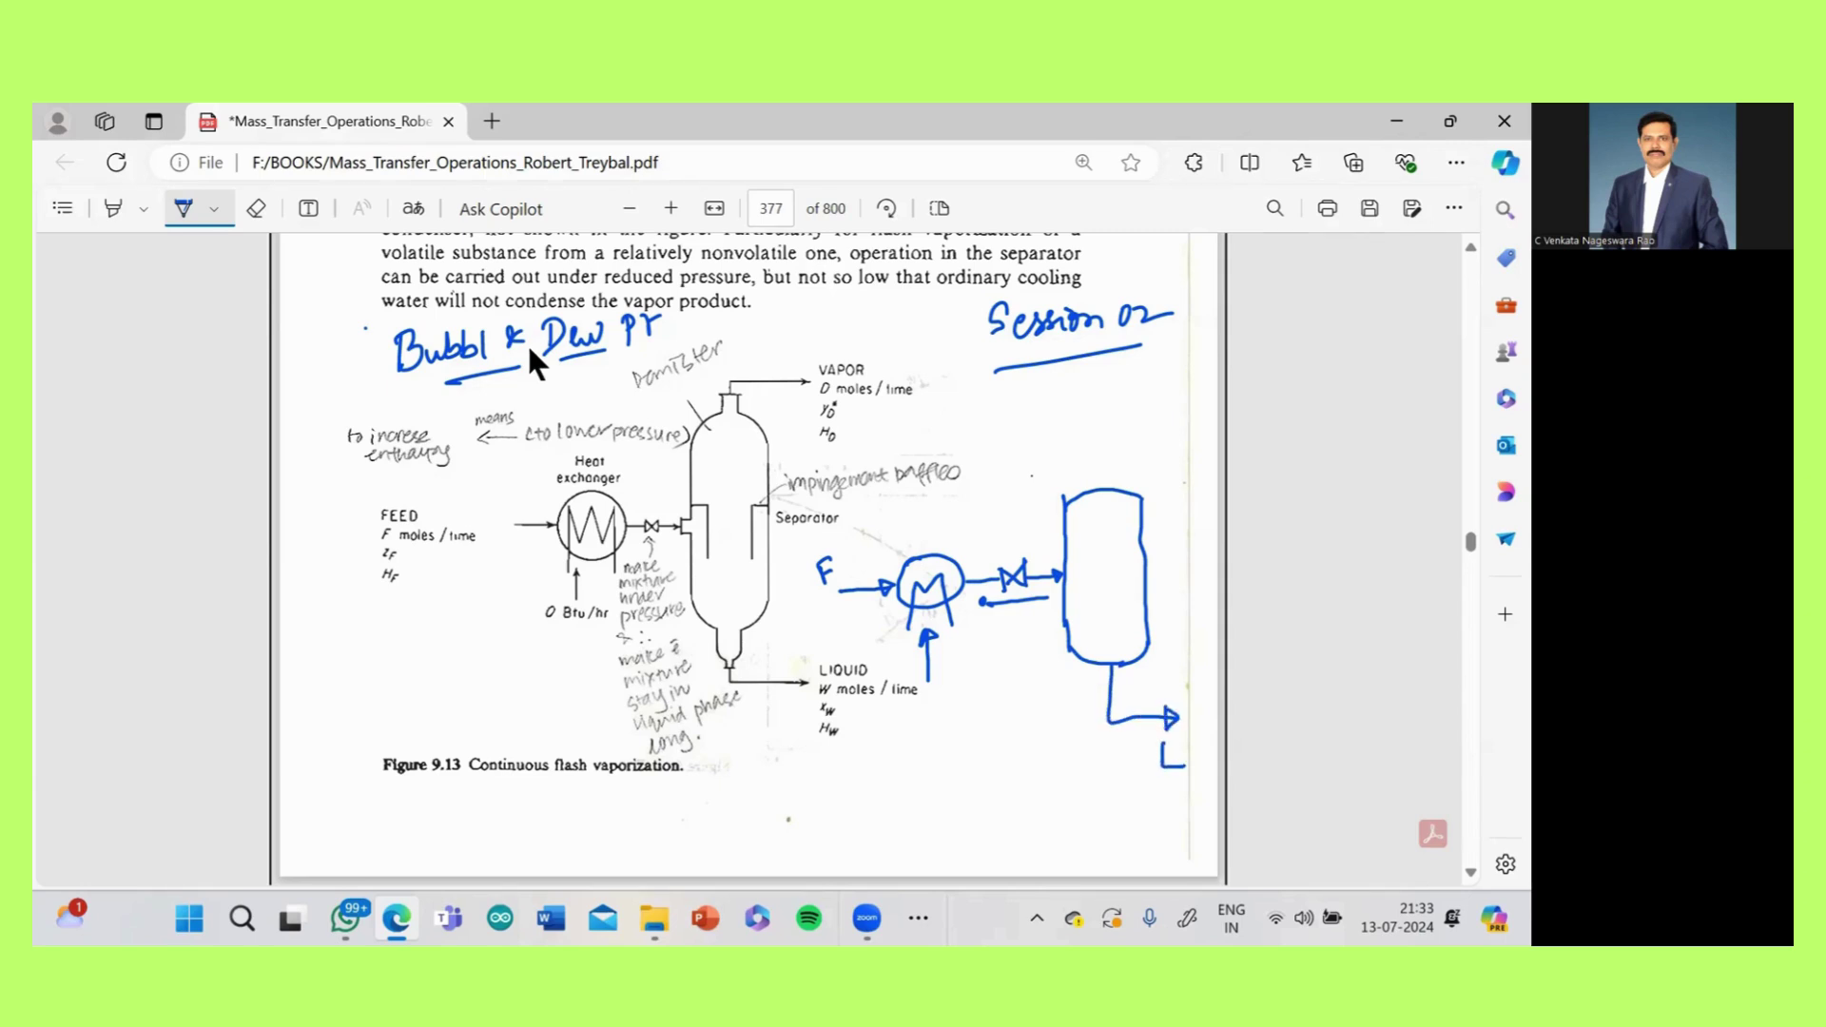
{"action": "mouse_move", "coordinate": [1100, 488]}
{"action": "left_mouse_down"}
{"action": "mouse_move", "coordinate": [1096, 420]}
{"action": "mouse_move", "coordinate": [1169, 408]}
{"action": "mouse_move", "coordinate": [1180, 378]}
{"action": "left_mouse_up"}
- Switch to DWSIM and place a Gas-Liquid Separator on the empty flowsheet
{"action": "left_click", "coordinate": [947, 896]}
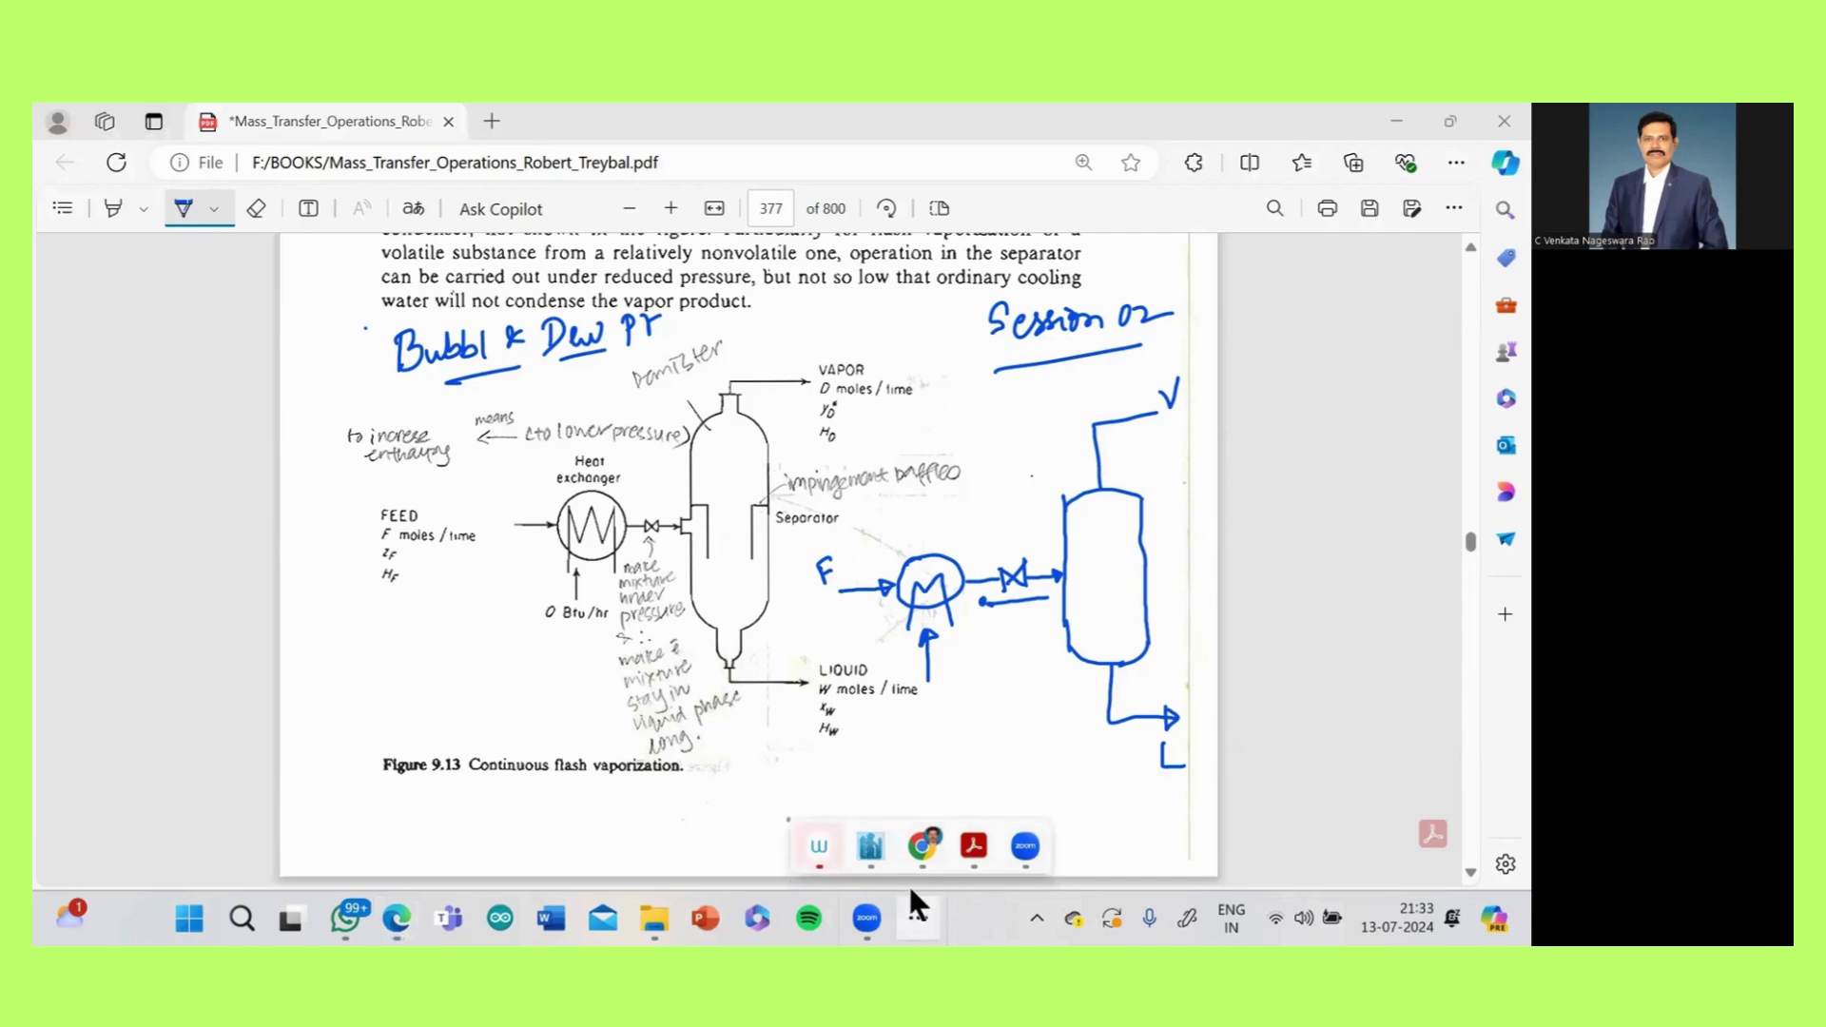
{"action": "left_click", "coordinate": [871, 845]}
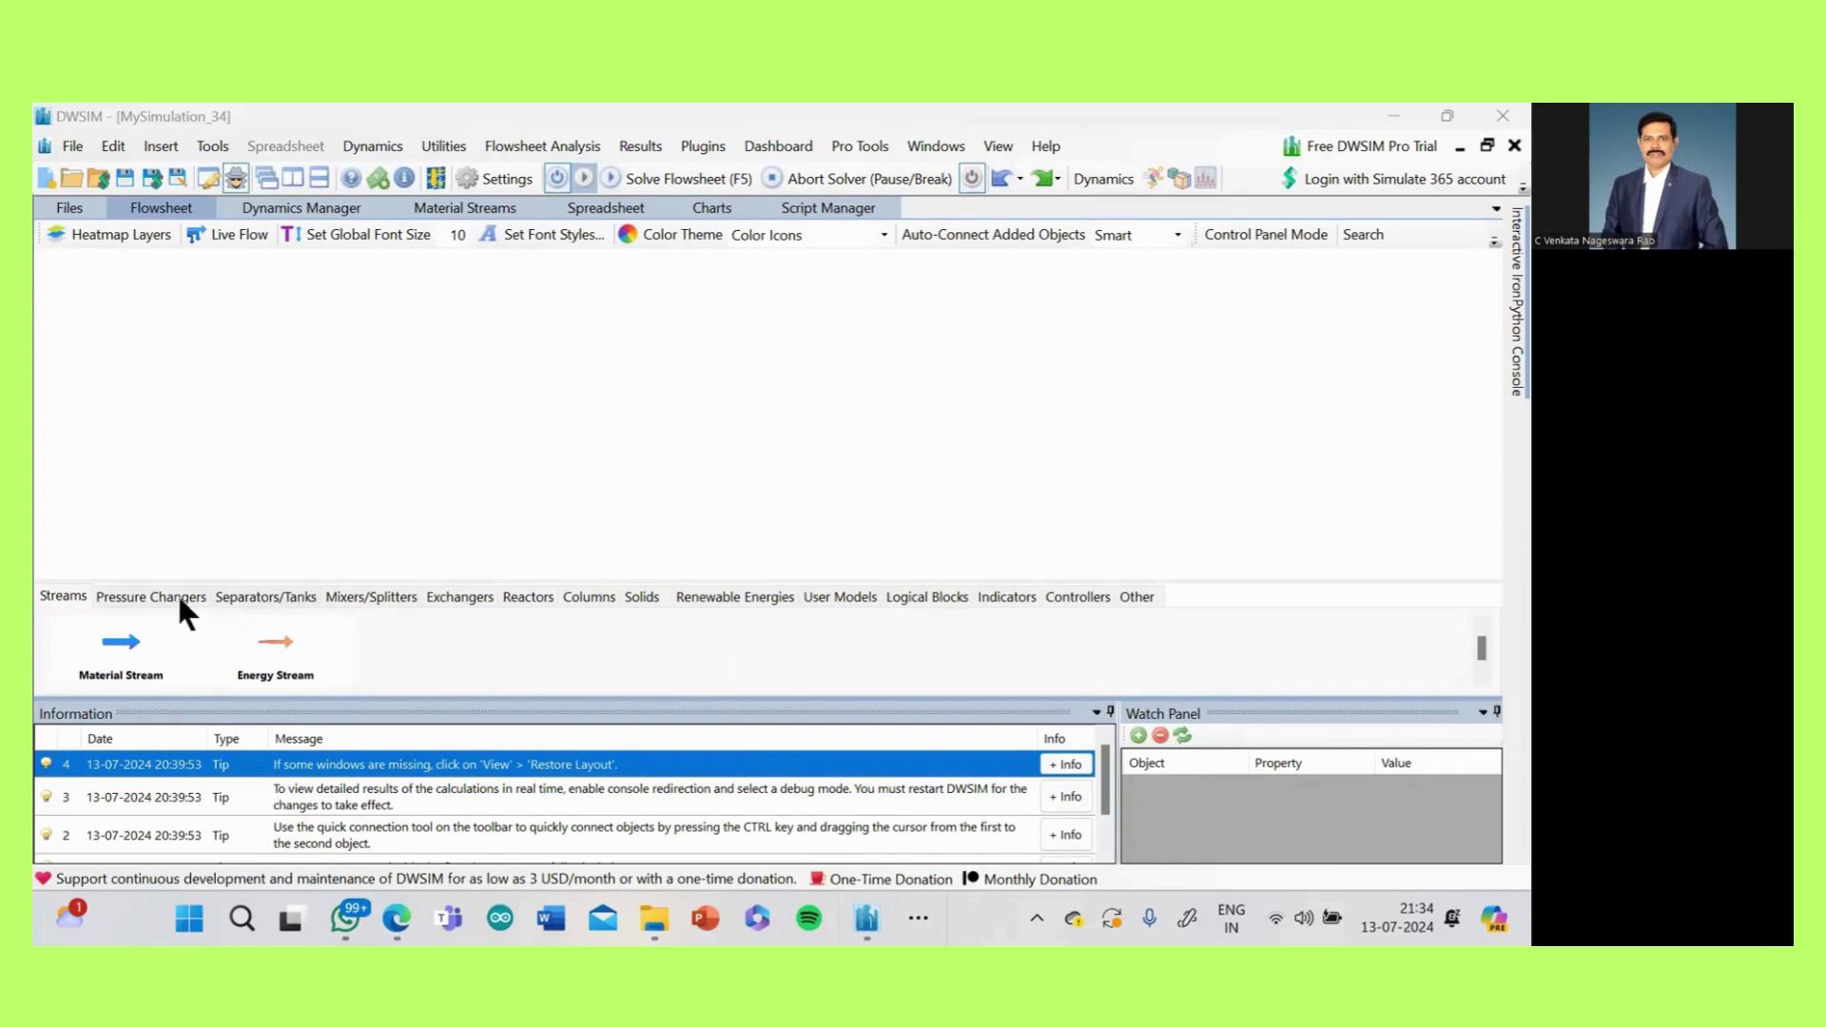
{"action": "left_click", "coordinate": [259, 598]}
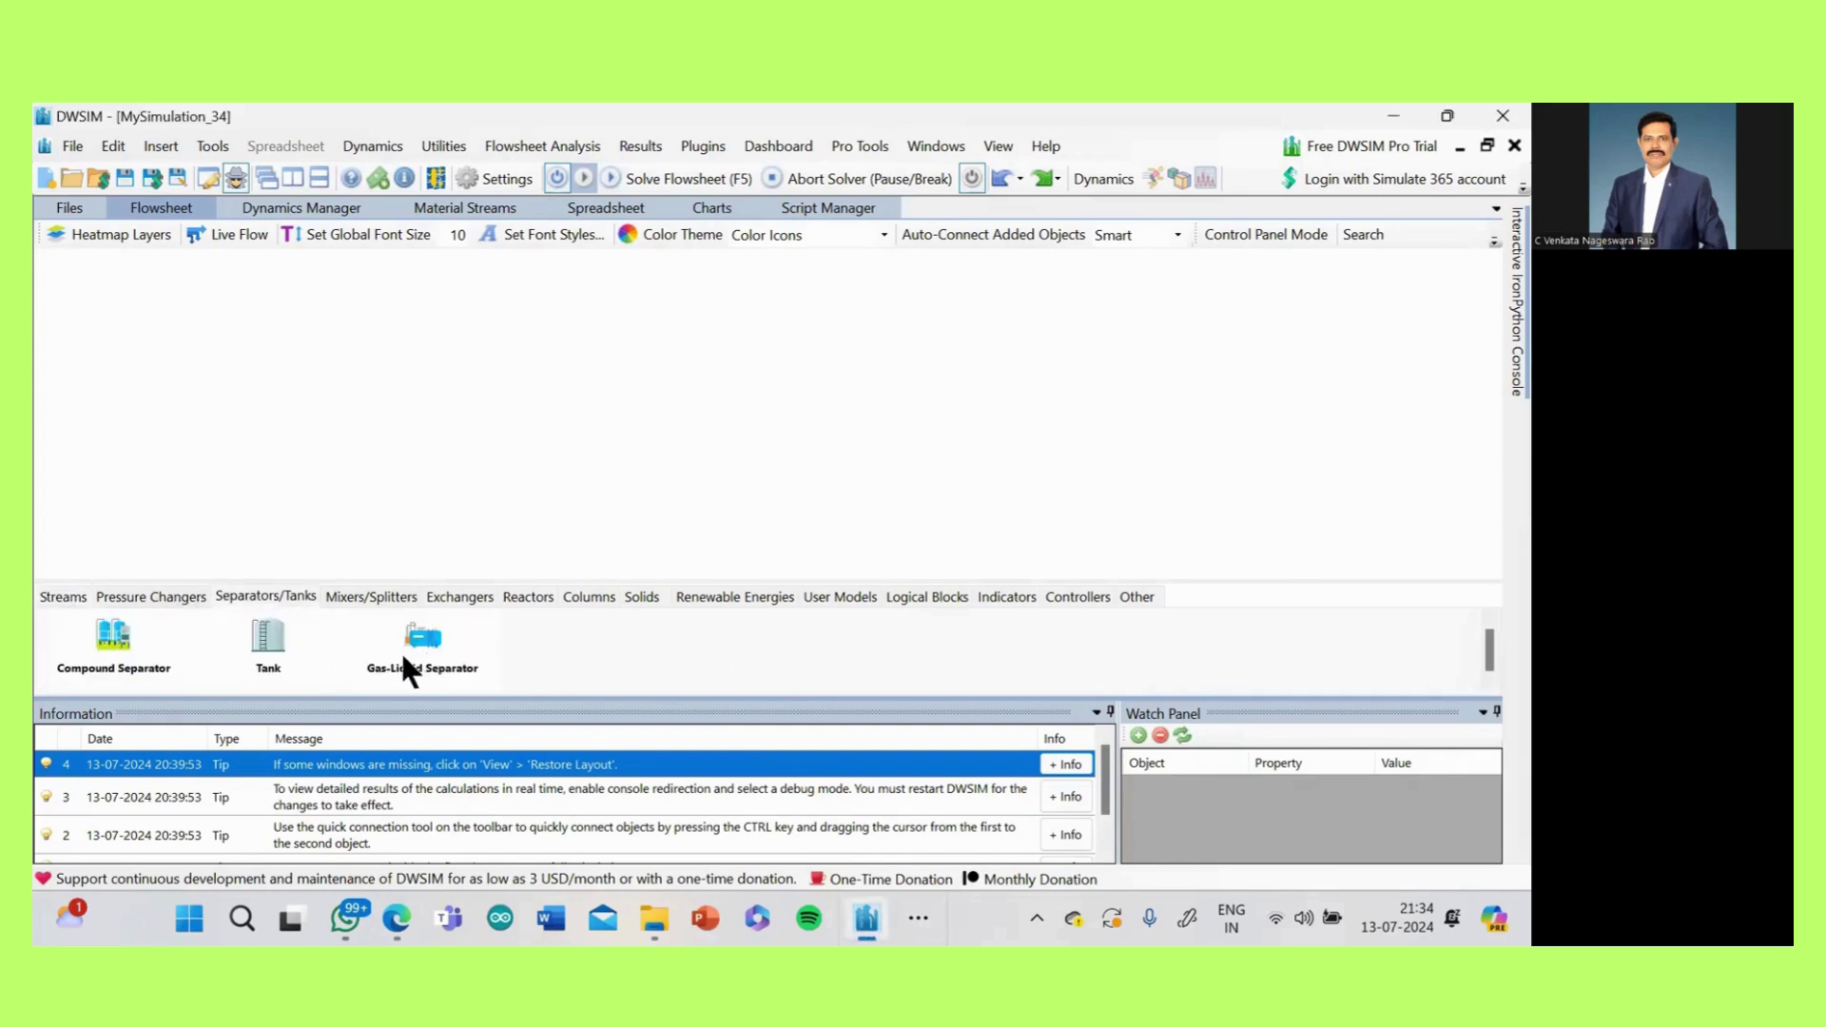
{"action": "left_click_drag", "start_coordinate": [420, 636], "coordinate": [507, 371]}
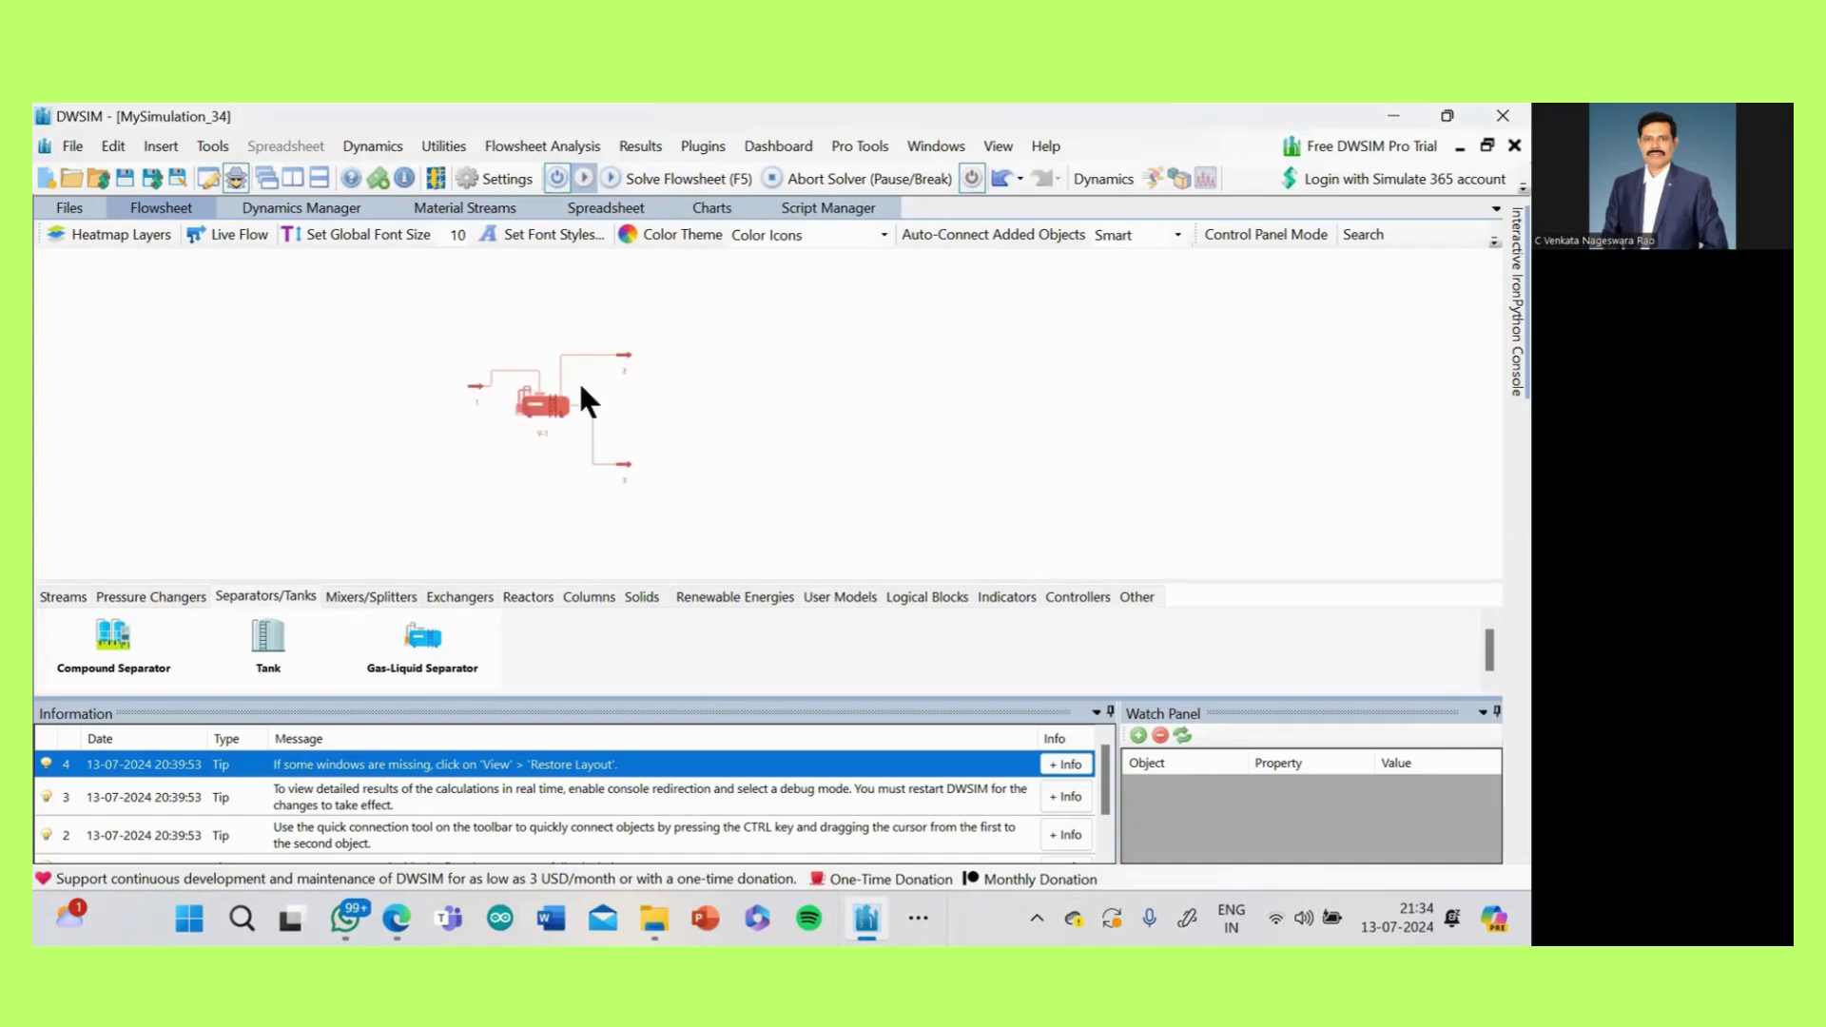
{"action": "right_click", "coordinate": [725, 459]}
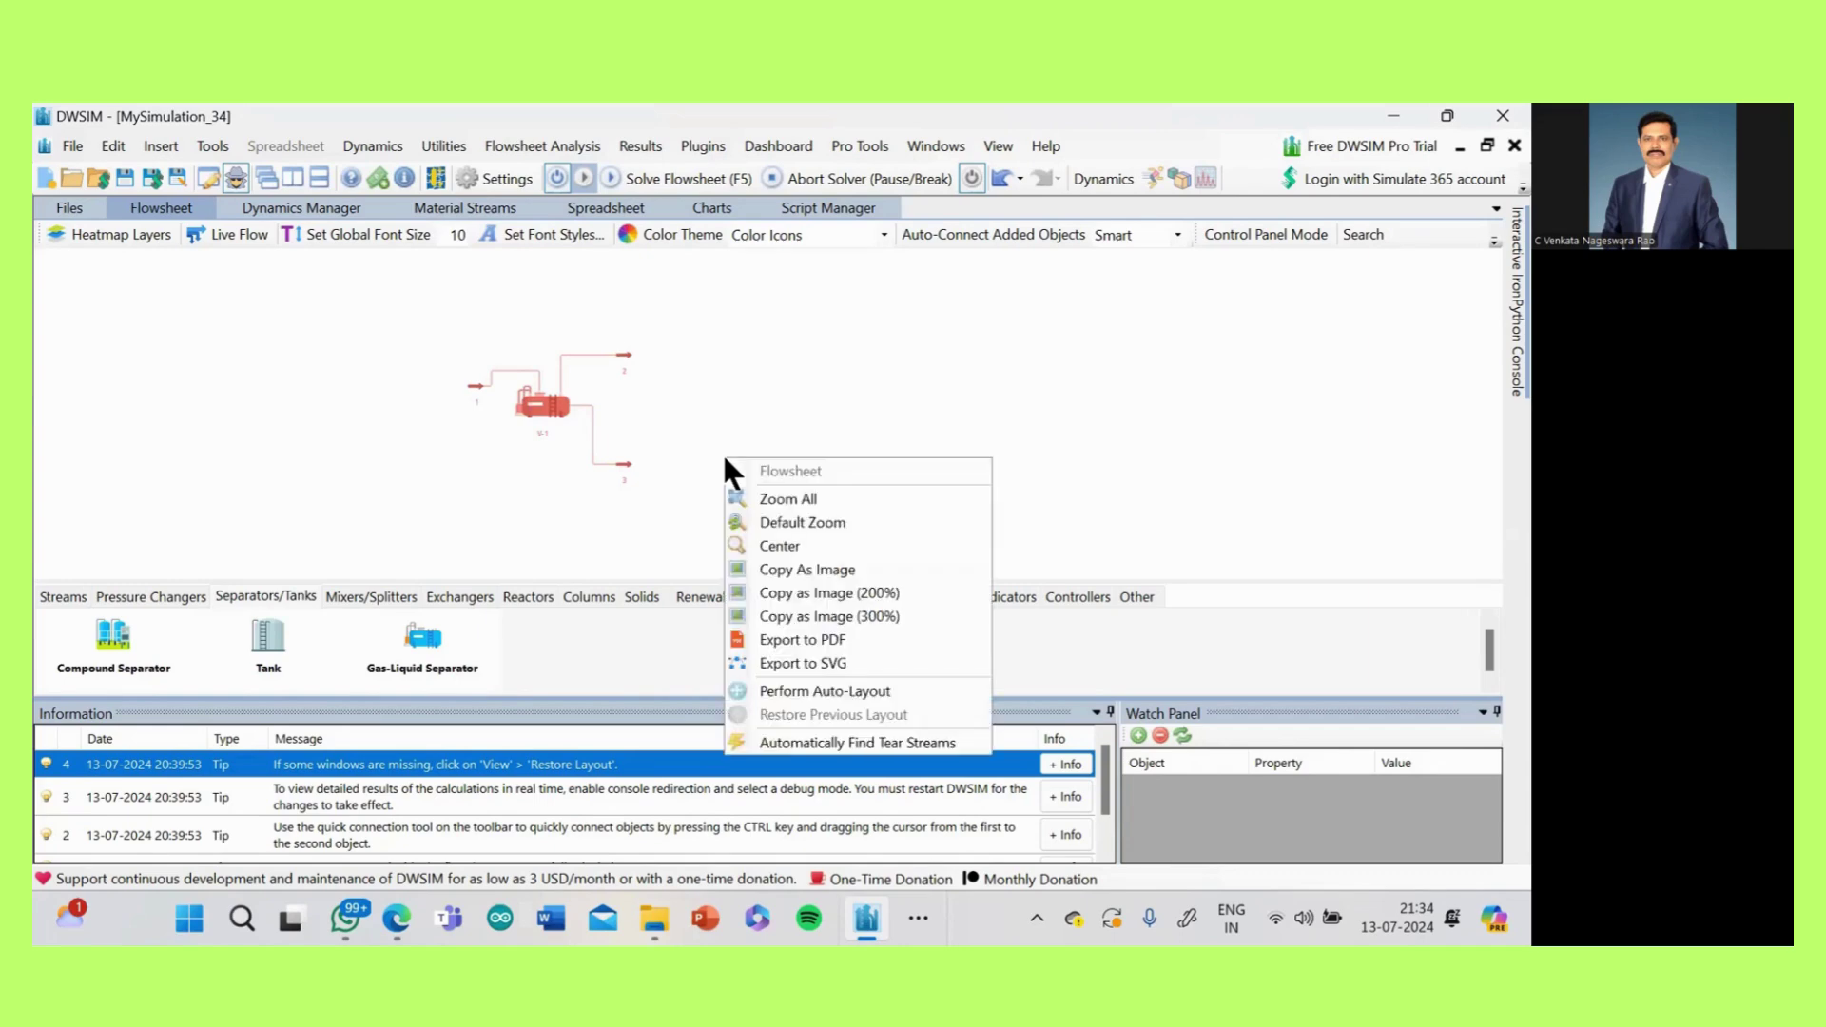
{"action": "left_click", "coordinate": [798, 498]}
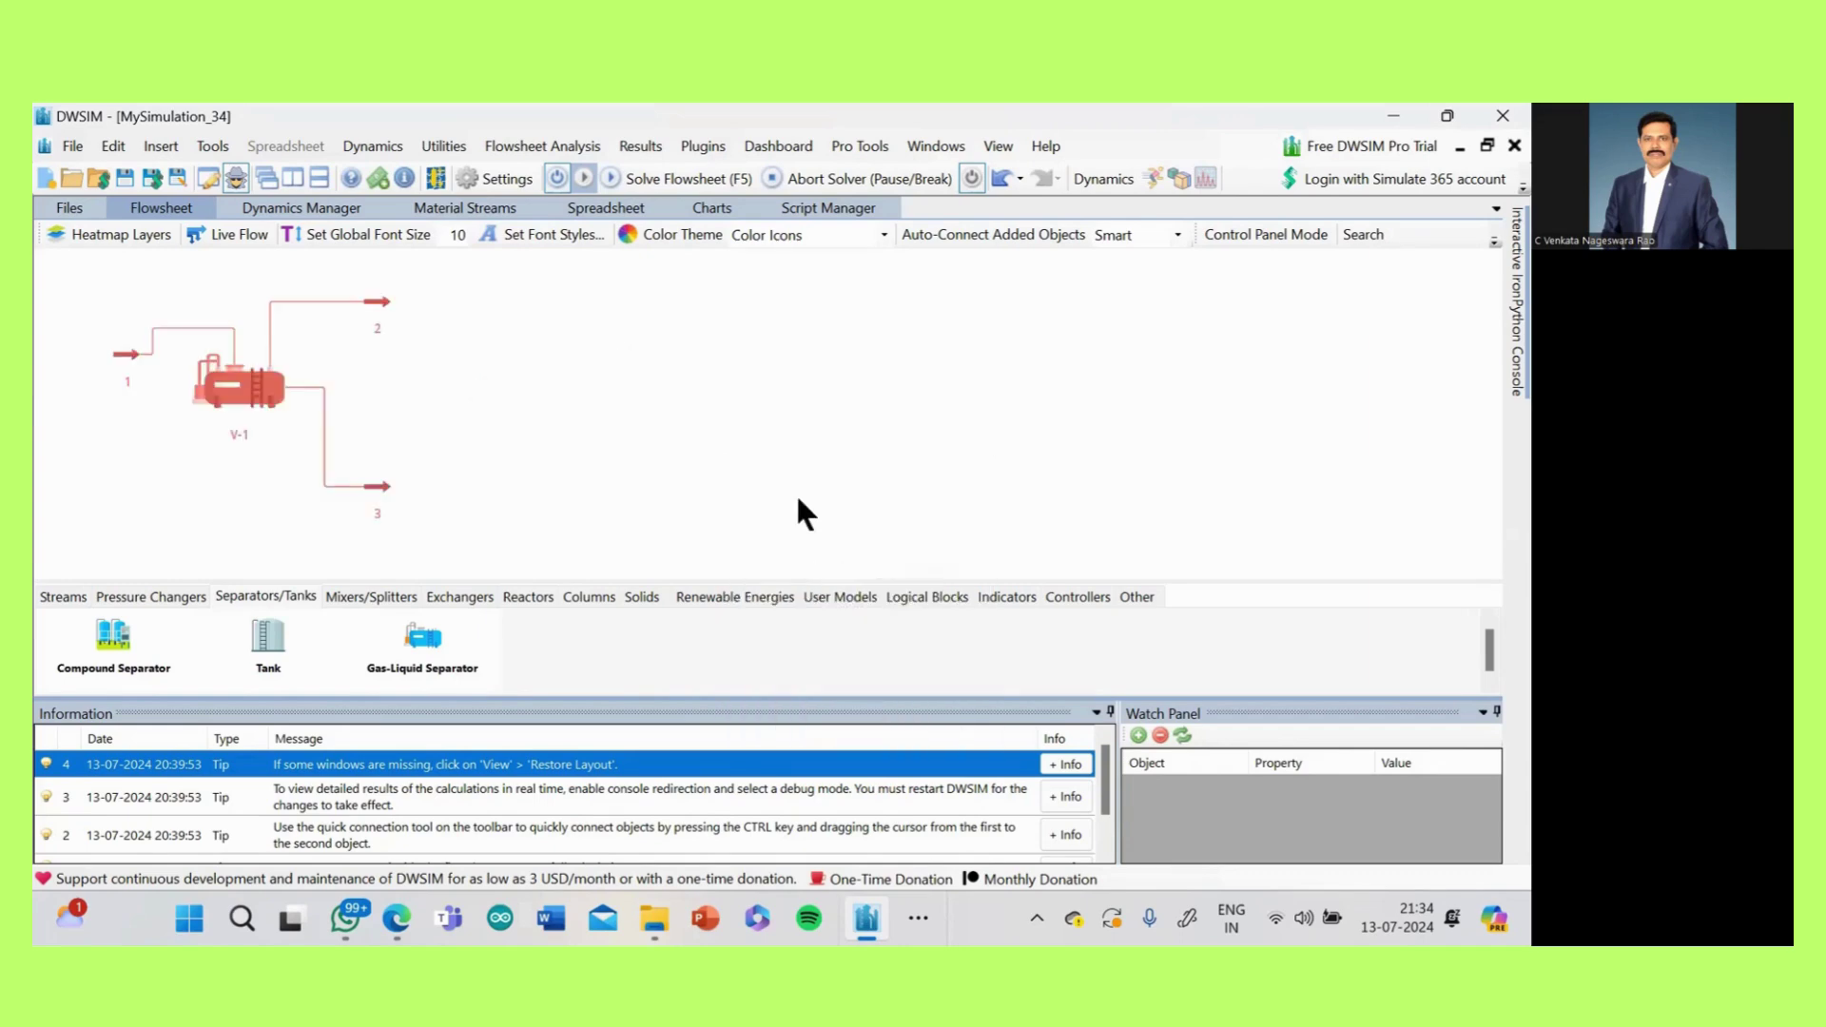
{"action": "left_click_drag", "start_coordinate": [488, 391], "coordinate": [899, 420]}
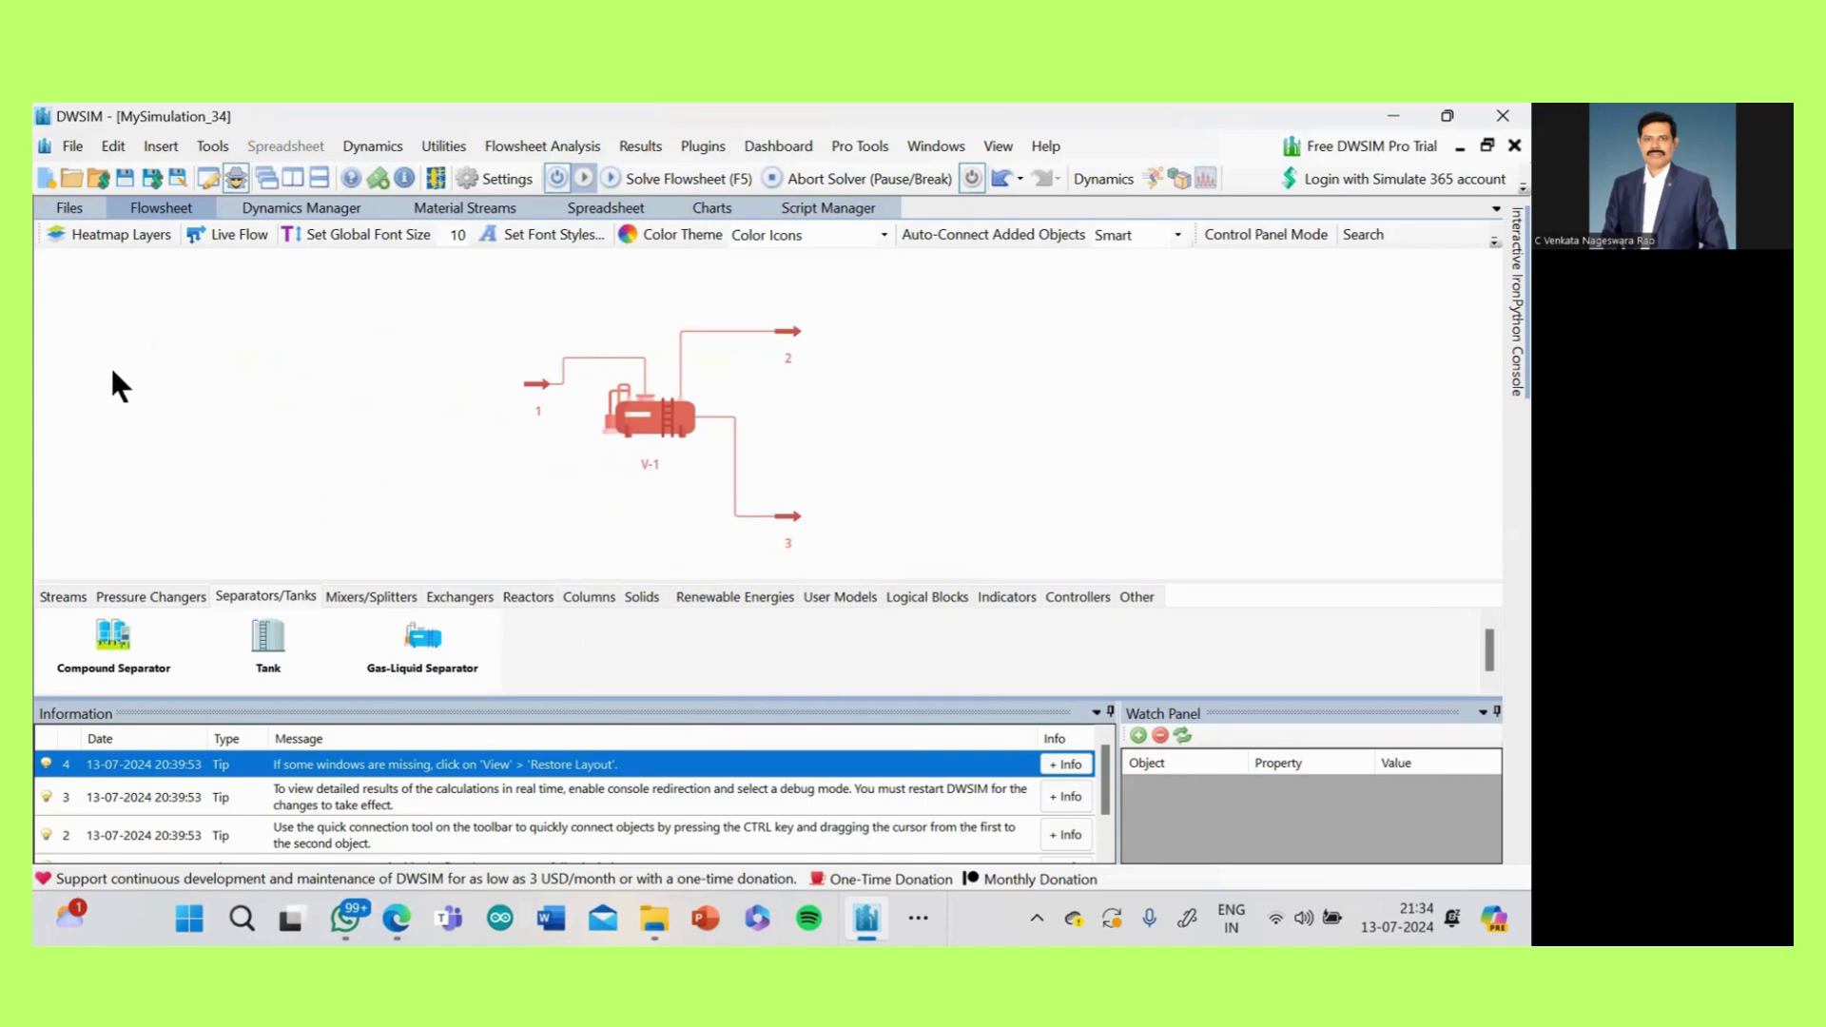
- Sketch a red flash unit beside the separator: feed F, heater, valve and drum with outlets V and L
{"action": "key", "text": "ctrl+2"}
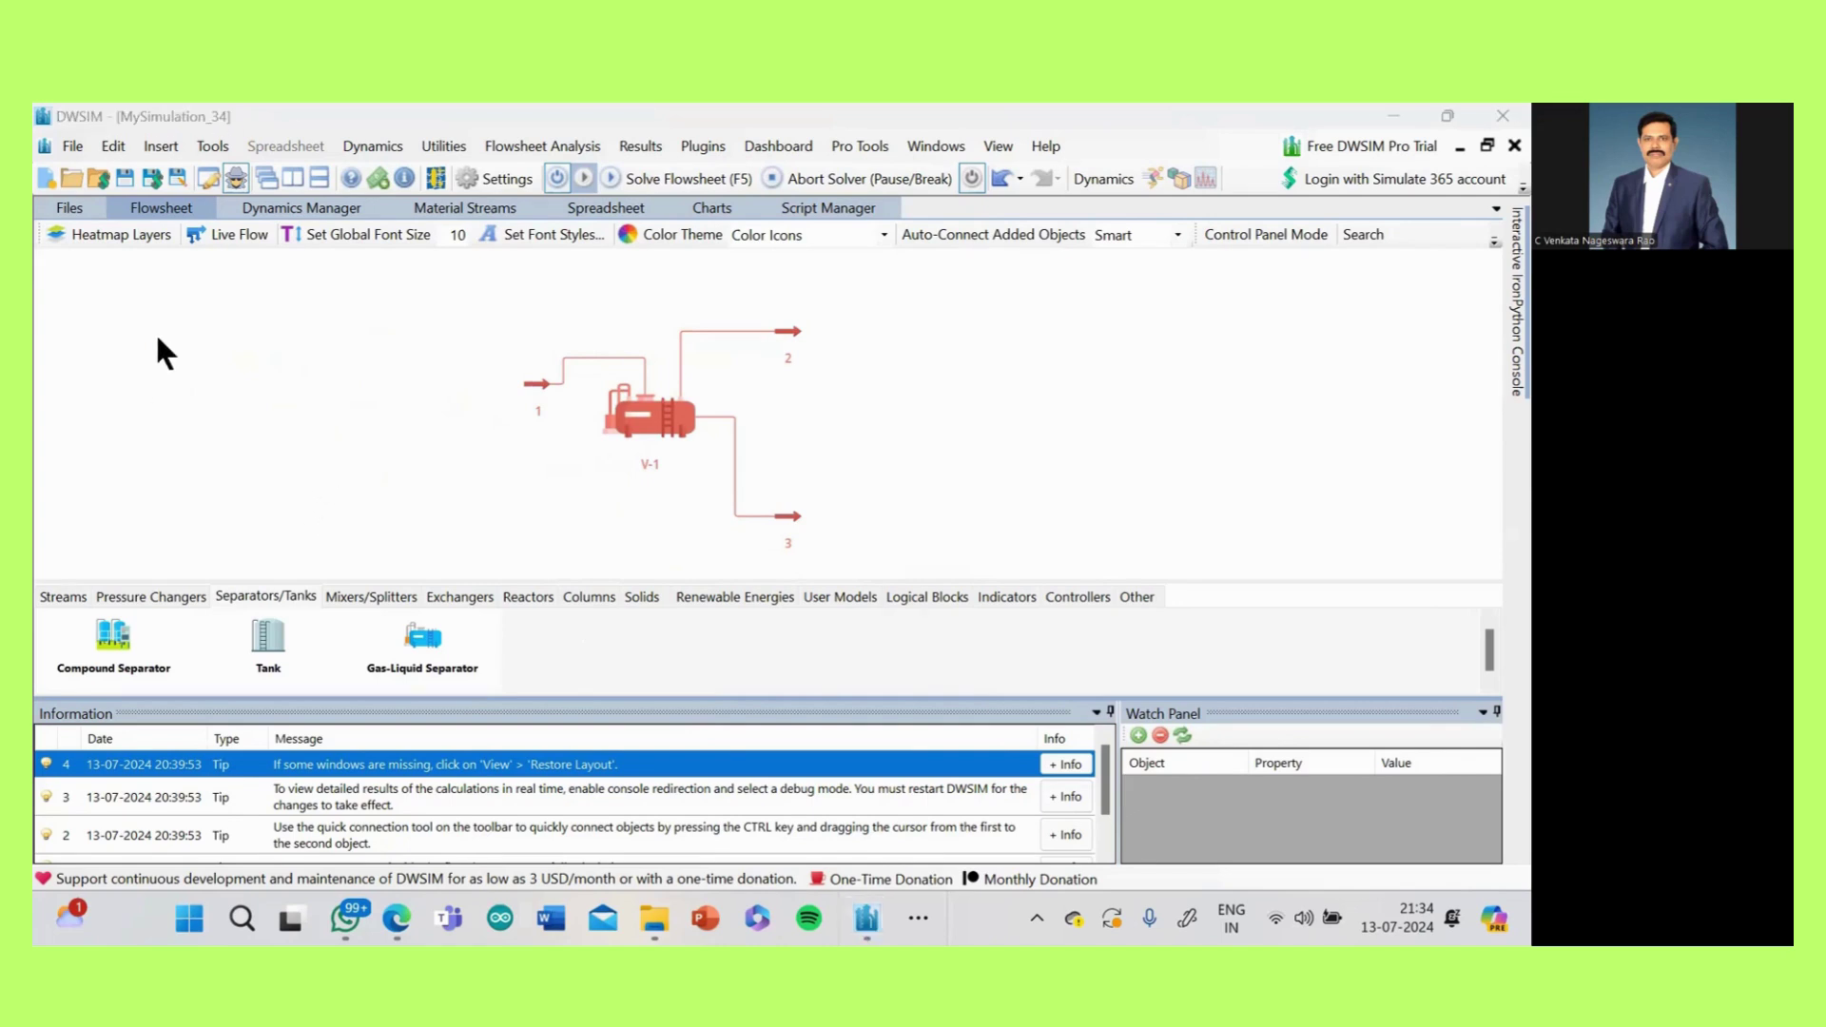
{"action": "left_click", "coordinate": [337, 311]}
{"action": "mouse_move", "coordinate": [130, 330]}
{"action": "left_mouse_down"}
{"action": "mouse_move", "coordinate": [183, 331]}
{"action": "mouse_move", "coordinate": [170, 324]}
{"action": "mouse_move", "coordinate": [188, 314]}
{"action": "mouse_move", "coordinate": [183, 343]}
{"action": "mouse_move", "coordinate": [228, 333]}
{"action": "mouse_move", "coordinate": [200, 304]}
{"action": "left_mouse_up"}
{"action": "mouse_move", "coordinate": [184, 374]}
{"action": "left_mouse_down"}
{"action": "mouse_move", "coordinate": [193, 332]}
{"action": "mouse_move", "coordinate": [212, 357]}
{"action": "mouse_move", "coordinate": [233, 332]}
{"action": "mouse_move", "coordinate": [289, 348]}
{"action": "left_mouse_up"}
{"action": "mouse_move", "coordinate": [291, 335]}
{"action": "left_mouse_down"}
{"action": "mouse_move", "coordinate": [335, 310]}
{"action": "mouse_move", "coordinate": [340, 373]}
{"action": "mouse_move", "coordinate": [386, 295]}
{"action": "mouse_move", "coordinate": [402, 376]}
{"action": "mouse_move", "coordinate": [354, 388]}
{"action": "mouse_move", "coordinate": [402, 376]}
{"action": "left_mouse_up"}
{"action": "mouse_move", "coordinate": [360, 268]}
{"action": "left_mouse_down"}
{"action": "mouse_move", "coordinate": [364, 297]}
{"action": "mouse_move", "coordinate": [423, 259]}
{"action": "mouse_move", "coordinate": [409, 284]}
{"action": "left_mouse_up"}
{"action": "mouse_move", "coordinate": [373, 390]}
{"action": "left_mouse_down"}
{"action": "mouse_move", "coordinate": [374, 428]}
{"action": "mouse_move", "coordinate": [425, 420]}
{"action": "left_mouse_up"}
{"action": "left_click_drag", "start_coordinate": [425, 419], "coordinate": [411, 434]}
{"action": "left_click_drag", "start_coordinate": [433, 256], "coordinate": [441, 285]}
{"action": "left_click_drag", "start_coordinate": [441, 285], "coordinate": [455, 255]}
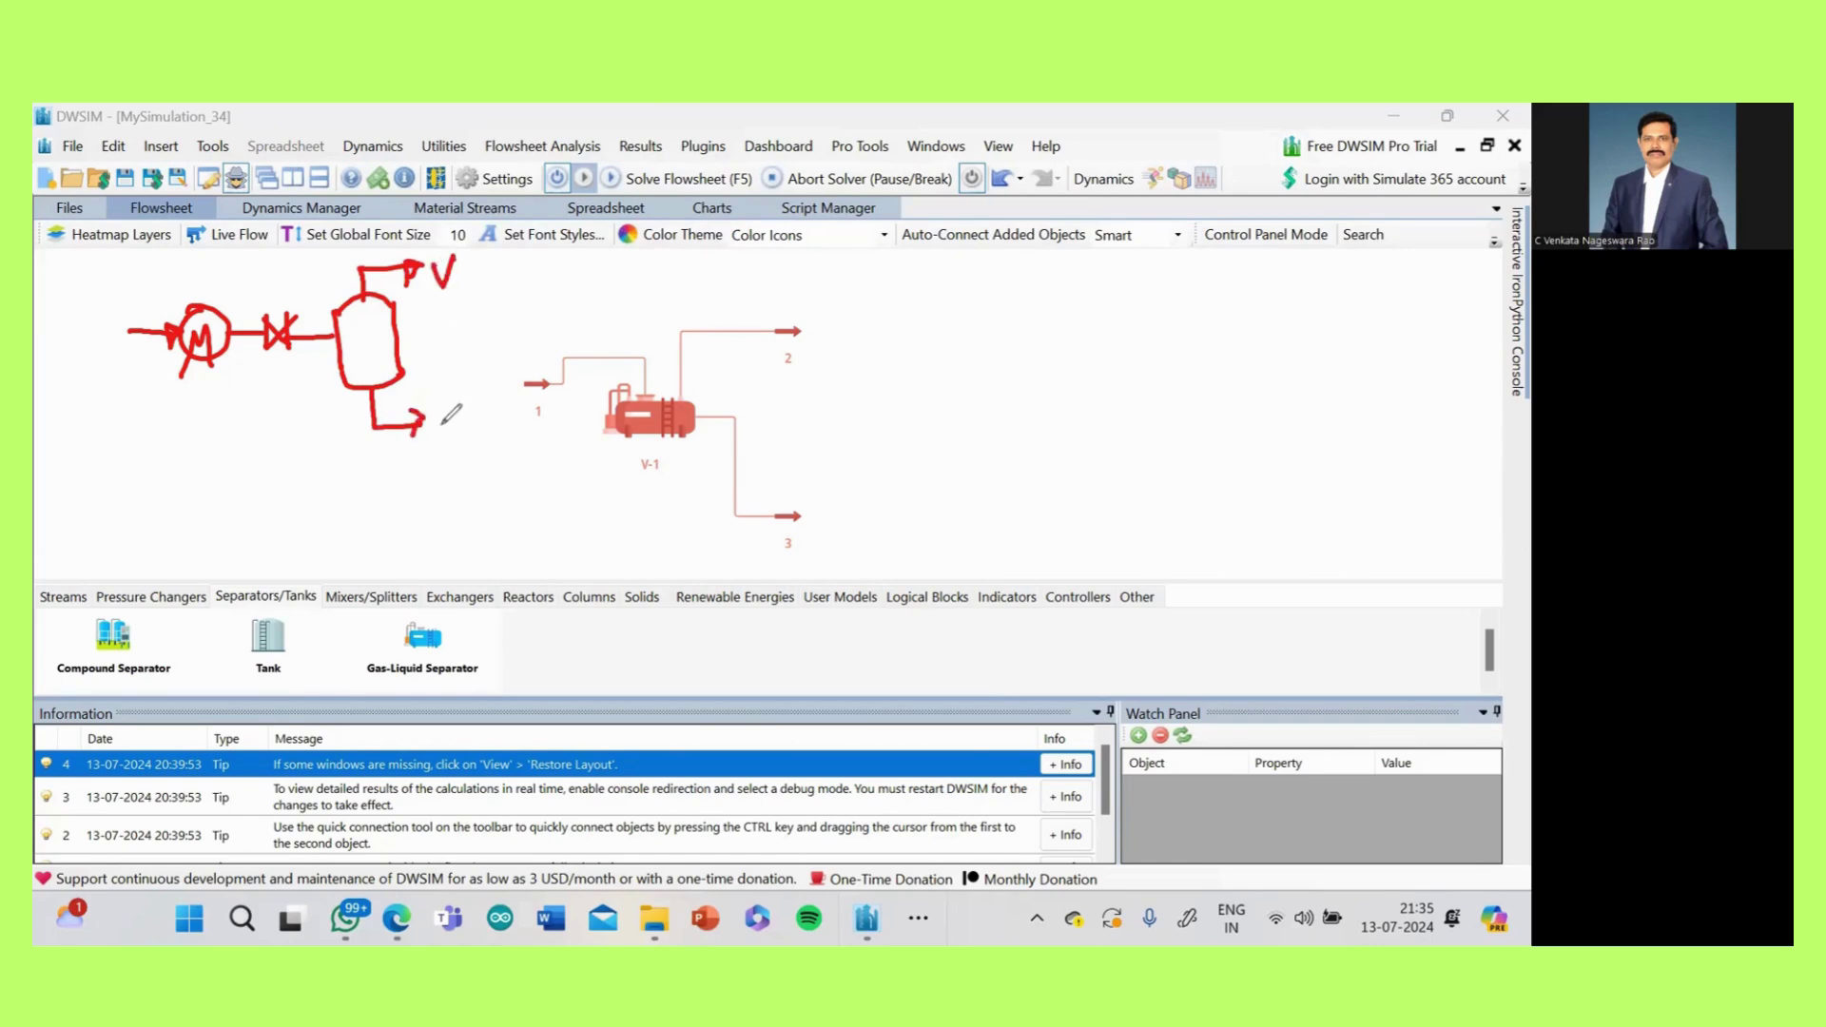
{"action": "mouse_move", "coordinate": [440, 421]}
{"action": "left_mouse_down"}
{"action": "mouse_move", "coordinate": [441, 448]}
{"action": "mouse_move", "coordinate": [470, 449]}
{"action": "left_mouse_up"}
{"action": "left_click_drag", "start_coordinate": [112, 319], "coordinate": [126, 293]}
{"action": "mouse_move", "coordinate": [113, 306]}
{"action": "left_mouse_down"}
{"action": "mouse_move", "coordinate": [95, 373]}
{"action": "mouse_move", "coordinate": [129, 387]}
{"action": "left_mouse_up"}
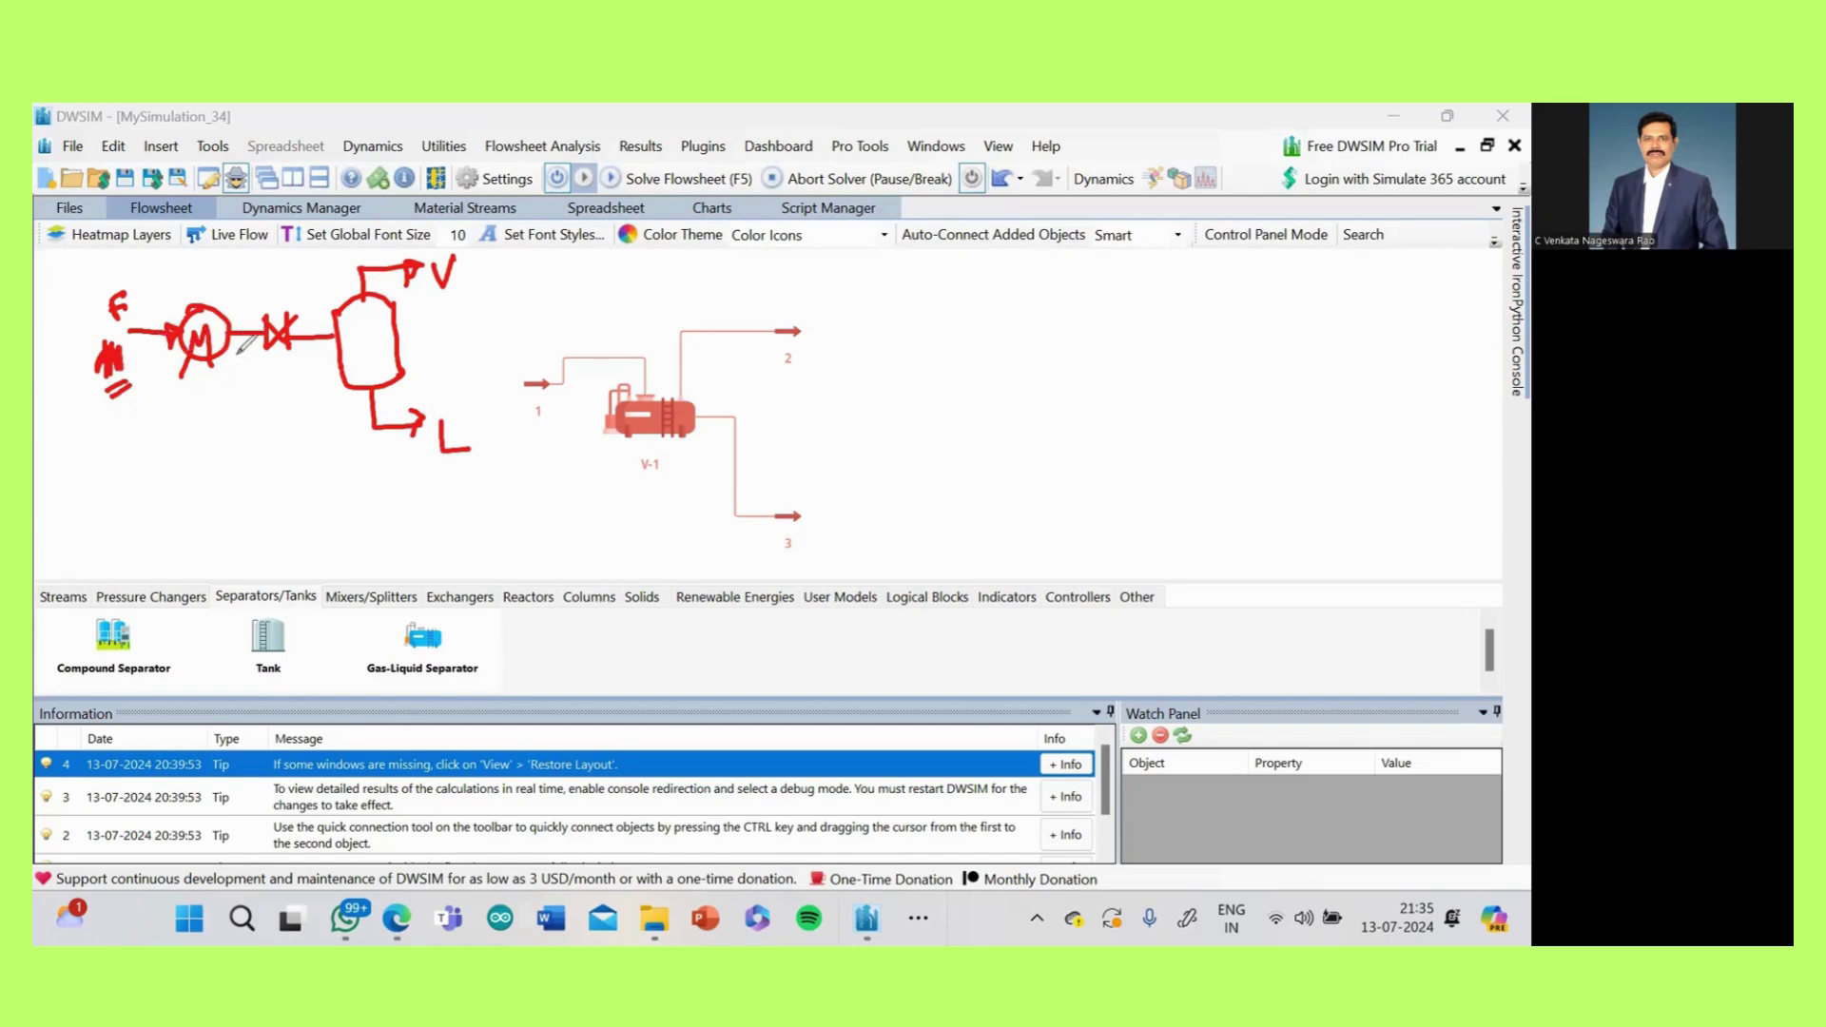
- Annotate the sketch with a red flow arrow, blue marks at the valve, the numbers 1 and 2, and internals in the drum
{"action": "mouse_move", "coordinate": [172, 404]}
{"action": "left_mouse_down"}
{"action": "mouse_move", "coordinate": [316, 398]}
{"action": "mouse_move", "coordinate": [284, 389]}
{"action": "left_mouse_up"}
{"action": "mouse_move", "coordinate": [247, 313]}
{"action": "left_mouse_down"}
{"action": "mouse_move", "coordinate": [277, 299]}
{"action": "mouse_move", "coordinate": [315, 325]}
{"action": "left_mouse_up"}
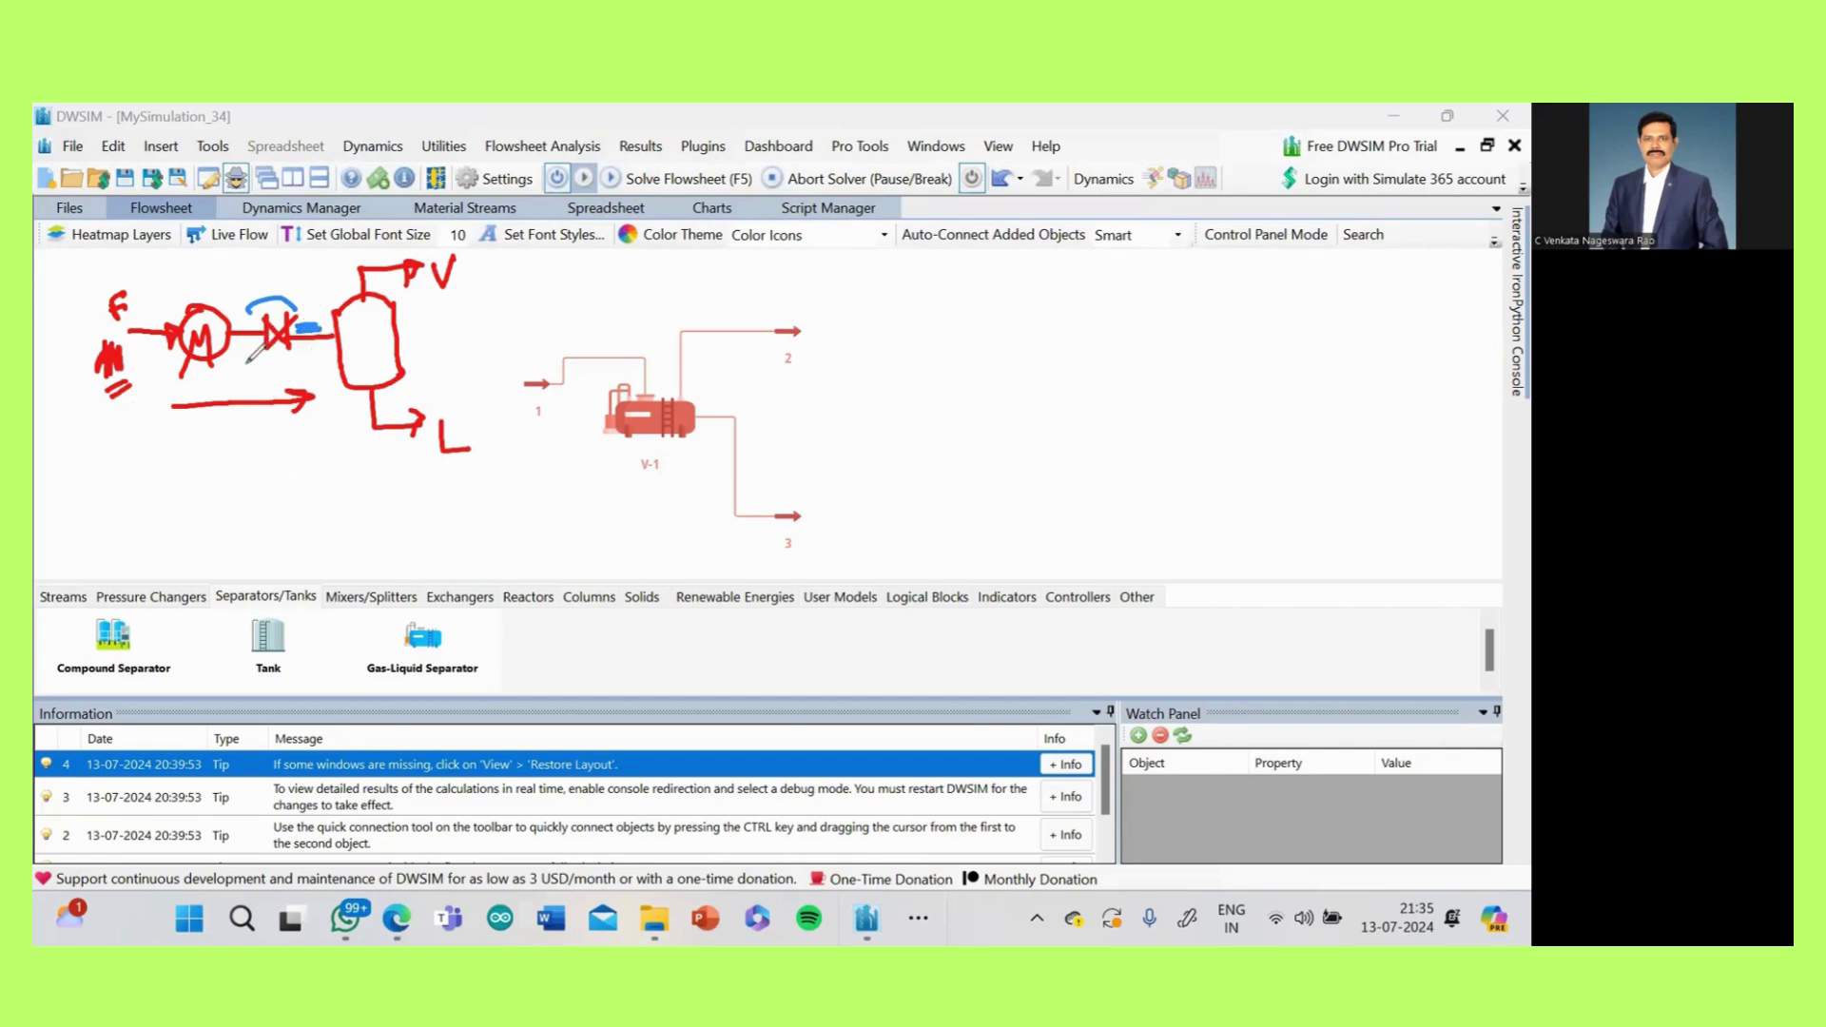
{"action": "mouse_move", "coordinate": [245, 358]}
{"action": "left_mouse_down"}
{"action": "mouse_move", "coordinate": [246, 376]}
{"action": "mouse_move", "coordinate": [153, 384]}
{"action": "left_mouse_up"}
{"action": "mouse_move", "coordinate": [305, 354]}
{"action": "left_mouse_down"}
{"action": "mouse_move", "coordinate": [328, 374]}
{"action": "mouse_move", "coordinate": [381, 361]}
{"action": "mouse_move", "coordinate": [352, 374]}
{"action": "mouse_move", "coordinate": [368, 400]}
{"action": "mouse_move", "coordinate": [385, 387]}
{"action": "mouse_move", "coordinate": [374, 399]}
{"action": "mouse_move", "coordinate": [365, 306]}
{"action": "left_mouse_up"}
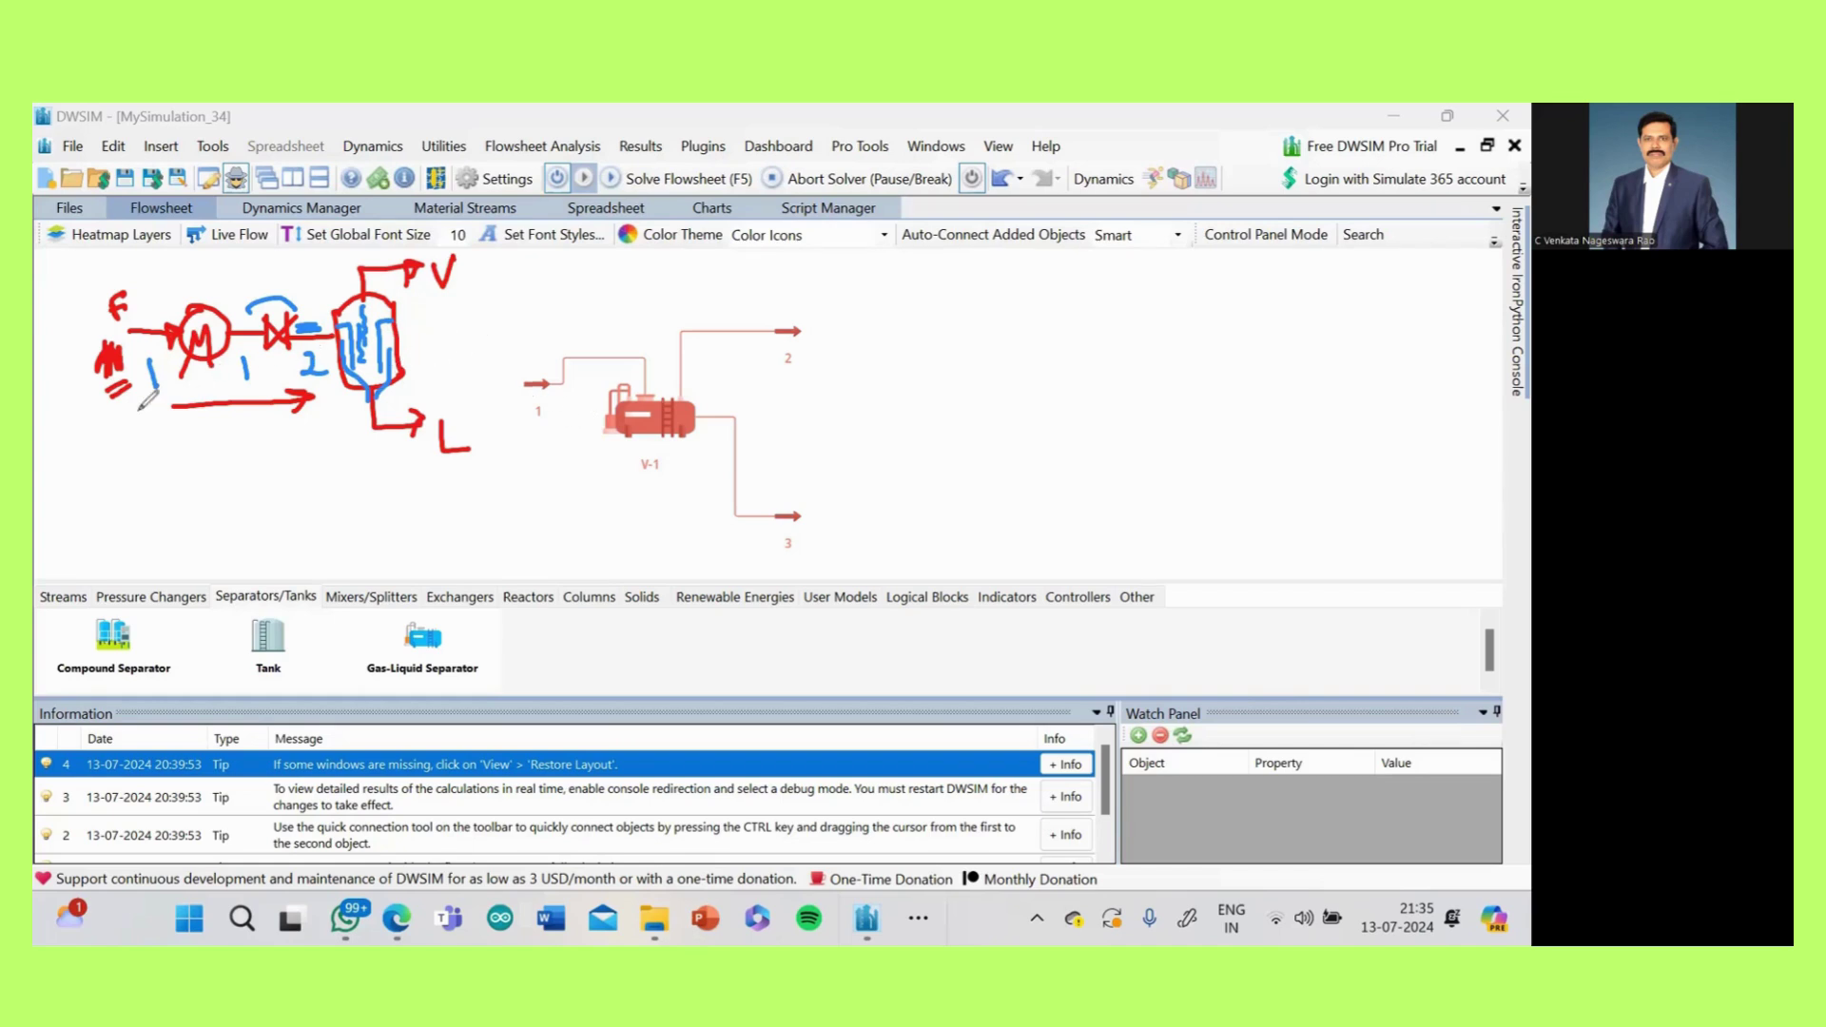
- Erase the whole flash unit sketch and mark the Gas-Liquid Separator with a green tick
{"action": "mouse_move", "coordinate": [122, 297]}
{"action": "left_mouse_down"}
{"action": "mouse_move", "coordinate": [116, 384]}
{"action": "mouse_move", "coordinate": [219, 350]}
{"action": "mouse_move", "coordinate": [274, 302]}
{"action": "mouse_move", "coordinate": [309, 331]}
{"action": "mouse_move", "coordinate": [277, 335]}
{"action": "left_mouse_up"}
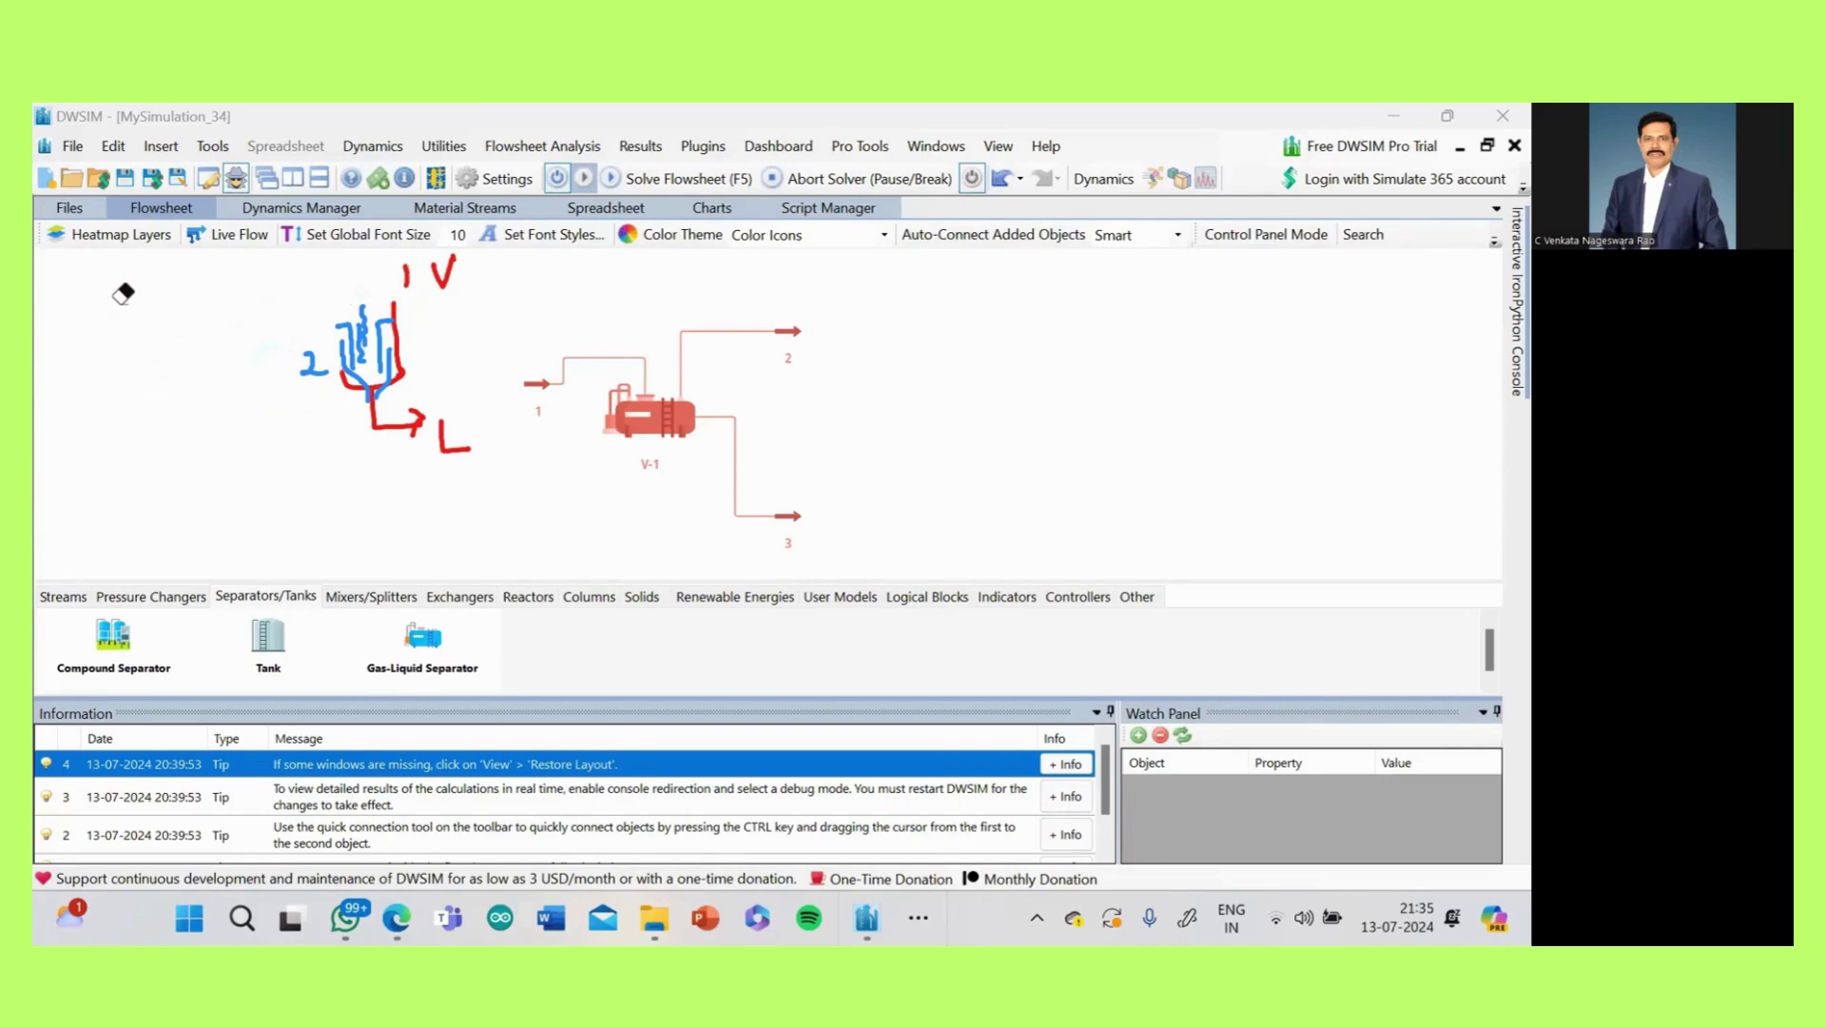
{"action": "mouse_move", "coordinate": [390, 337]}
{"action": "left_mouse_down"}
{"action": "mouse_move", "coordinate": [442, 271]}
{"action": "mouse_move", "coordinate": [380, 322]}
{"action": "left_mouse_up"}
{"action": "left_click_drag", "start_coordinate": [373, 404], "coordinate": [449, 439]}
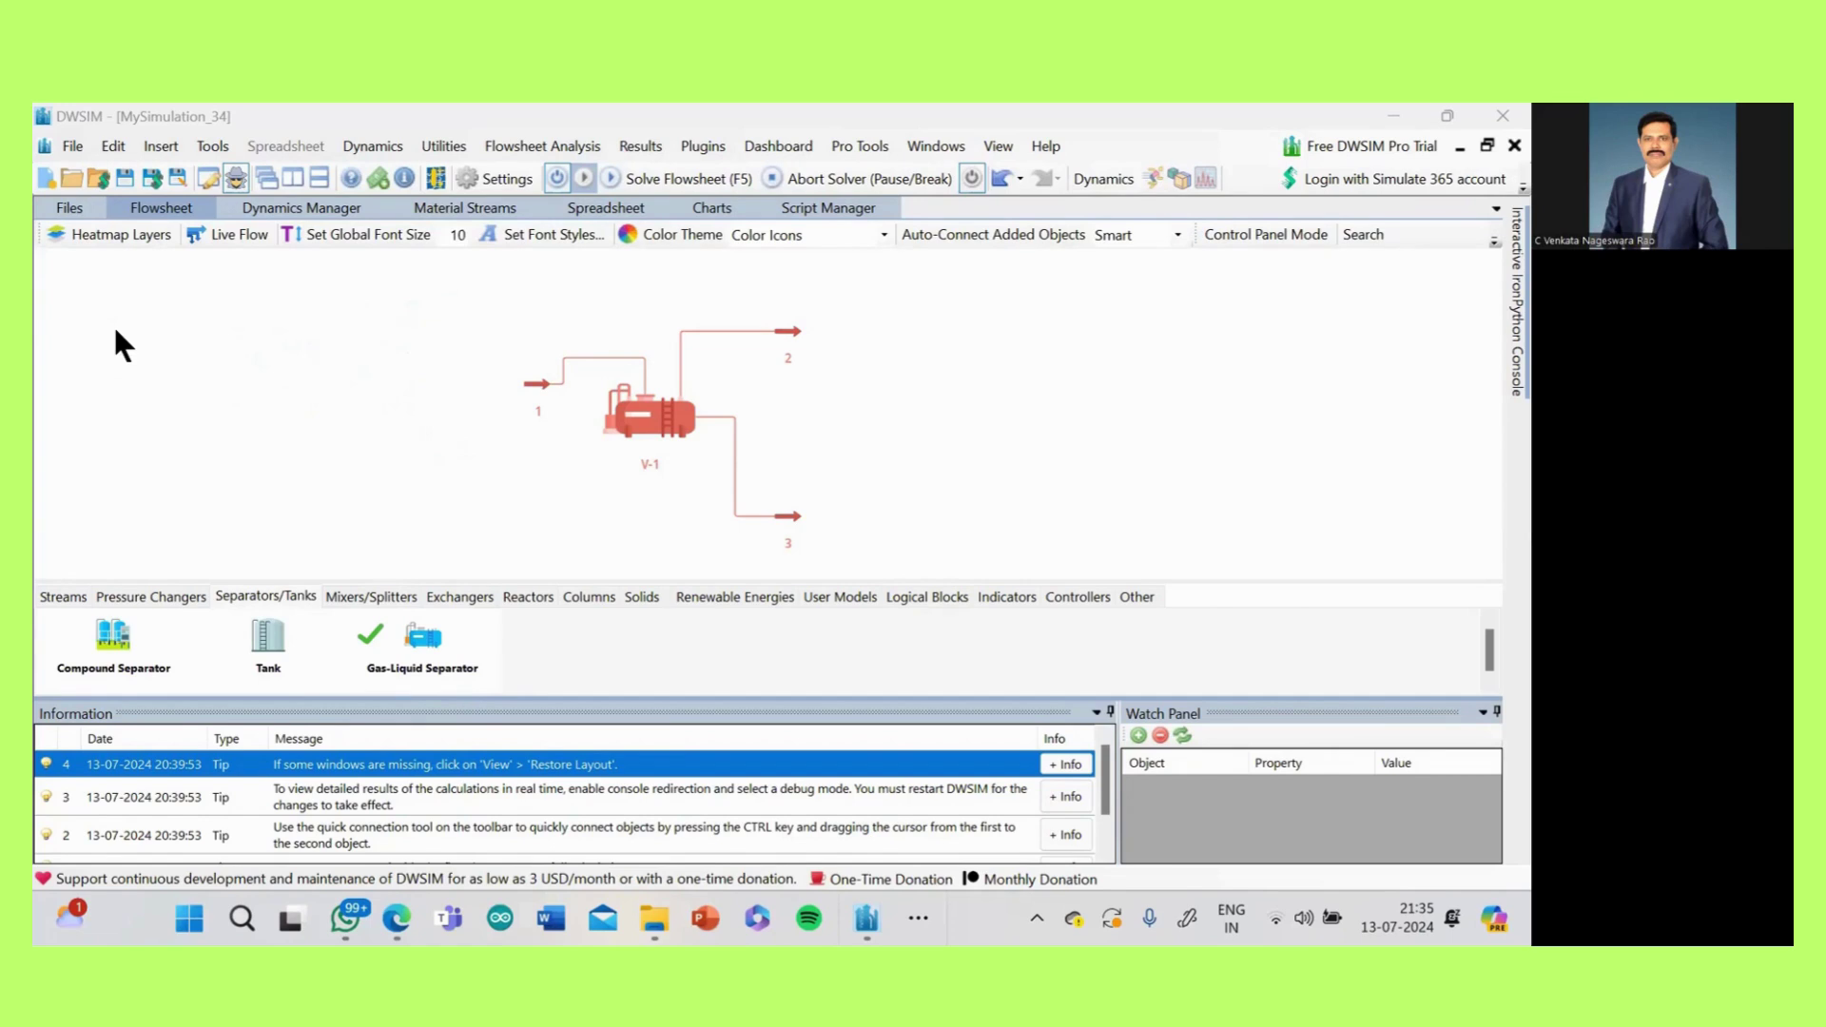
- Handwrite the underlined label "Flash Drum" in blue beside the flowsheet
{"action": "left_click", "coordinate": [355, 335]}
{"action": "left_click_drag", "start_coordinate": [195, 320], "coordinate": [195, 348]}
{"action": "mouse_move", "coordinate": [194, 320]}
{"action": "left_mouse_down"}
{"action": "mouse_move", "coordinate": [189, 337]}
{"action": "mouse_move", "coordinate": [299, 322]}
{"action": "left_mouse_up"}
{"action": "mouse_move", "coordinate": [200, 371]}
{"action": "left_mouse_down"}
{"action": "mouse_move", "coordinate": [240, 400]}
{"action": "mouse_move", "coordinate": [313, 407]}
{"action": "left_mouse_up"}
{"action": "left_click_drag", "start_coordinate": [186, 438], "coordinate": [303, 426]}
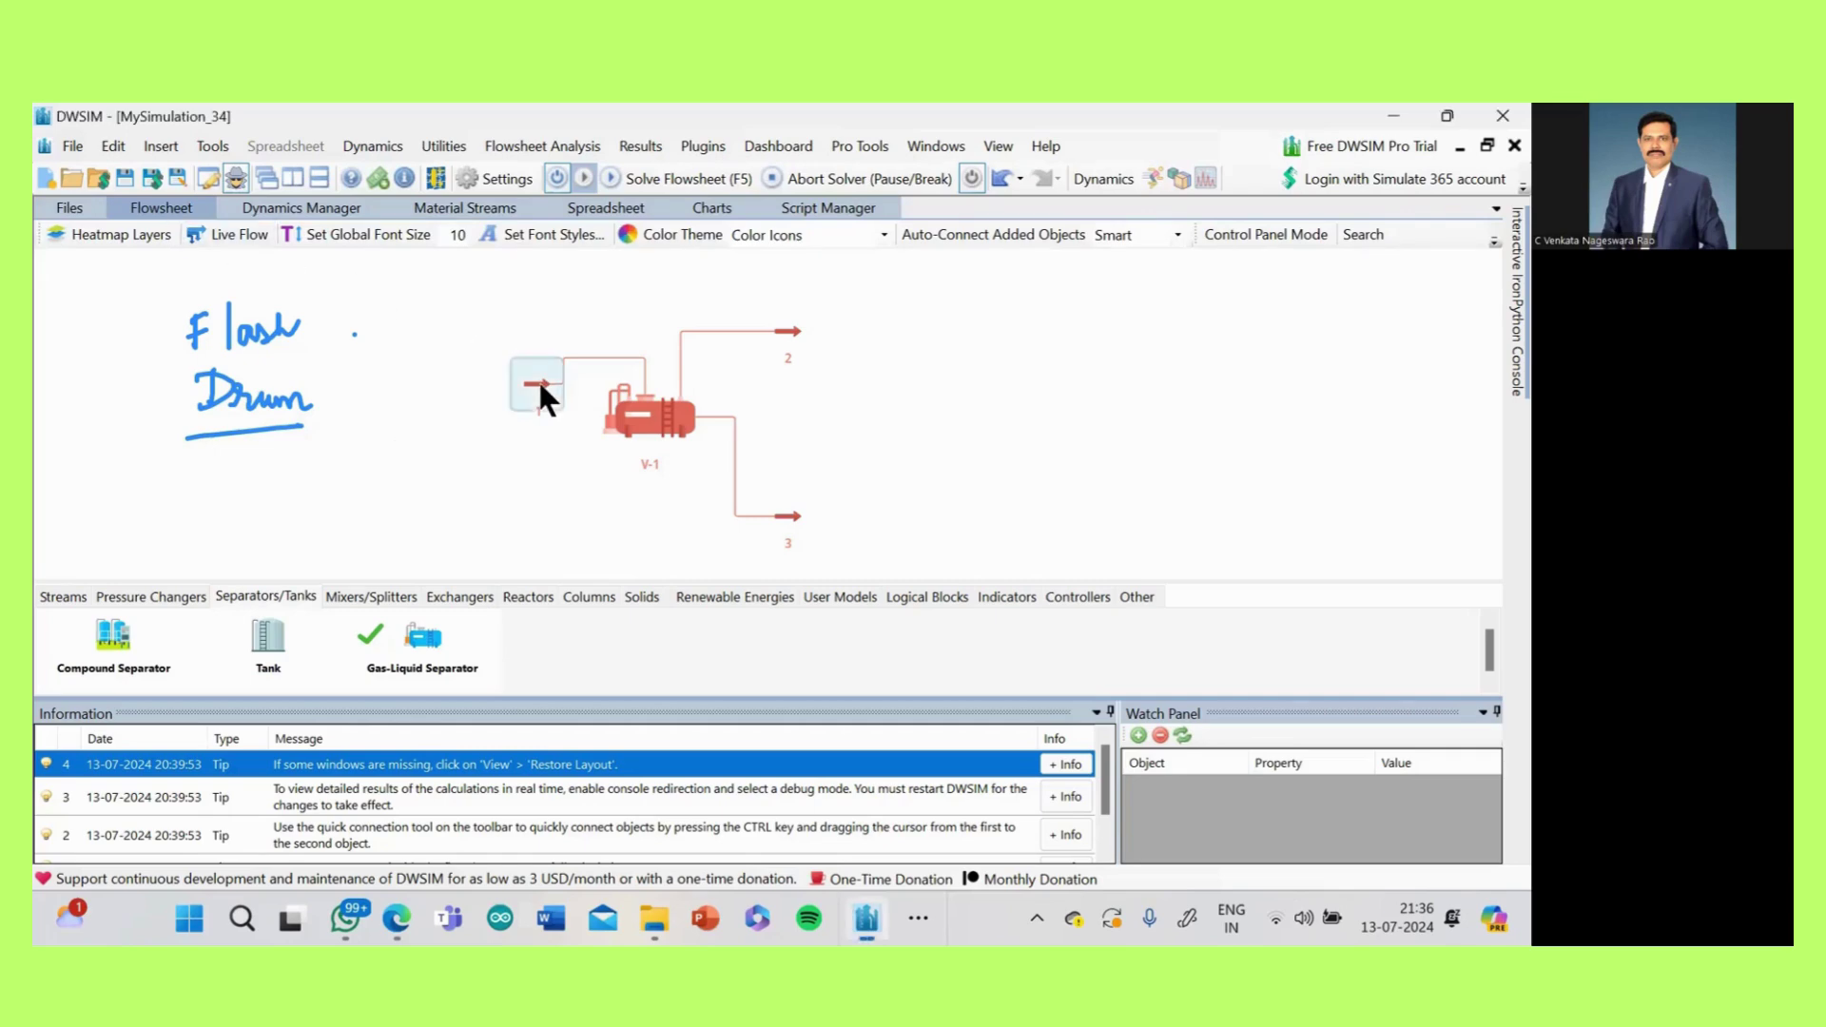
- Move stream 1 up and further left of separator V-1, leaving its editor closed
{"action": "left_click_drag", "start_coordinate": [539, 379], "coordinate": [508, 342]}
{"action": "left_click", "coordinate": [500, 329]}
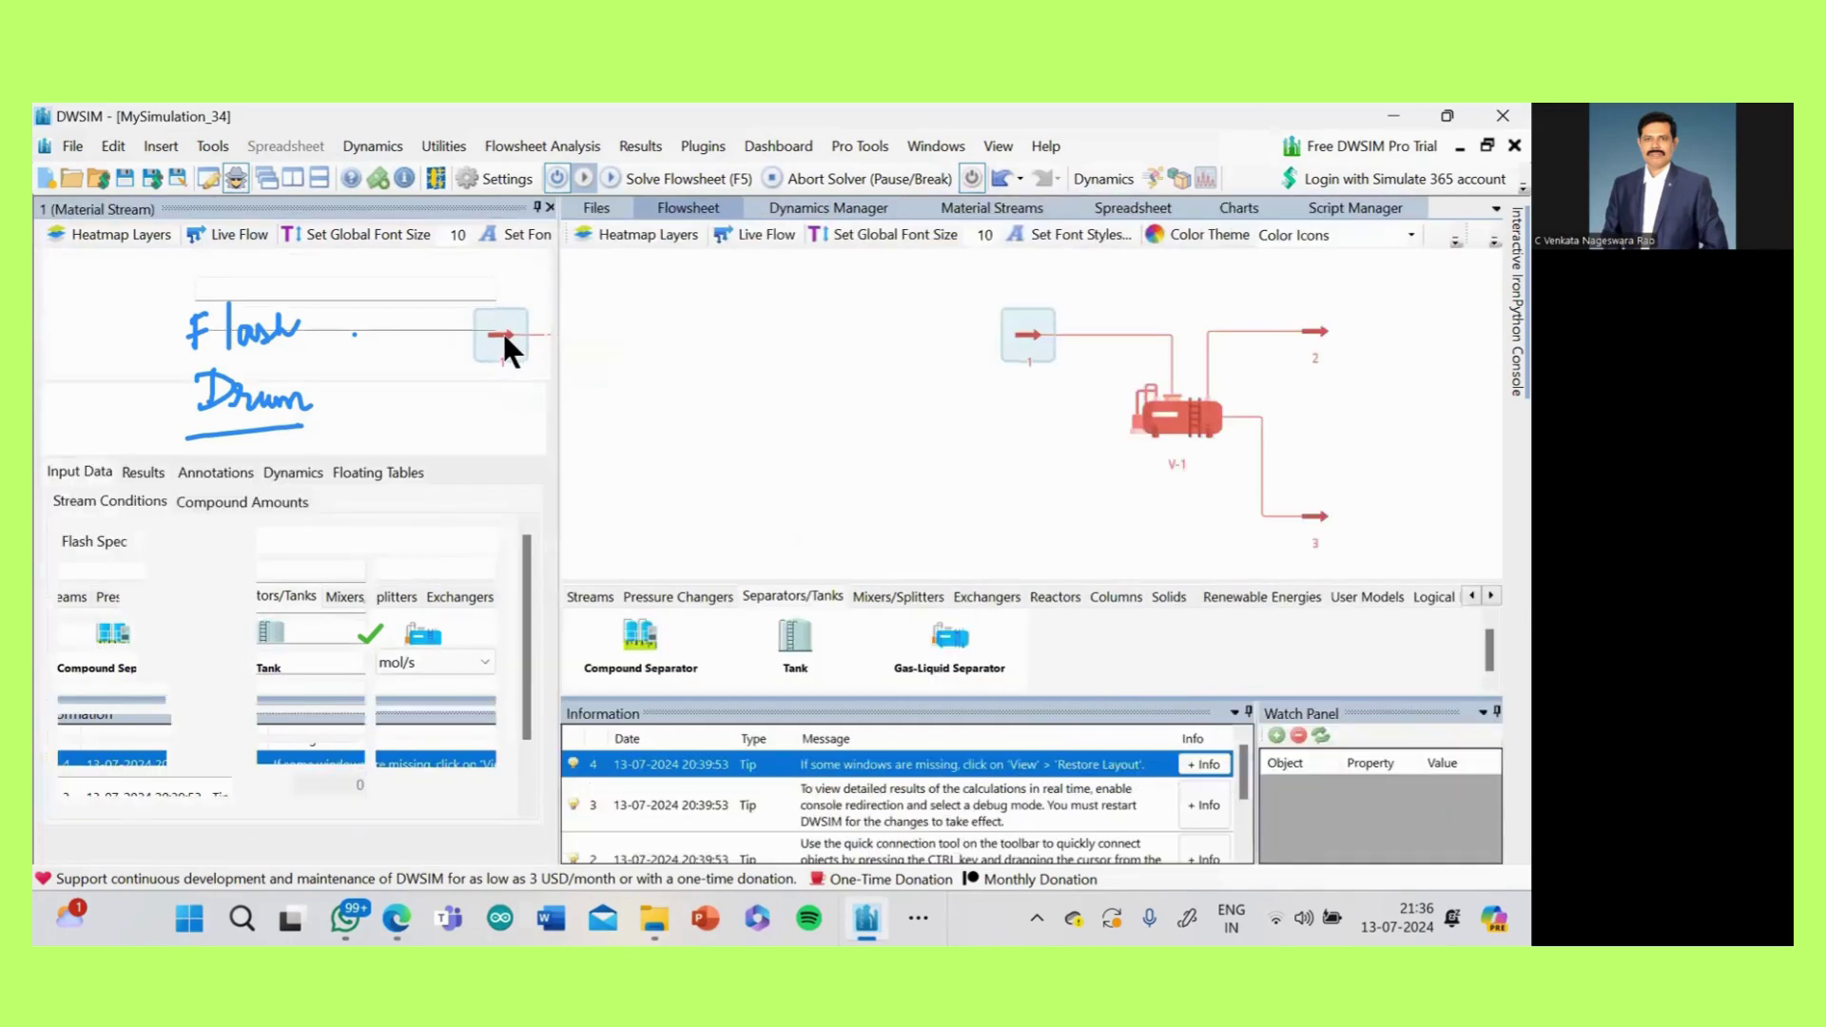
{"action": "left_click", "coordinate": [549, 207]}
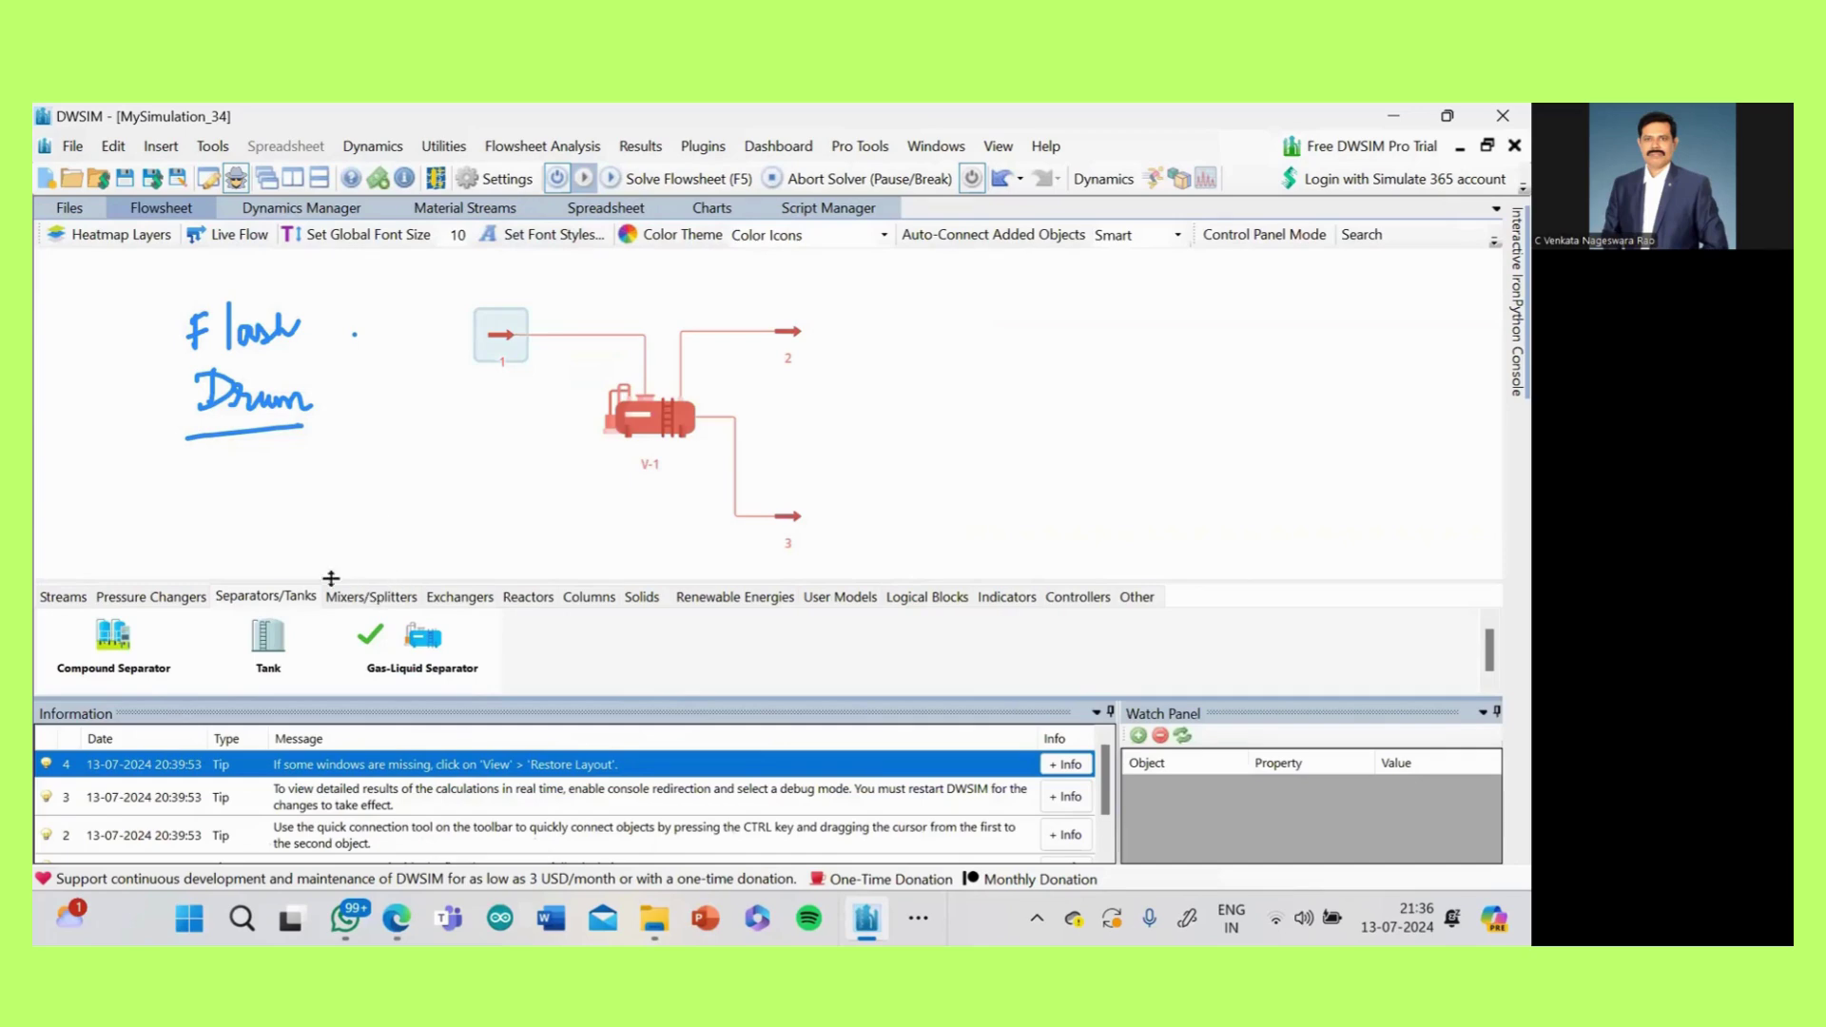
- Add a Heater with its connected streams upstream of the separator and close the stream 4 editor
{"action": "left_click", "coordinate": [468, 606]}
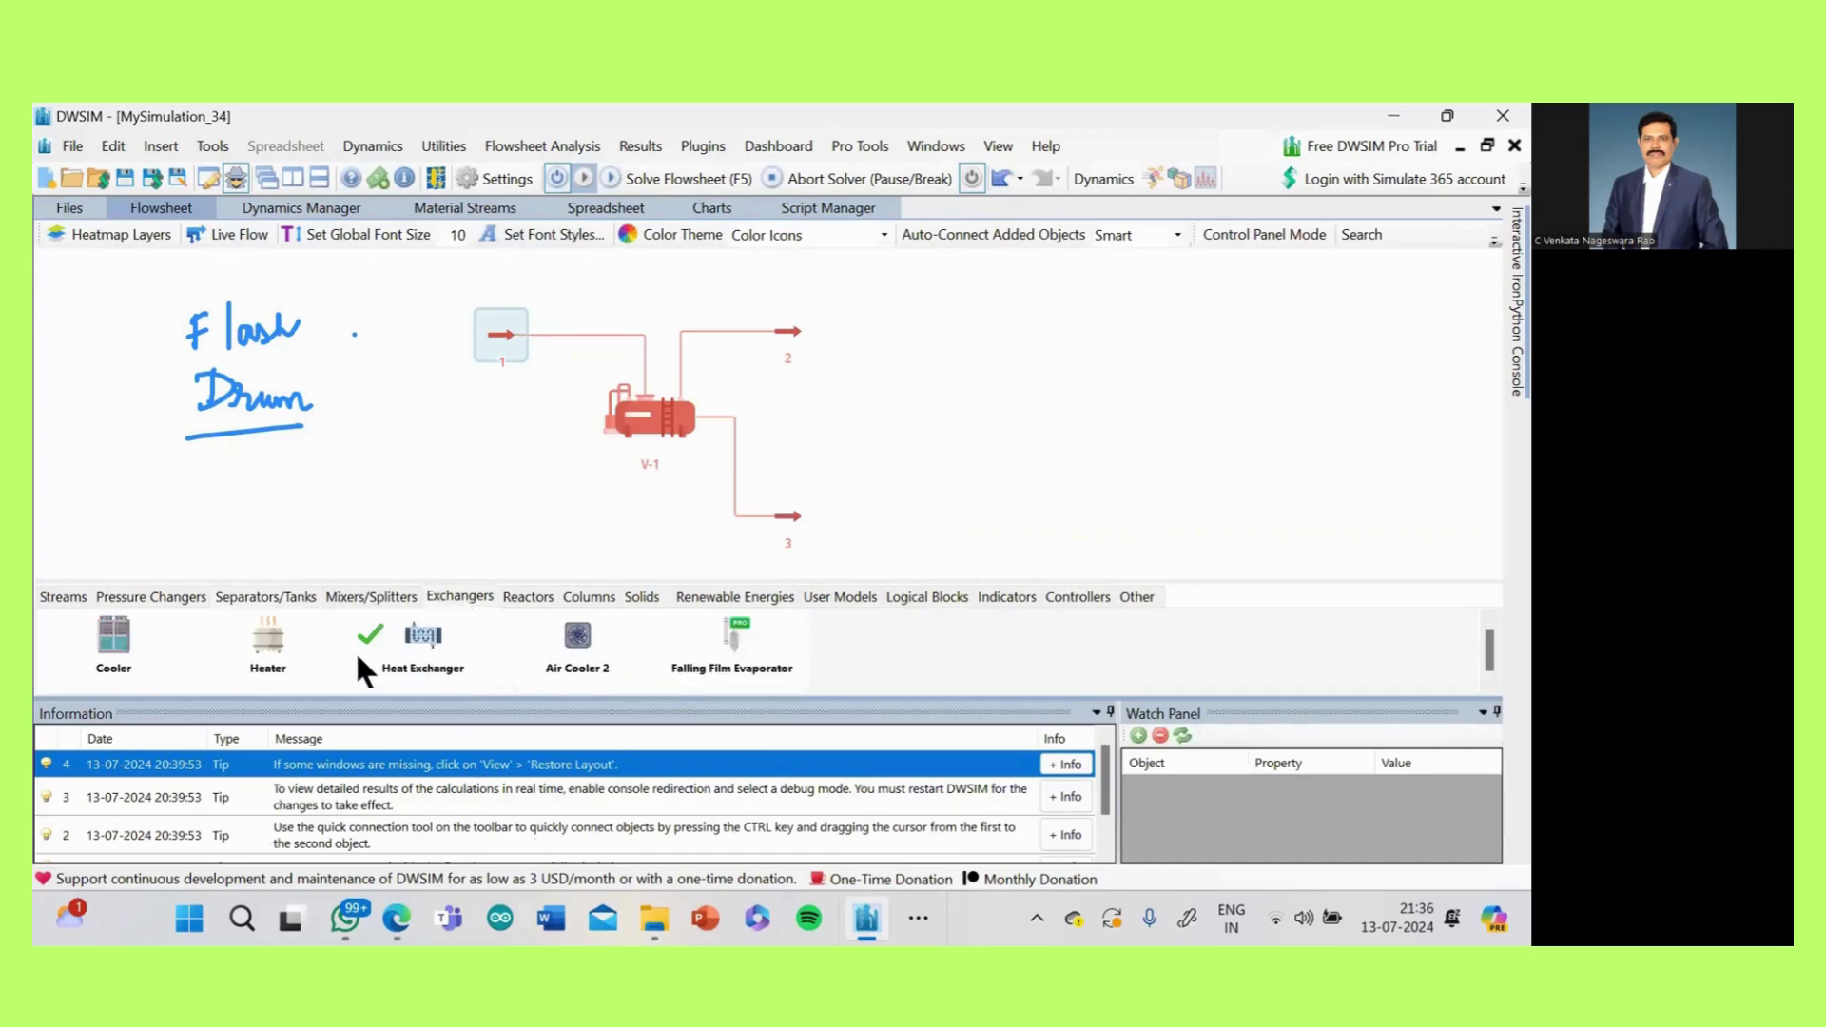
{"action": "left_click_drag", "start_coordinate": [268, 638], "coordinate": [403, 329]}
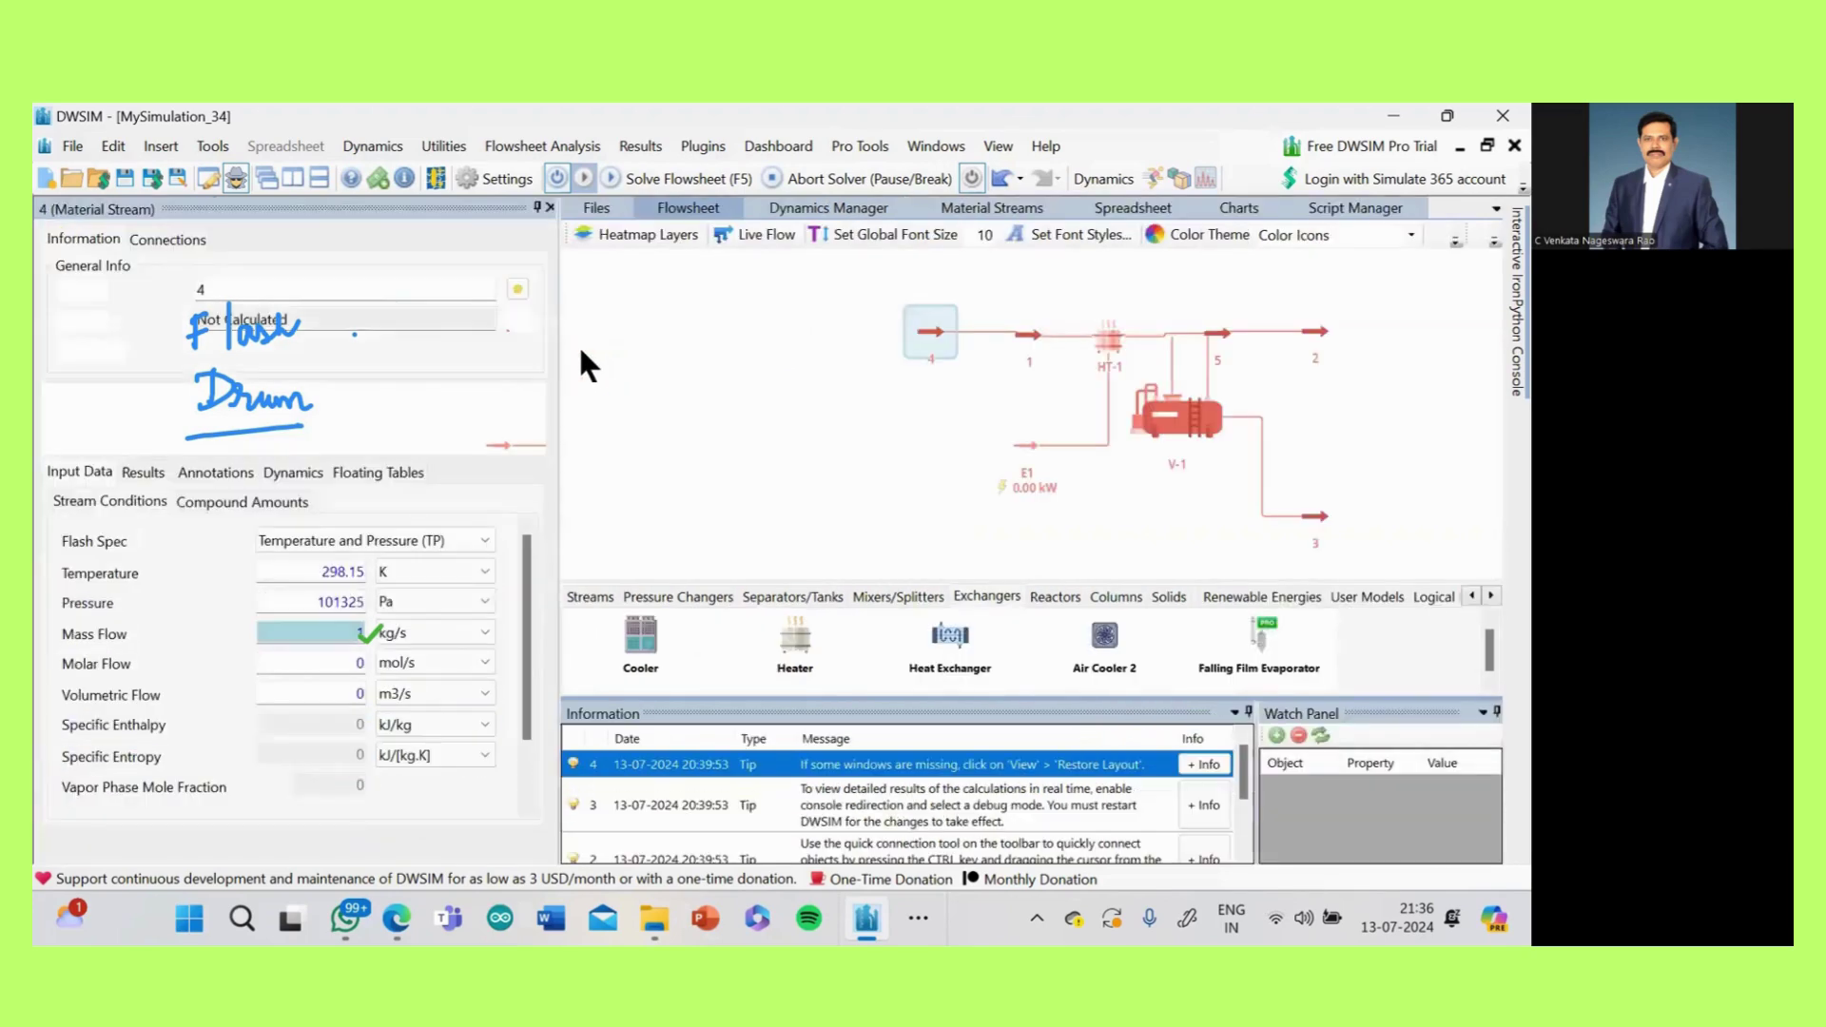
{"action": "left_click", "coordinate": [548, 209]}
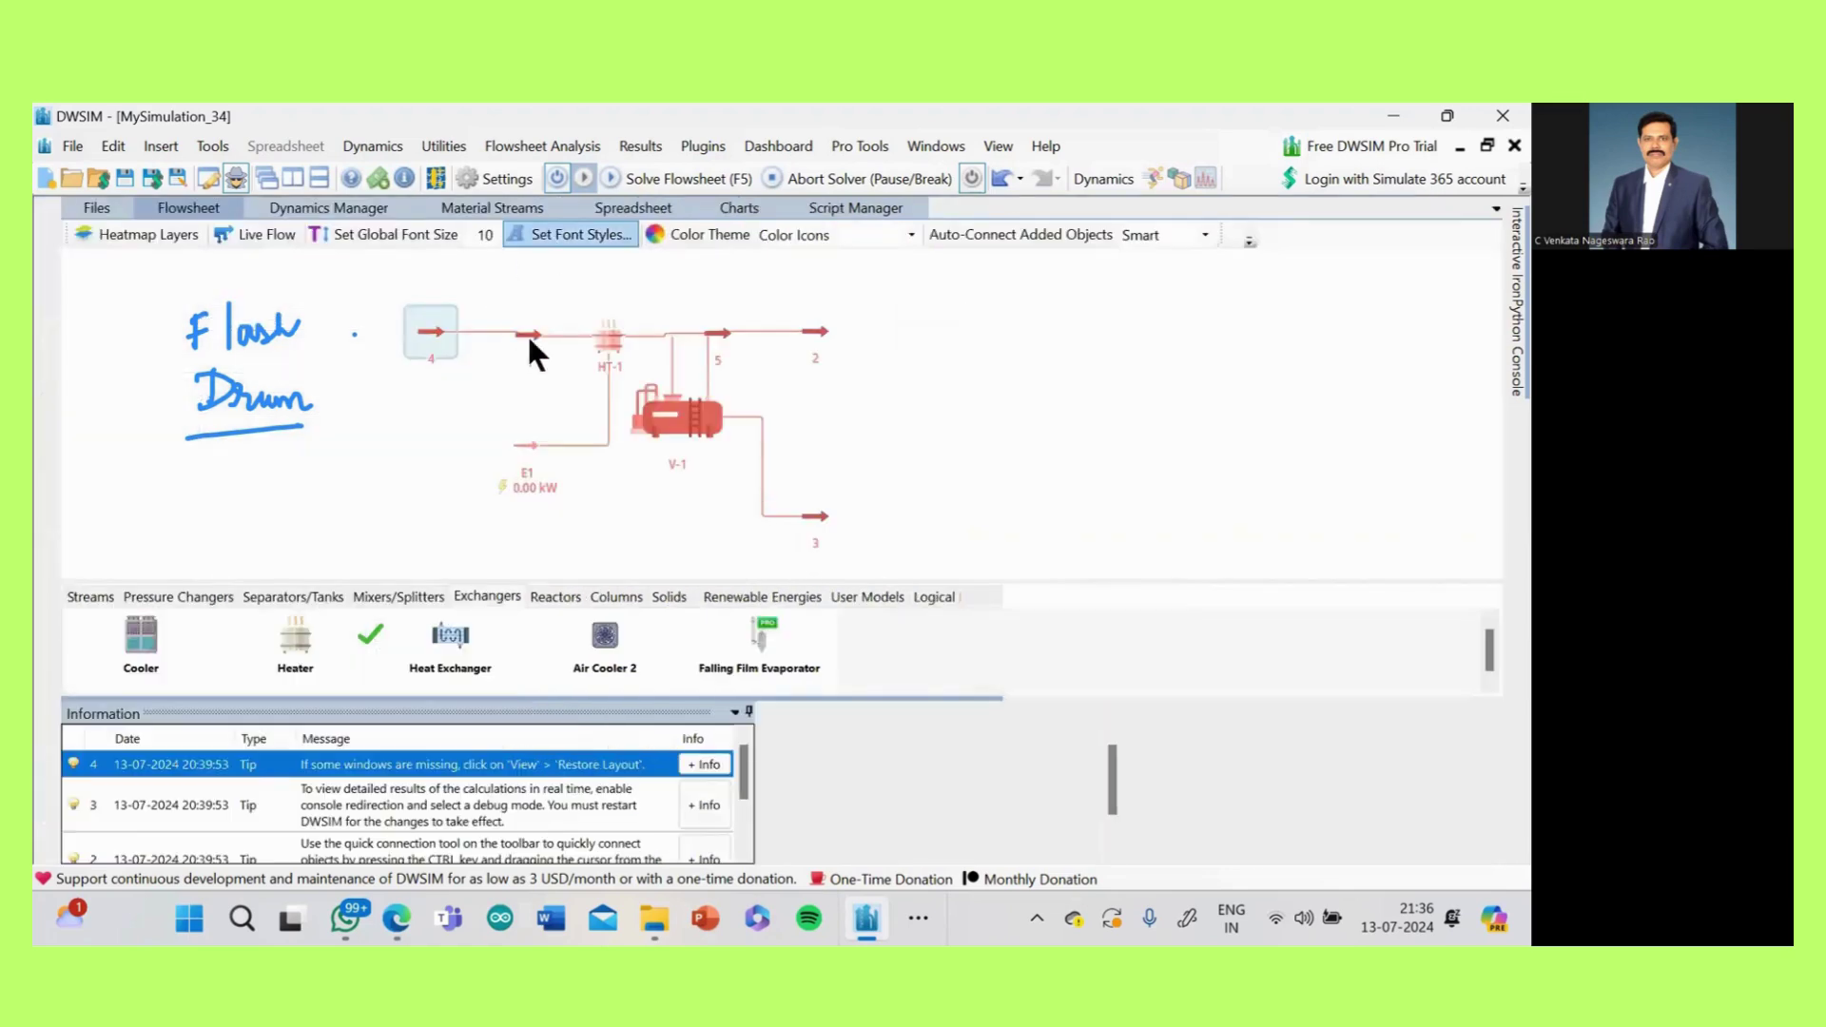
- Reposition heater HT-1 to the upper left of the separator and place stream 4 just left of the heater
{"action": "mouse_move", "coordinate": [445, 333]}
{"action": "left_mouse_down"}
{"action": "mouse_move", "coordinate": [516, 312]}
{"action": "mouse_move", "coordinate": [436, 363]}
{"action": "mouse_move", "coordinate": [475, 324]}
{"action": "mouse_move", "coordinate": [590, 319]}
{"action": "mouse_move", "coordinate": [519, 345]}
{"action": "mouse_move", "coordinate": [603, 374]}
{"action": "mouse_move", "coordinate": [510, 346]}
{"action": "mouse_move", "coordinate": [477, 358]}
{"action": "mouse_move", "coordinate": [465, 323]}
{"action": "left_mouse_up"}
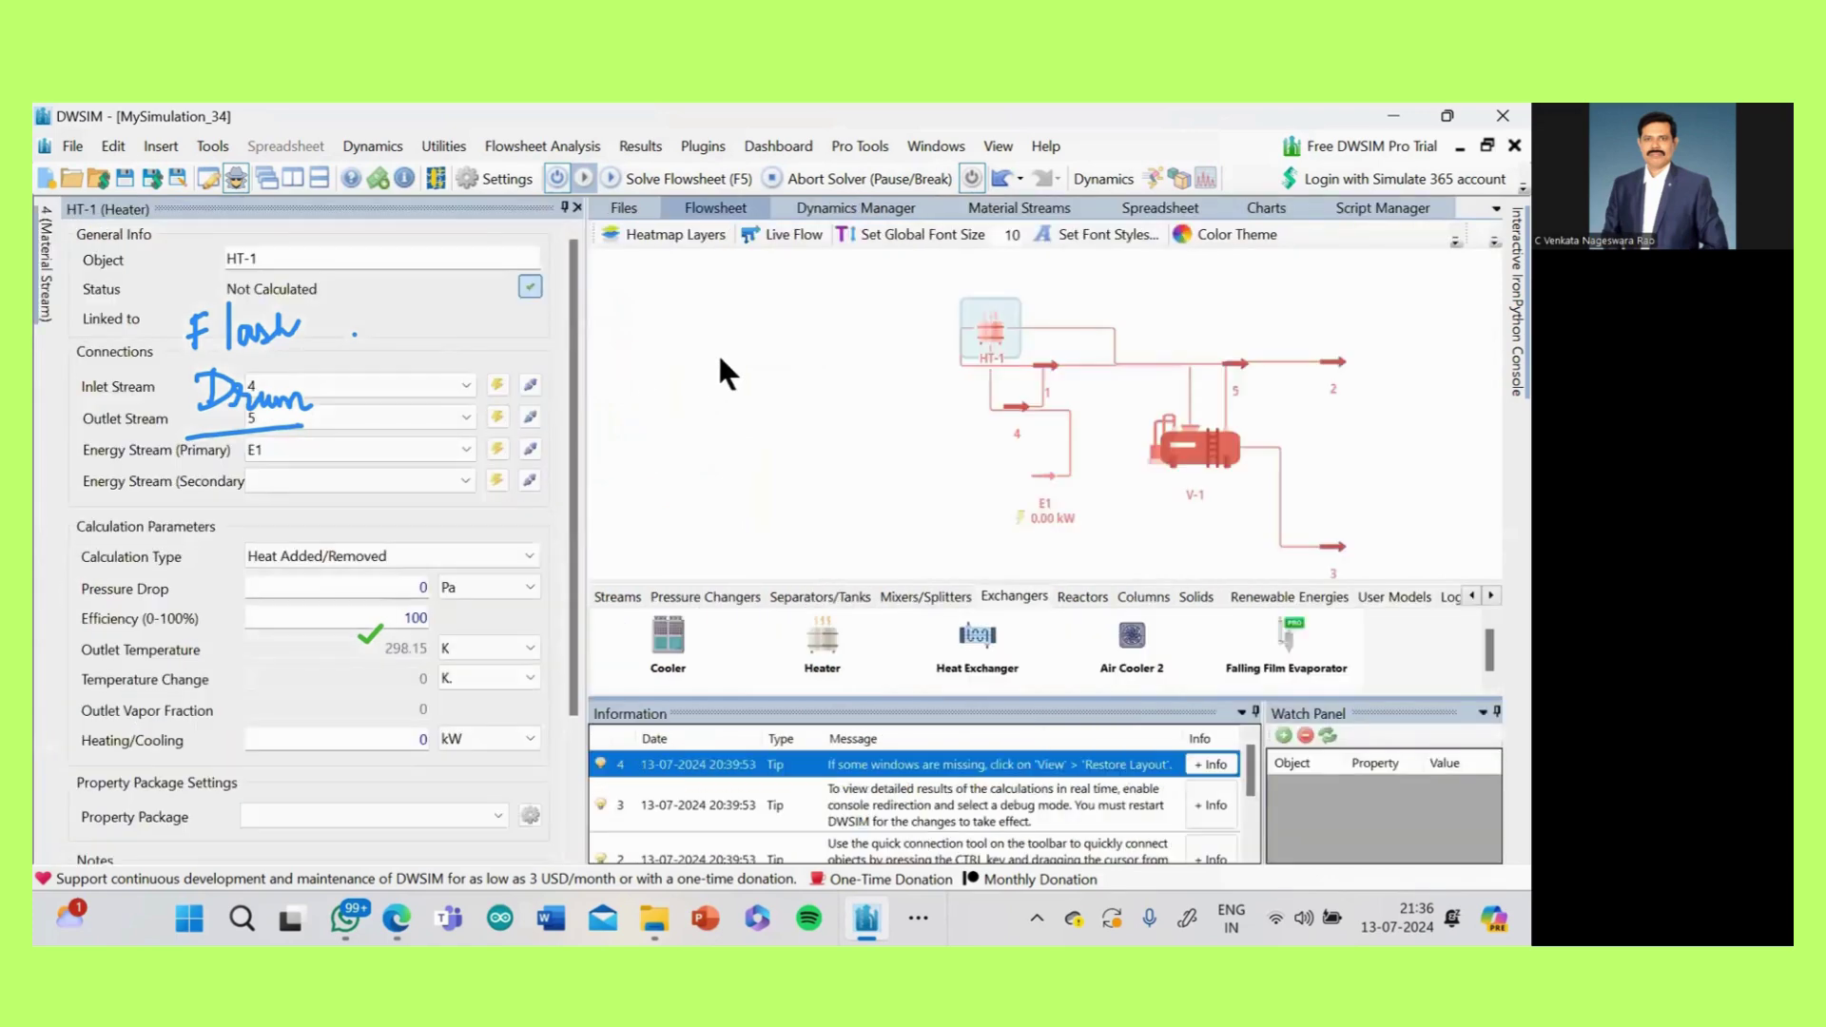
{"action": "left_click", "coordinate": [569, 218]}
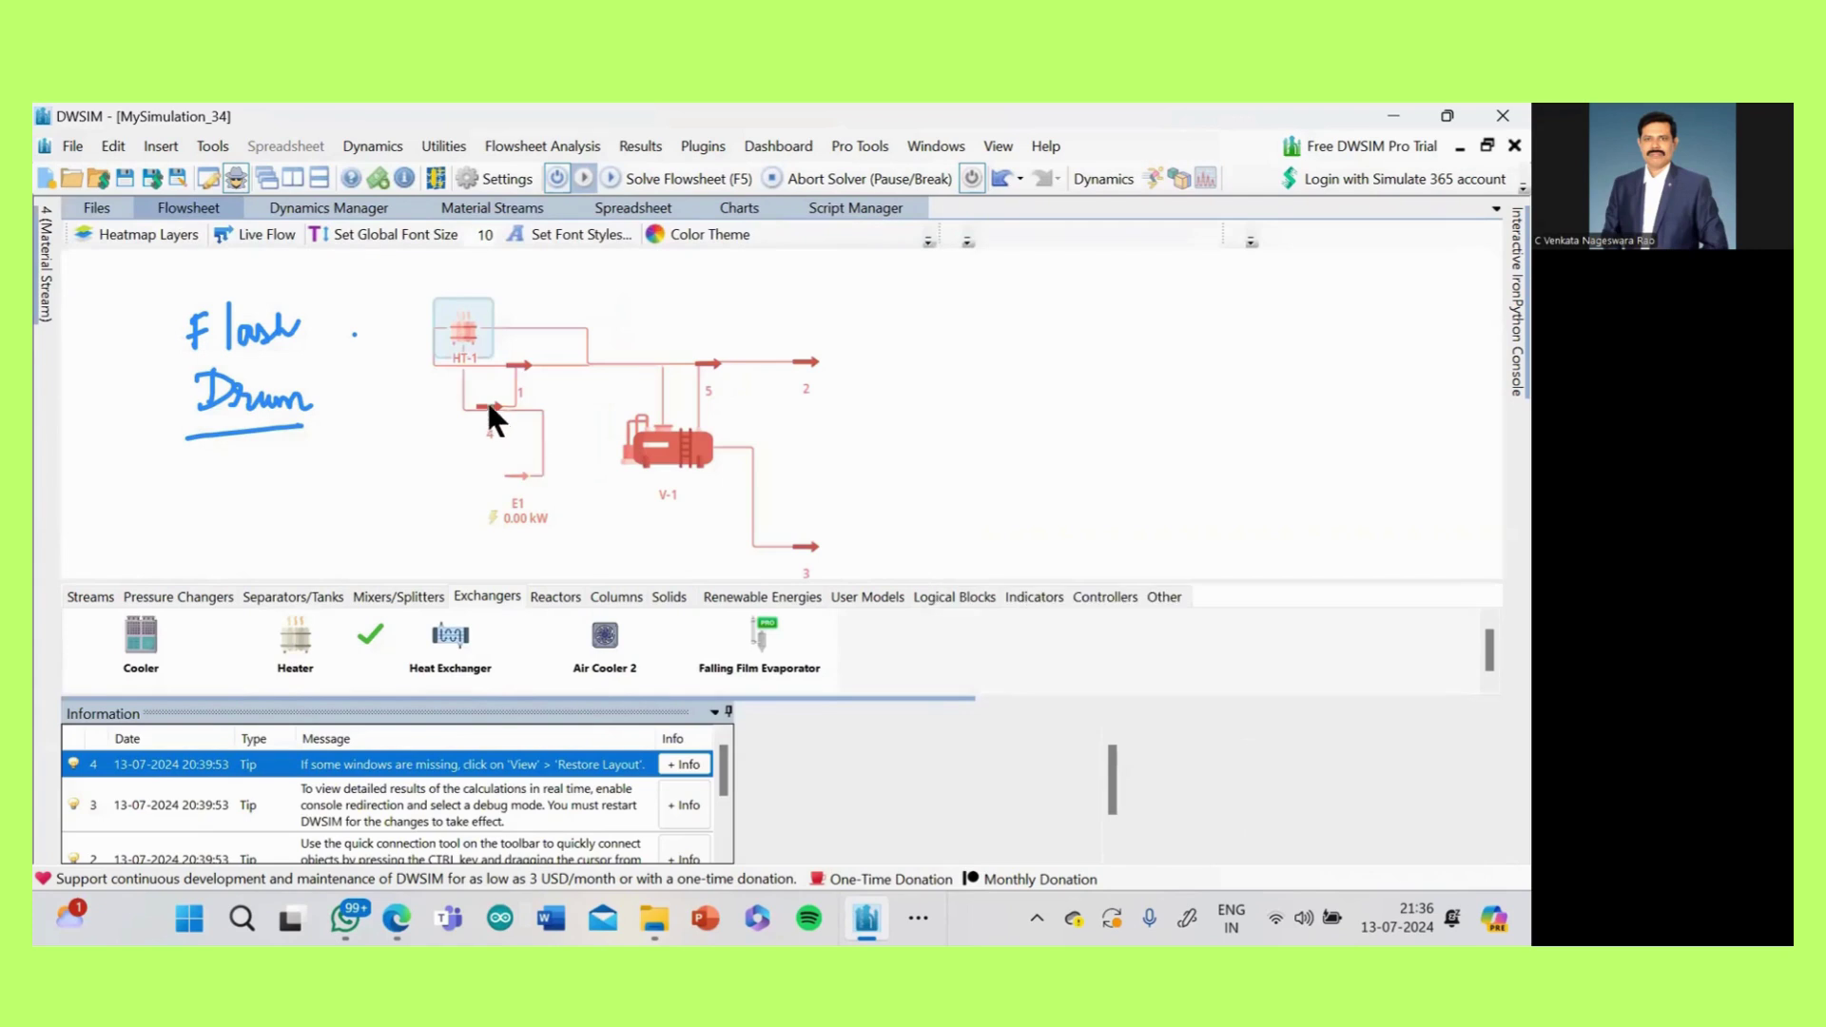
{"action": "left_click", "coordinate": [489, 405]}
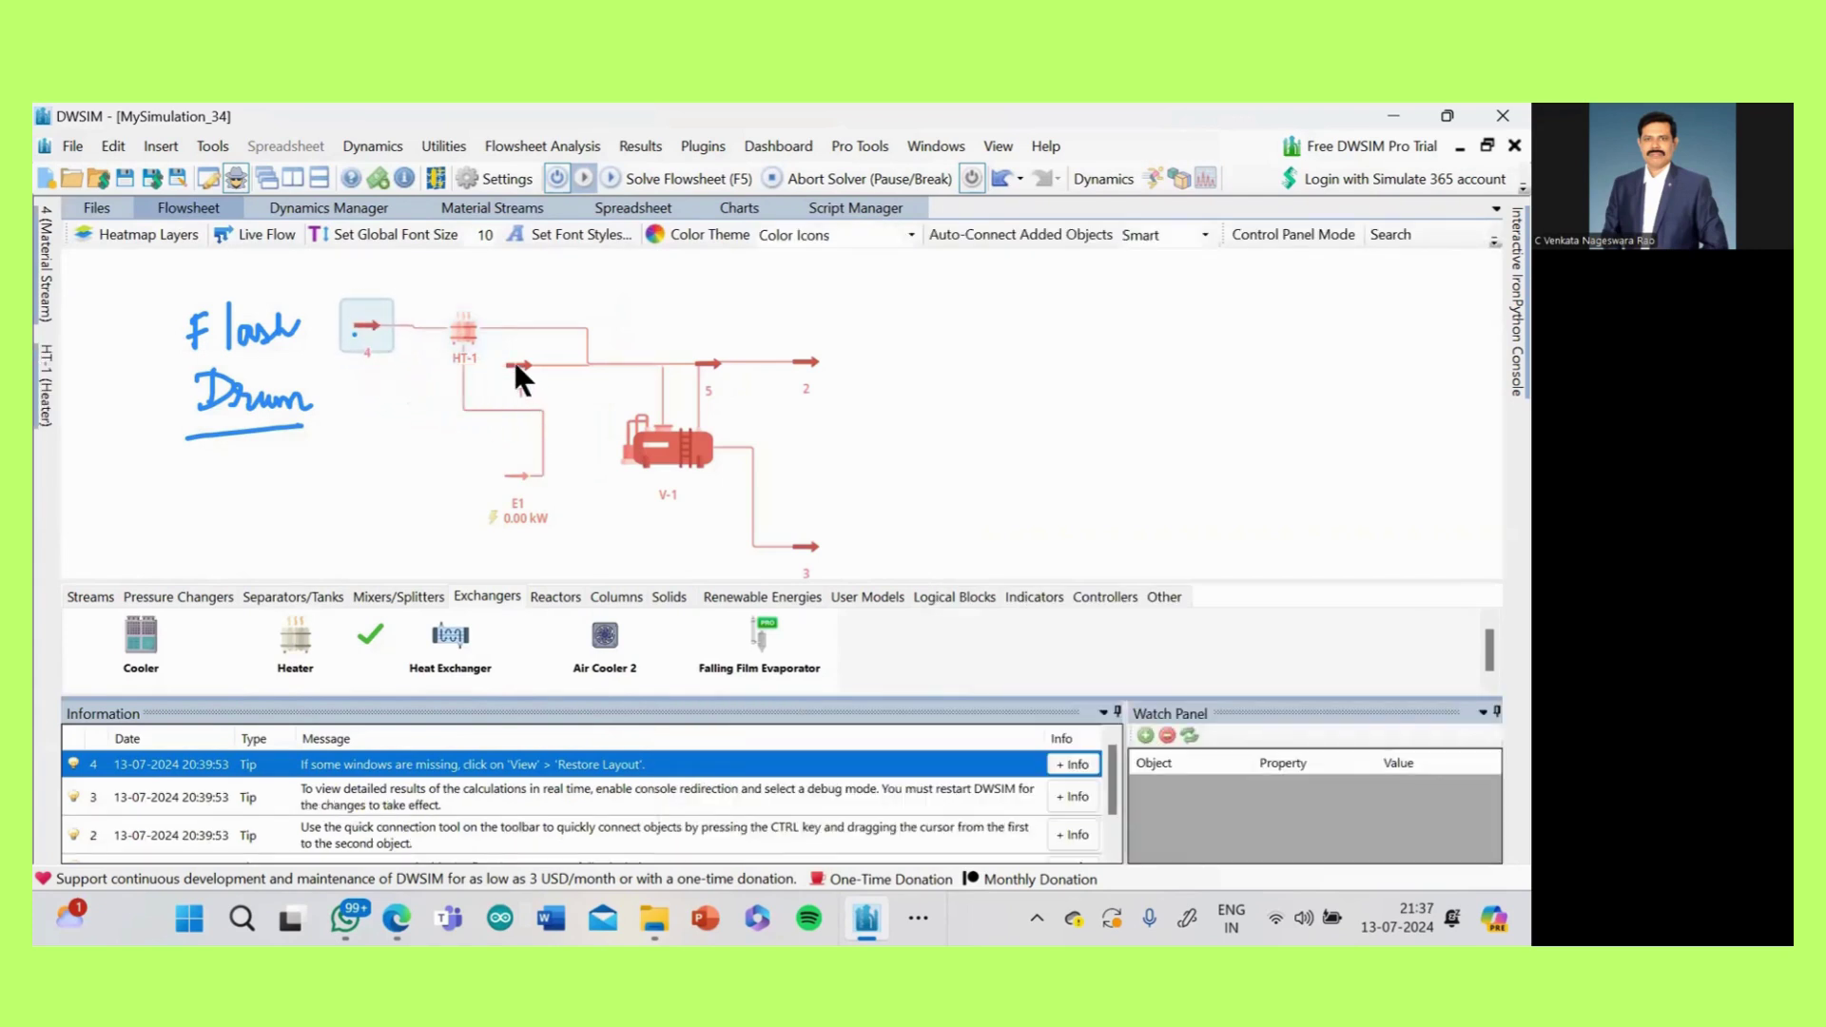
- Move stream 1 above the separator inlet and stream 5 directly after heater HT-1, leaving their editors closed
{"action": "left_click_drag", "start_coordinate": [517, 367], "coordinate": [614, 298]}
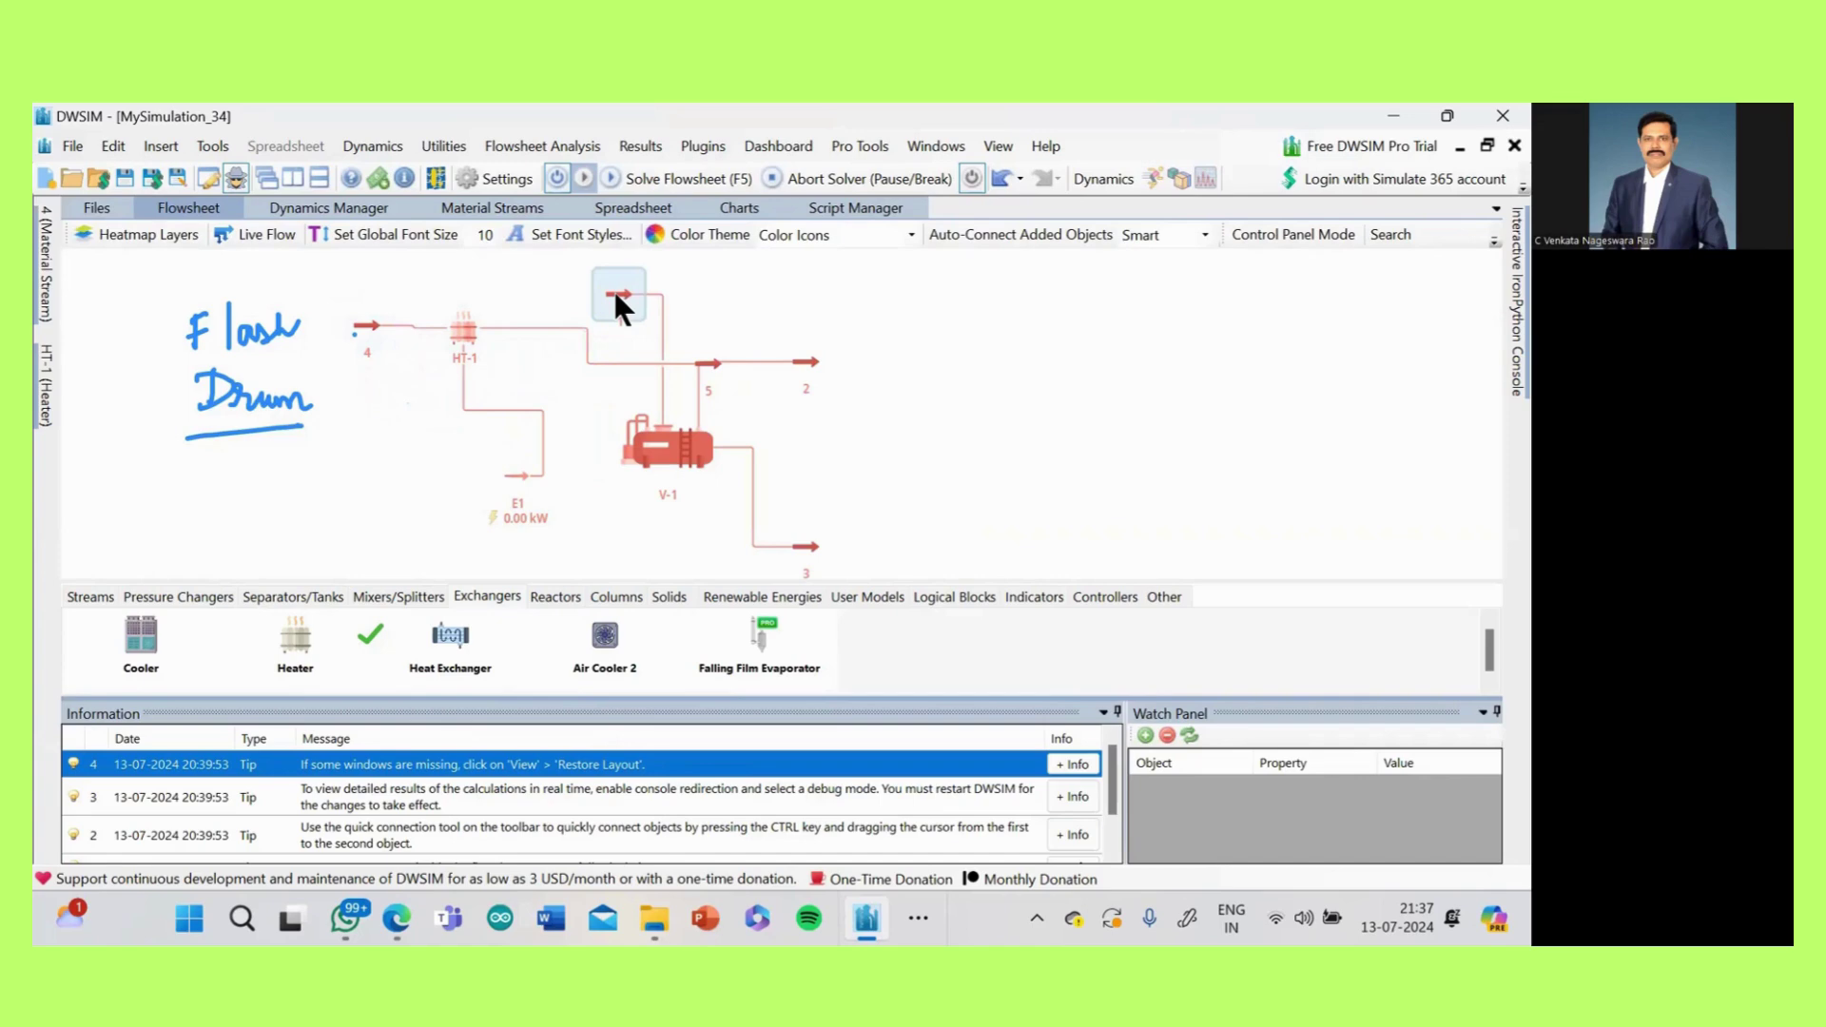
{"action": "double_click", "coordinate": [616, 294]}
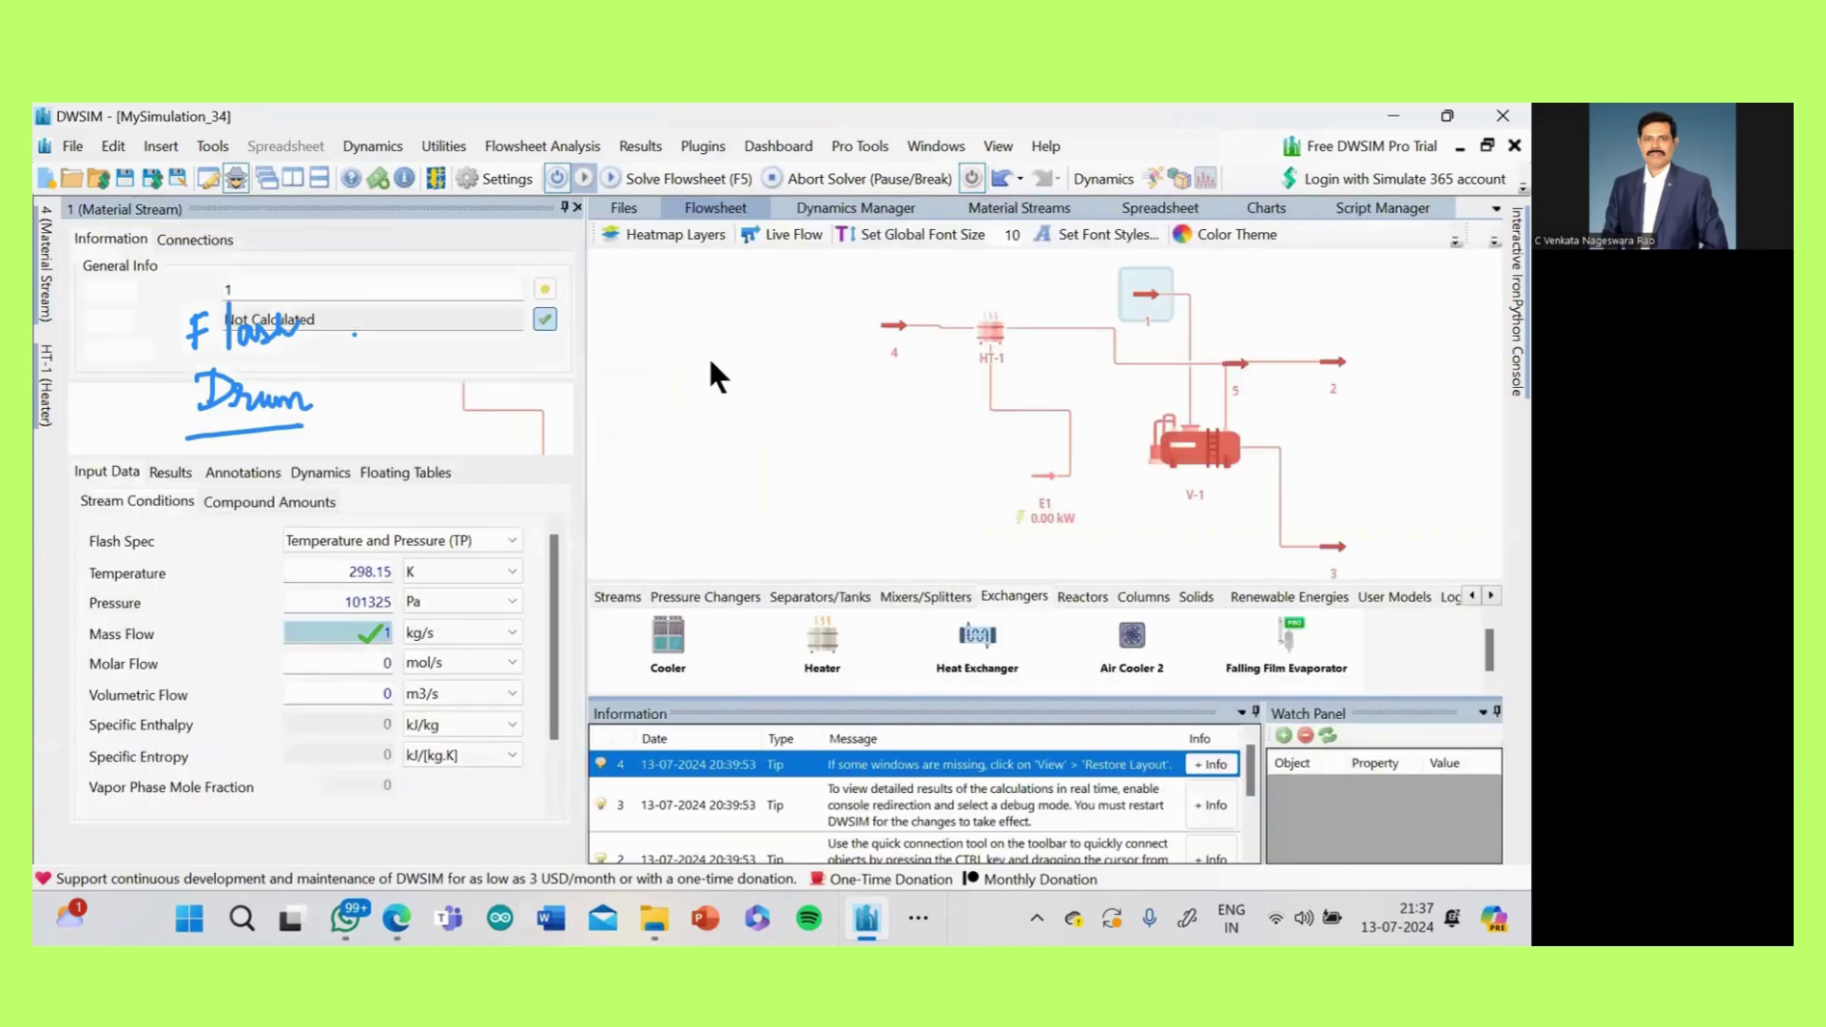
{"action": "left_click_drag", "start_coordinate": [929, 420], "coordinate": [607, 466]}
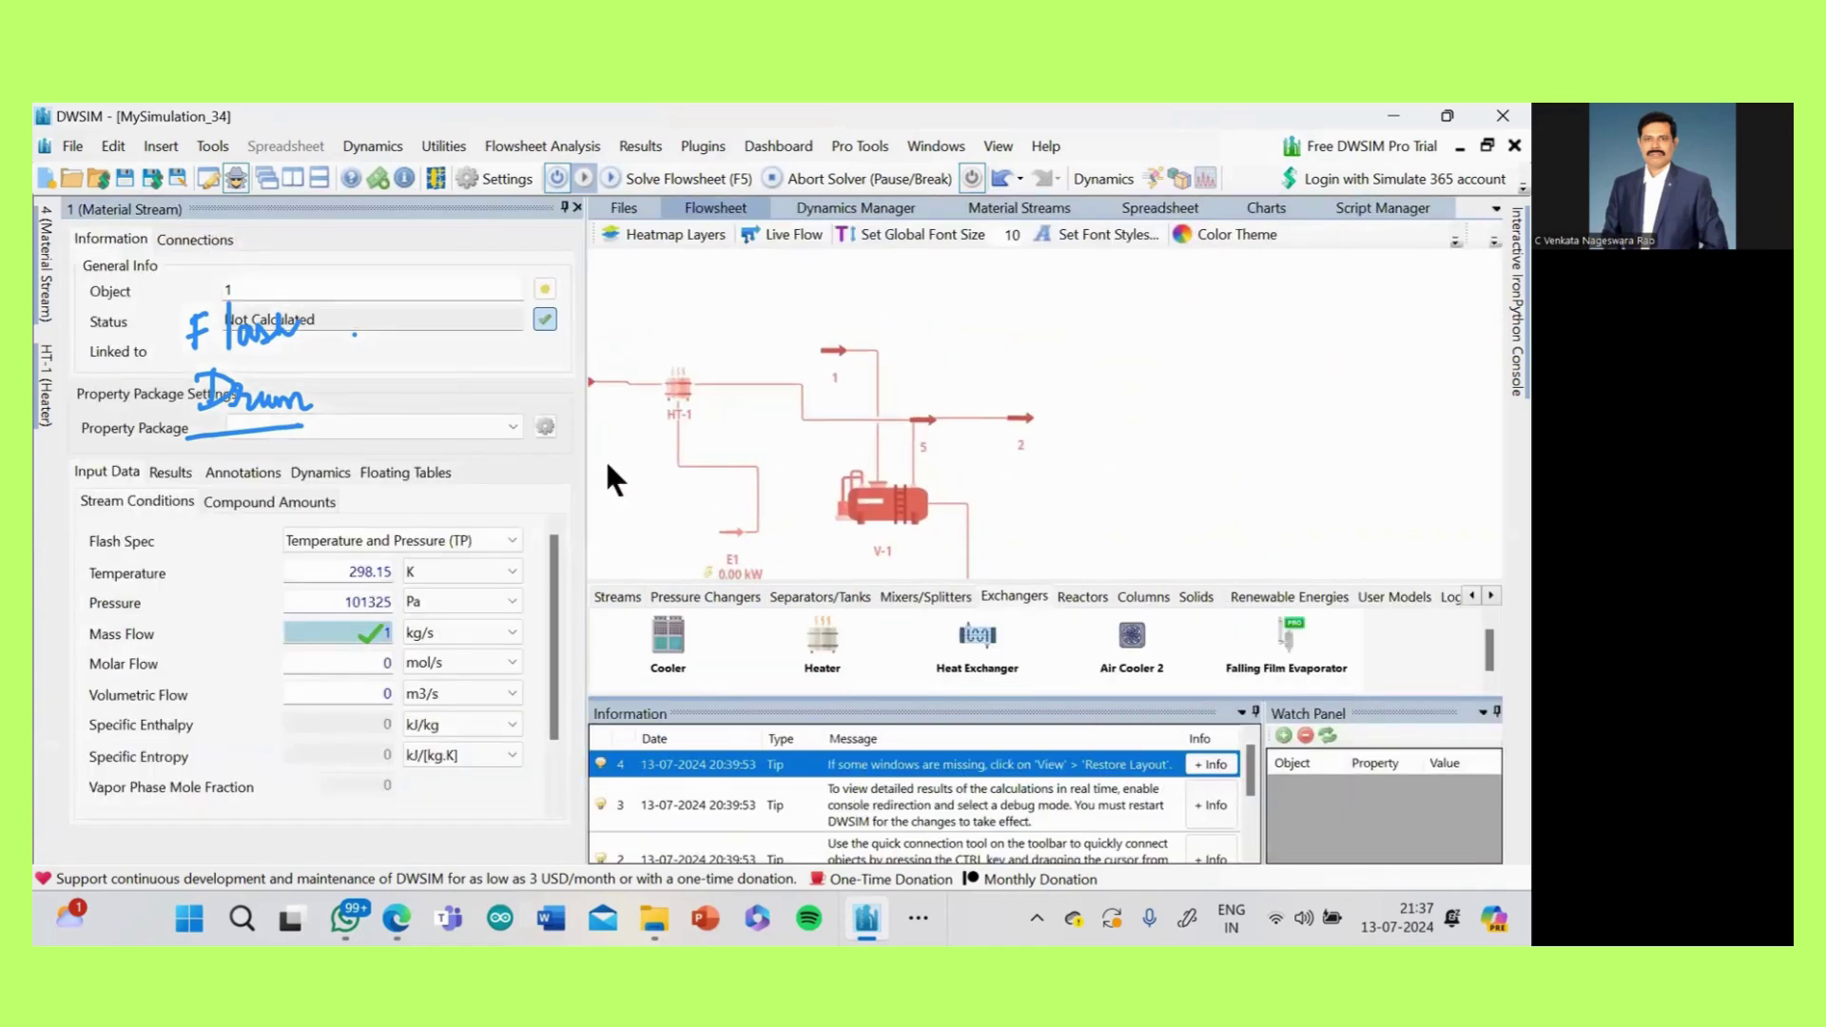
{"action": "left_click_drag", "start_coordinate": [923, 420], "coordinate": [831, 403]}
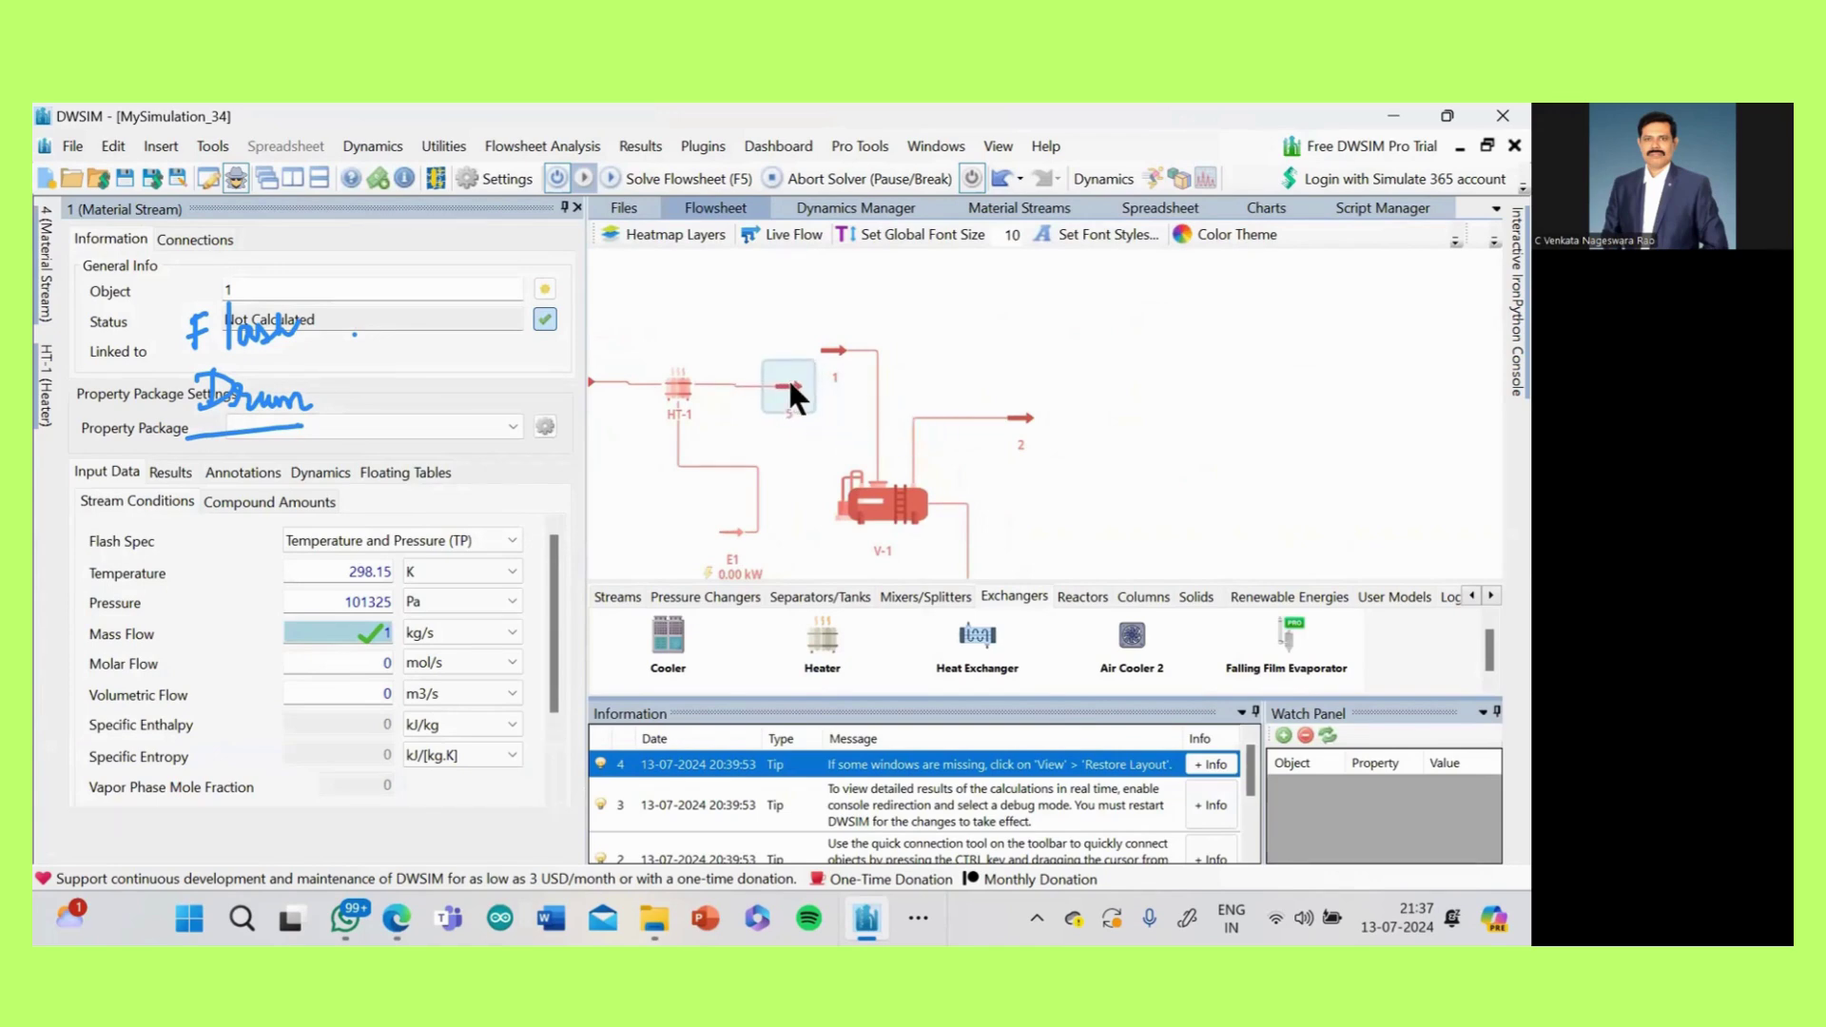
{"action": "double_click", "coordinate": [788, 381]}
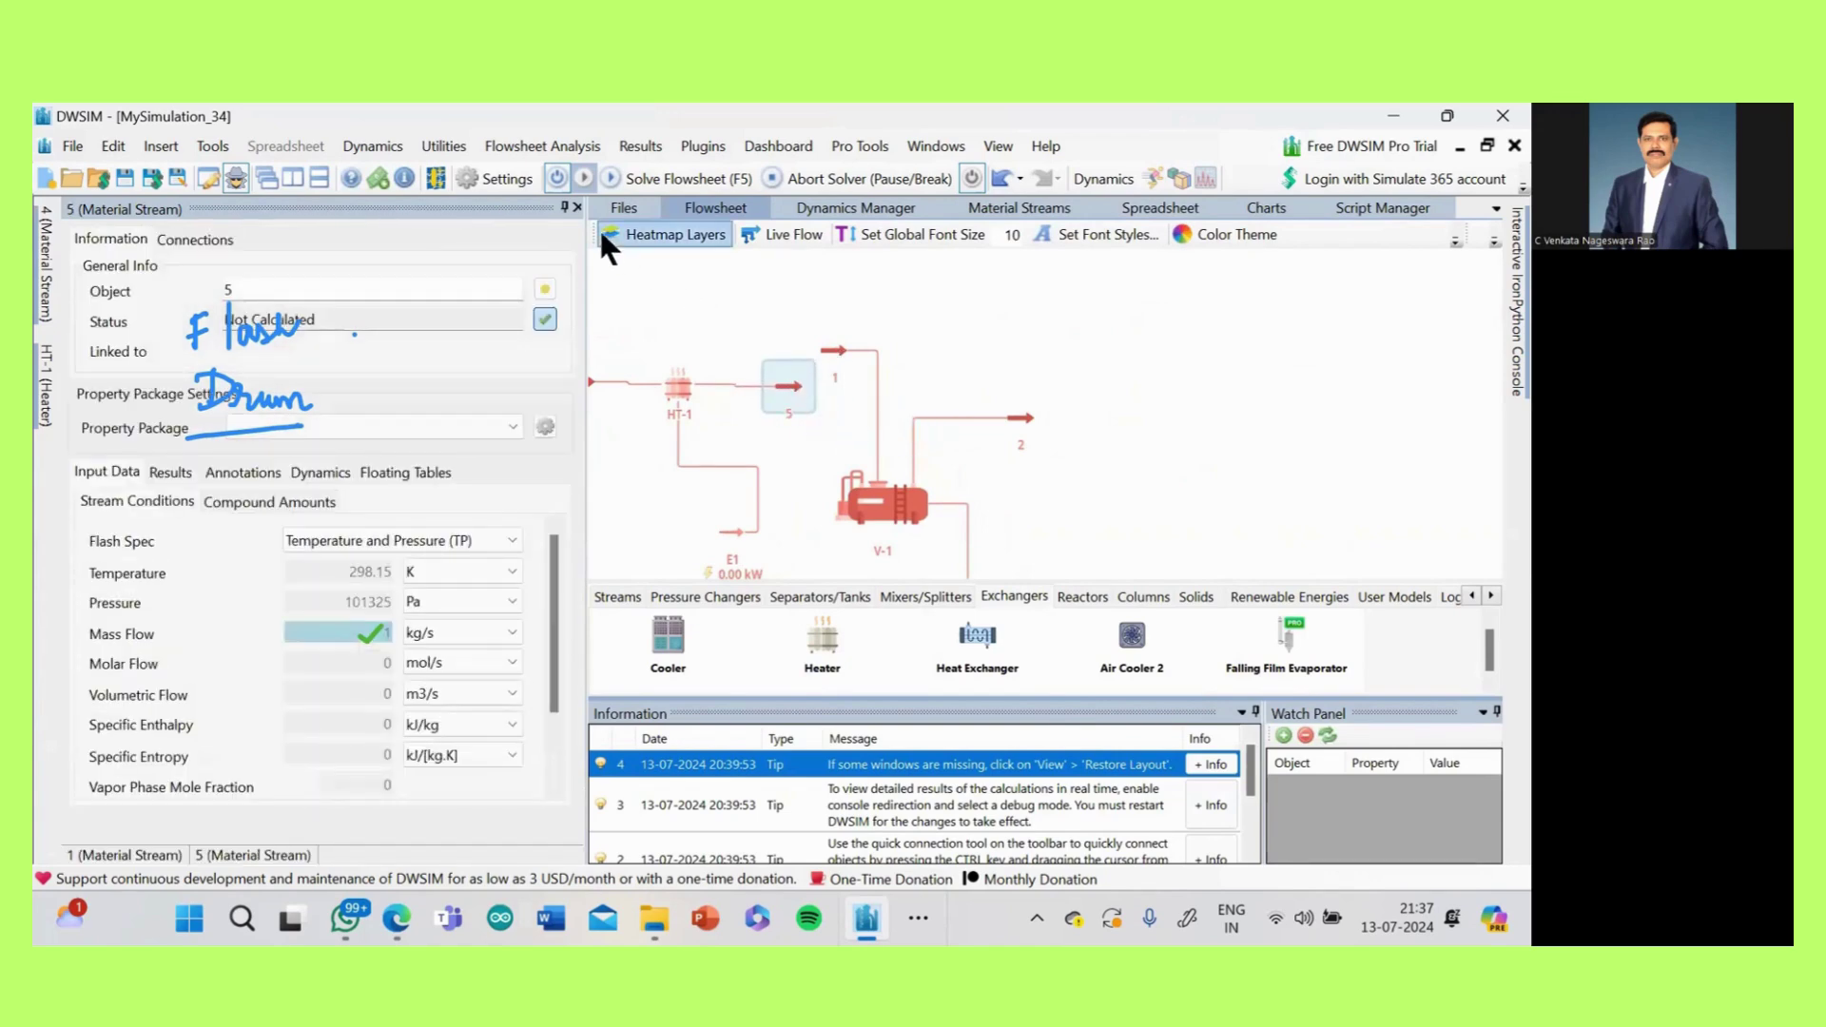
{"action": "left_click", "coordinate": [577, 207]}
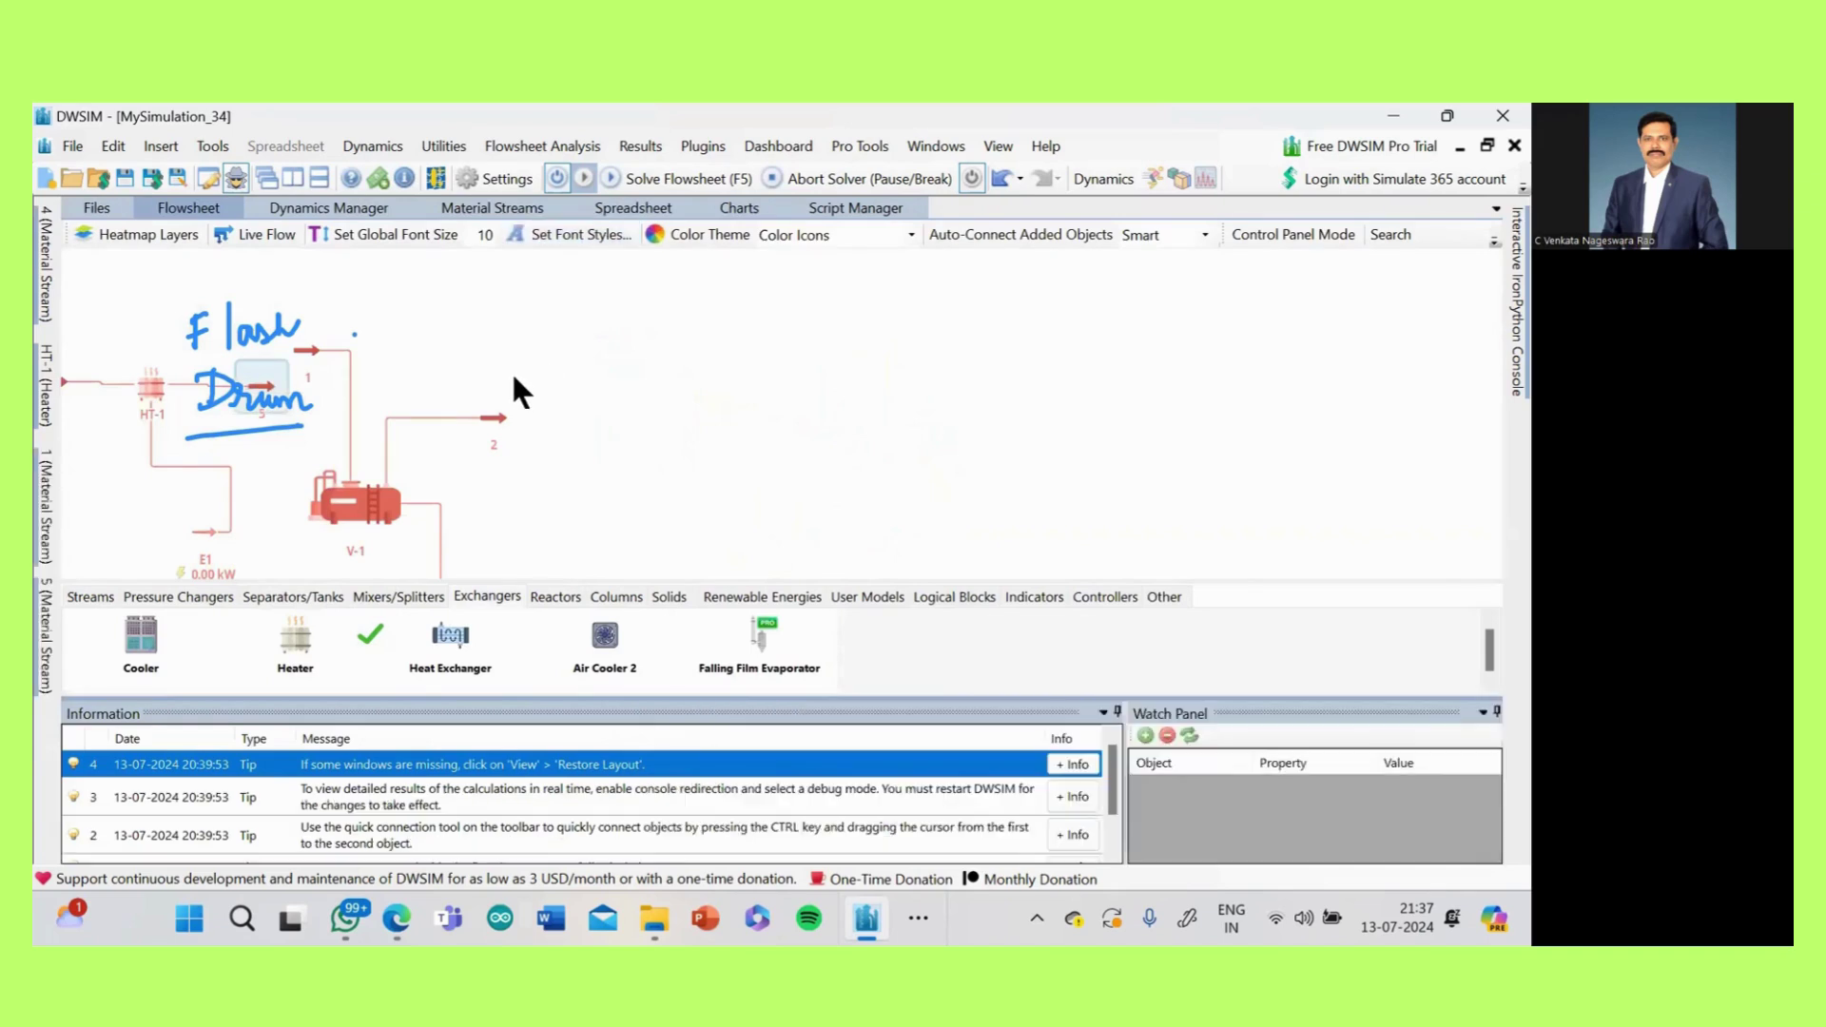
- Delete material stream 1 from the inlet of separator V-1 and confirm the deletion
{"action": "mouse_move", "coordinate": [511, 371]}
{"action": "left_mouse_down"}
{"action": "mouse_move", "coordinate": [808, 397]}
{"action": "mouse_move", "coordinate": [915, 354]}
{"action": "left_mouse_up"}
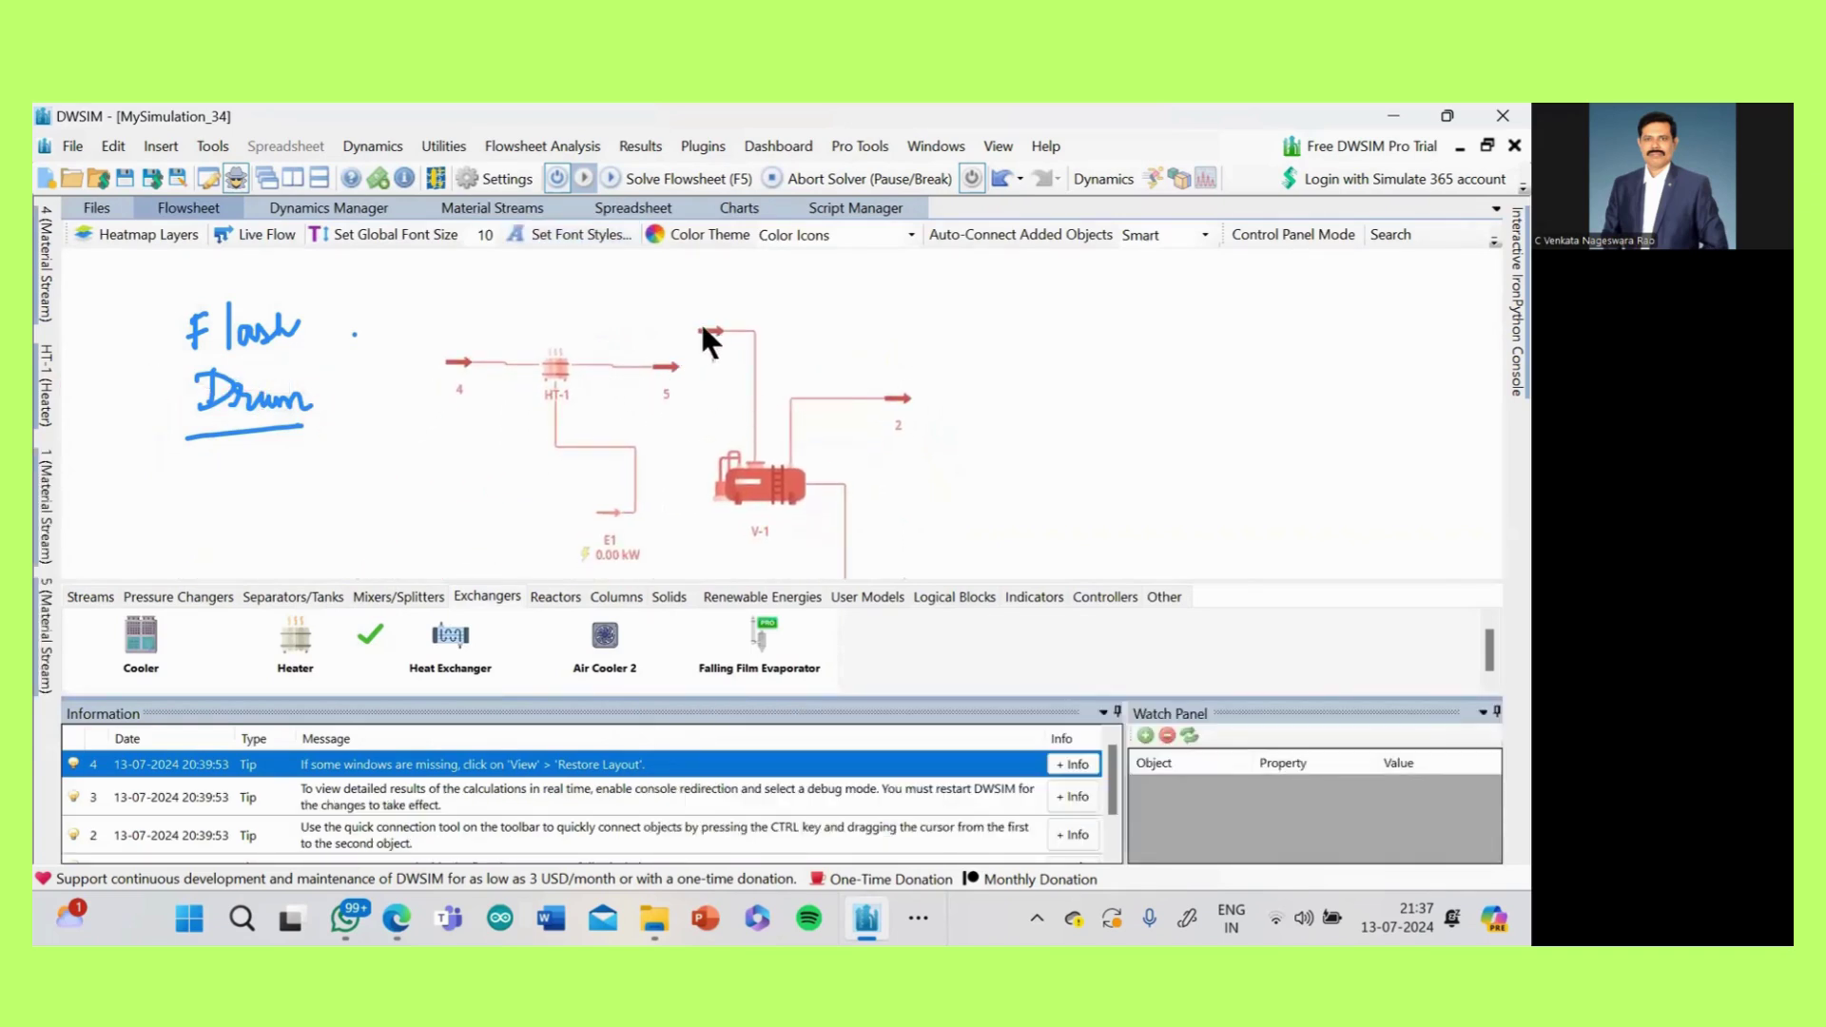
{"action": "key", "text": "Delete"}
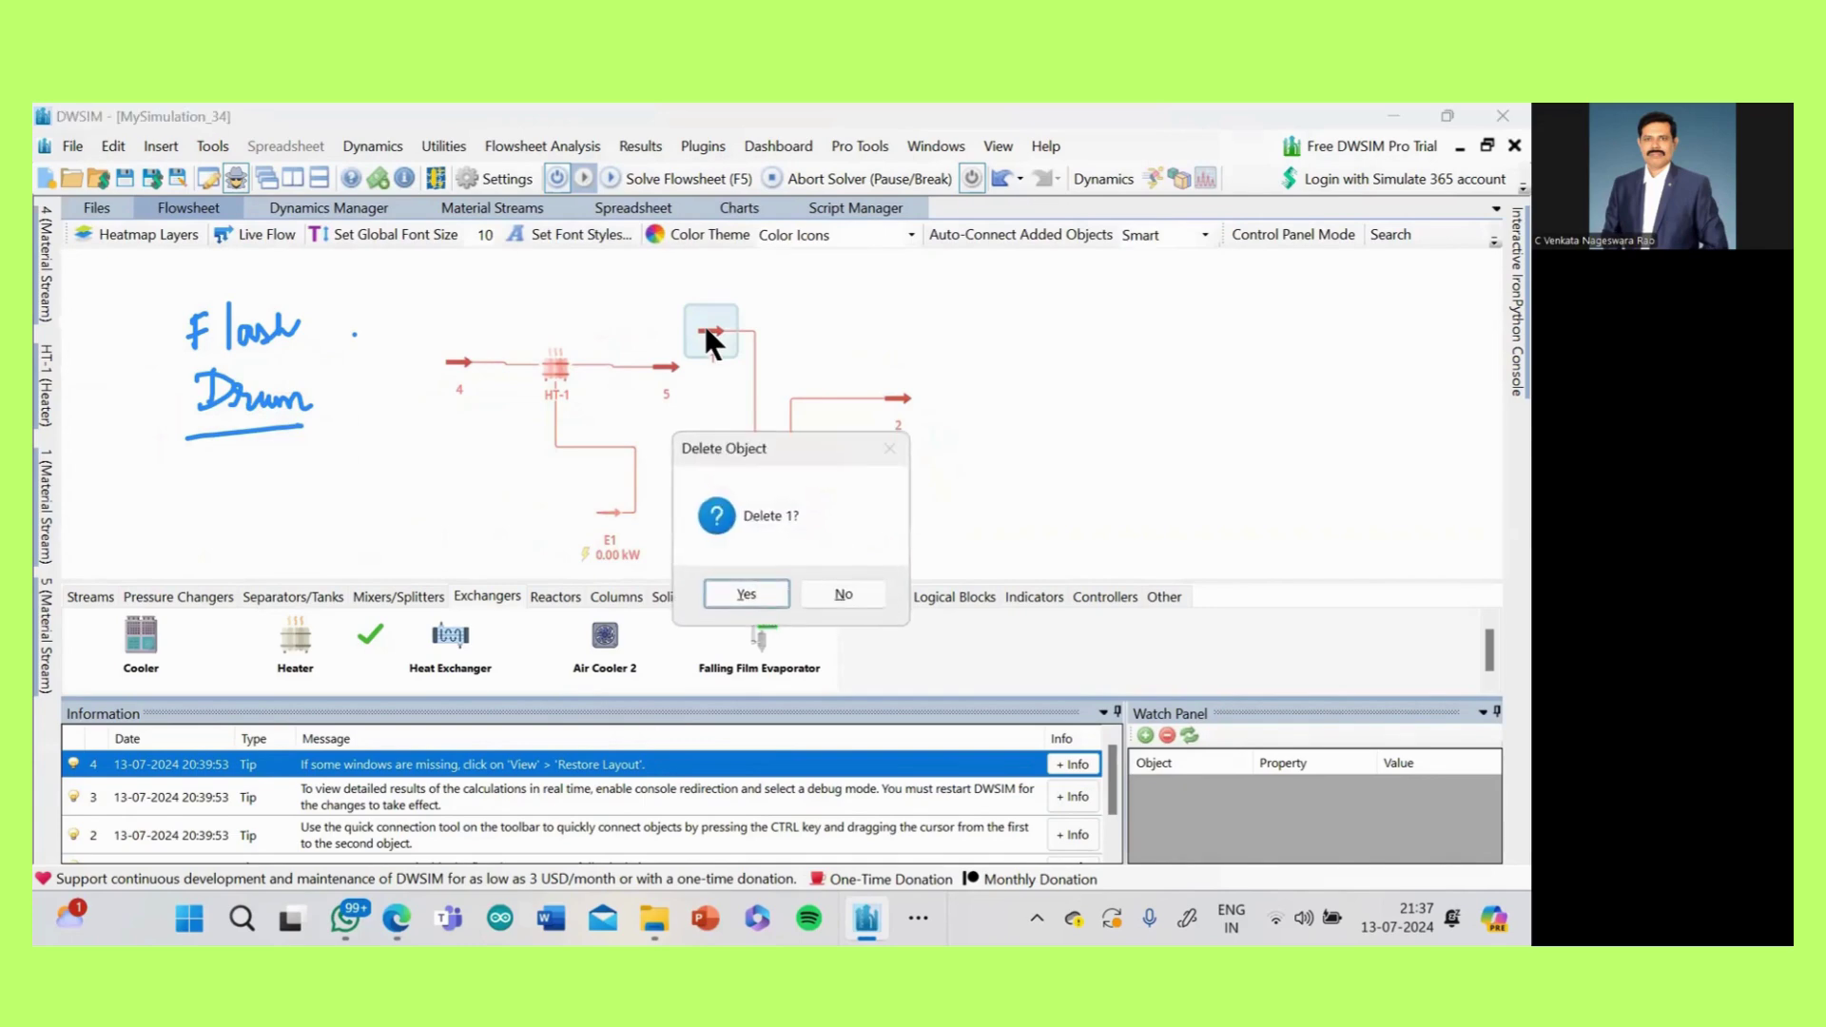
{"action": "left_click", "coordinate": [739, 592]}
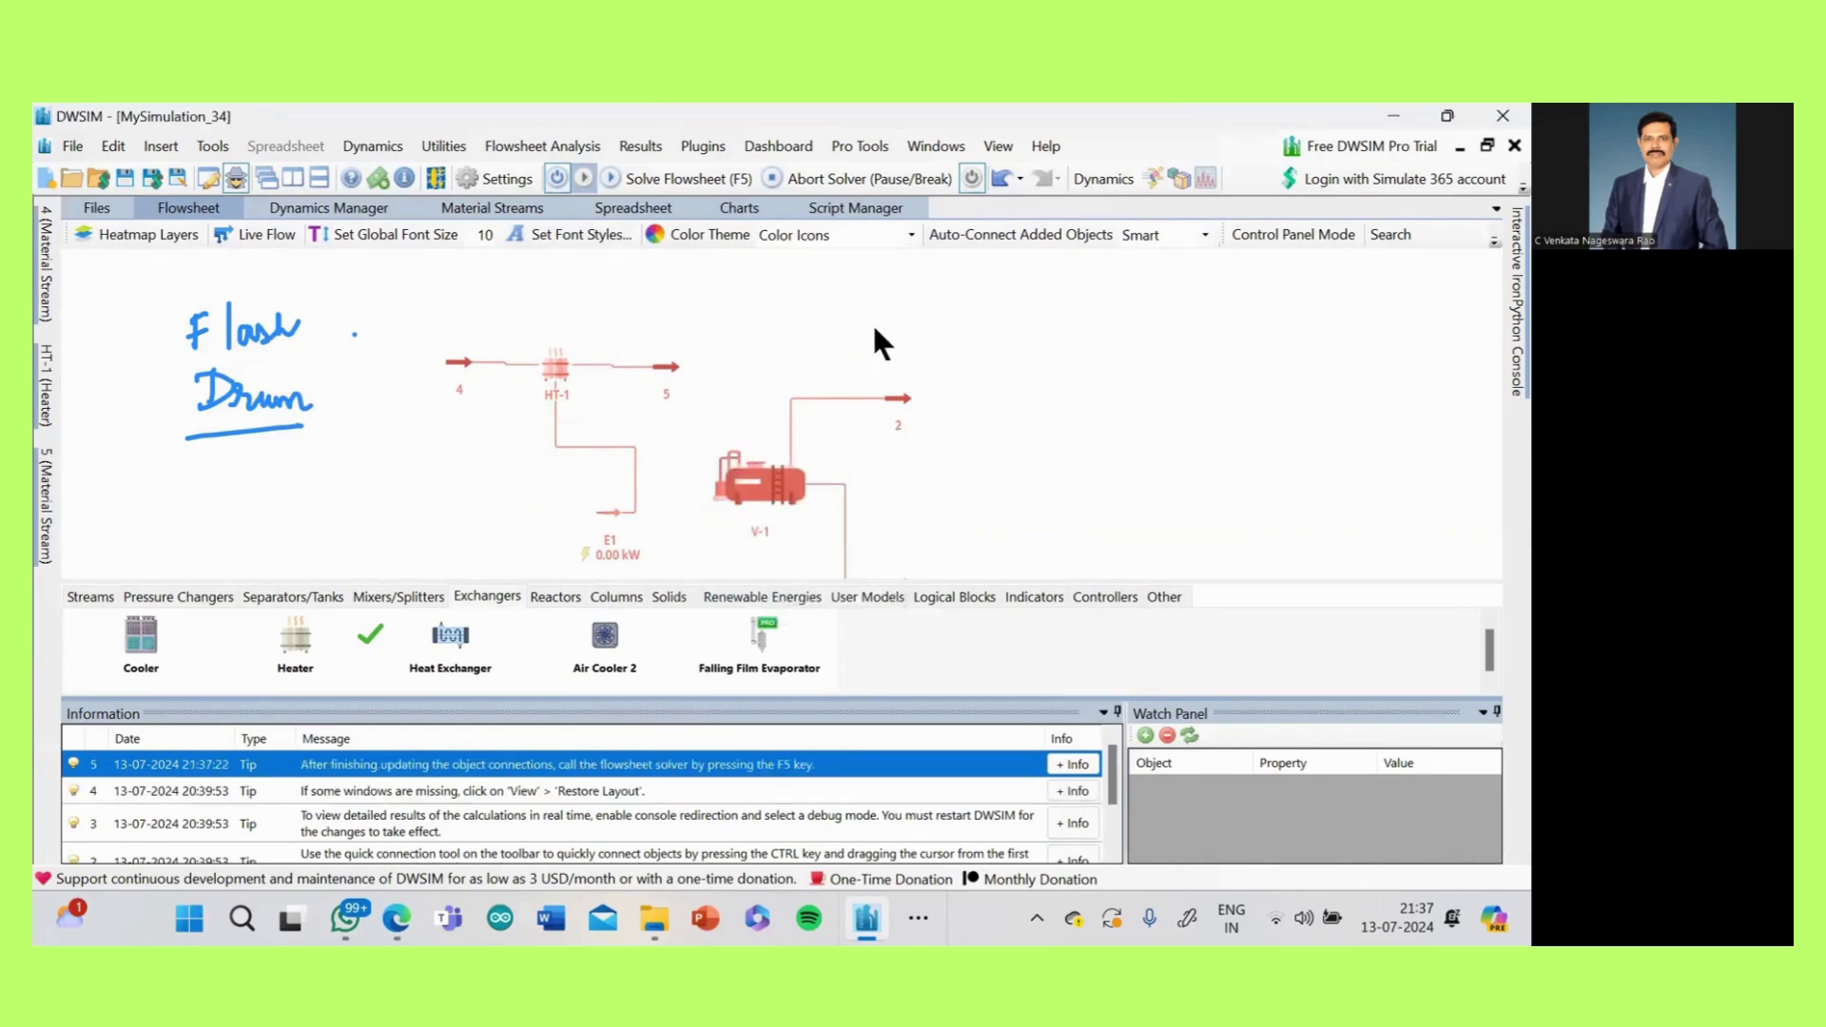
- Move energy stream E1 to just below and left of heater HT-1, leaving its editor collapsed
{"action": "left_click_drag", "start_coordinate": [605, 513], "coordinate": [508, 443]}
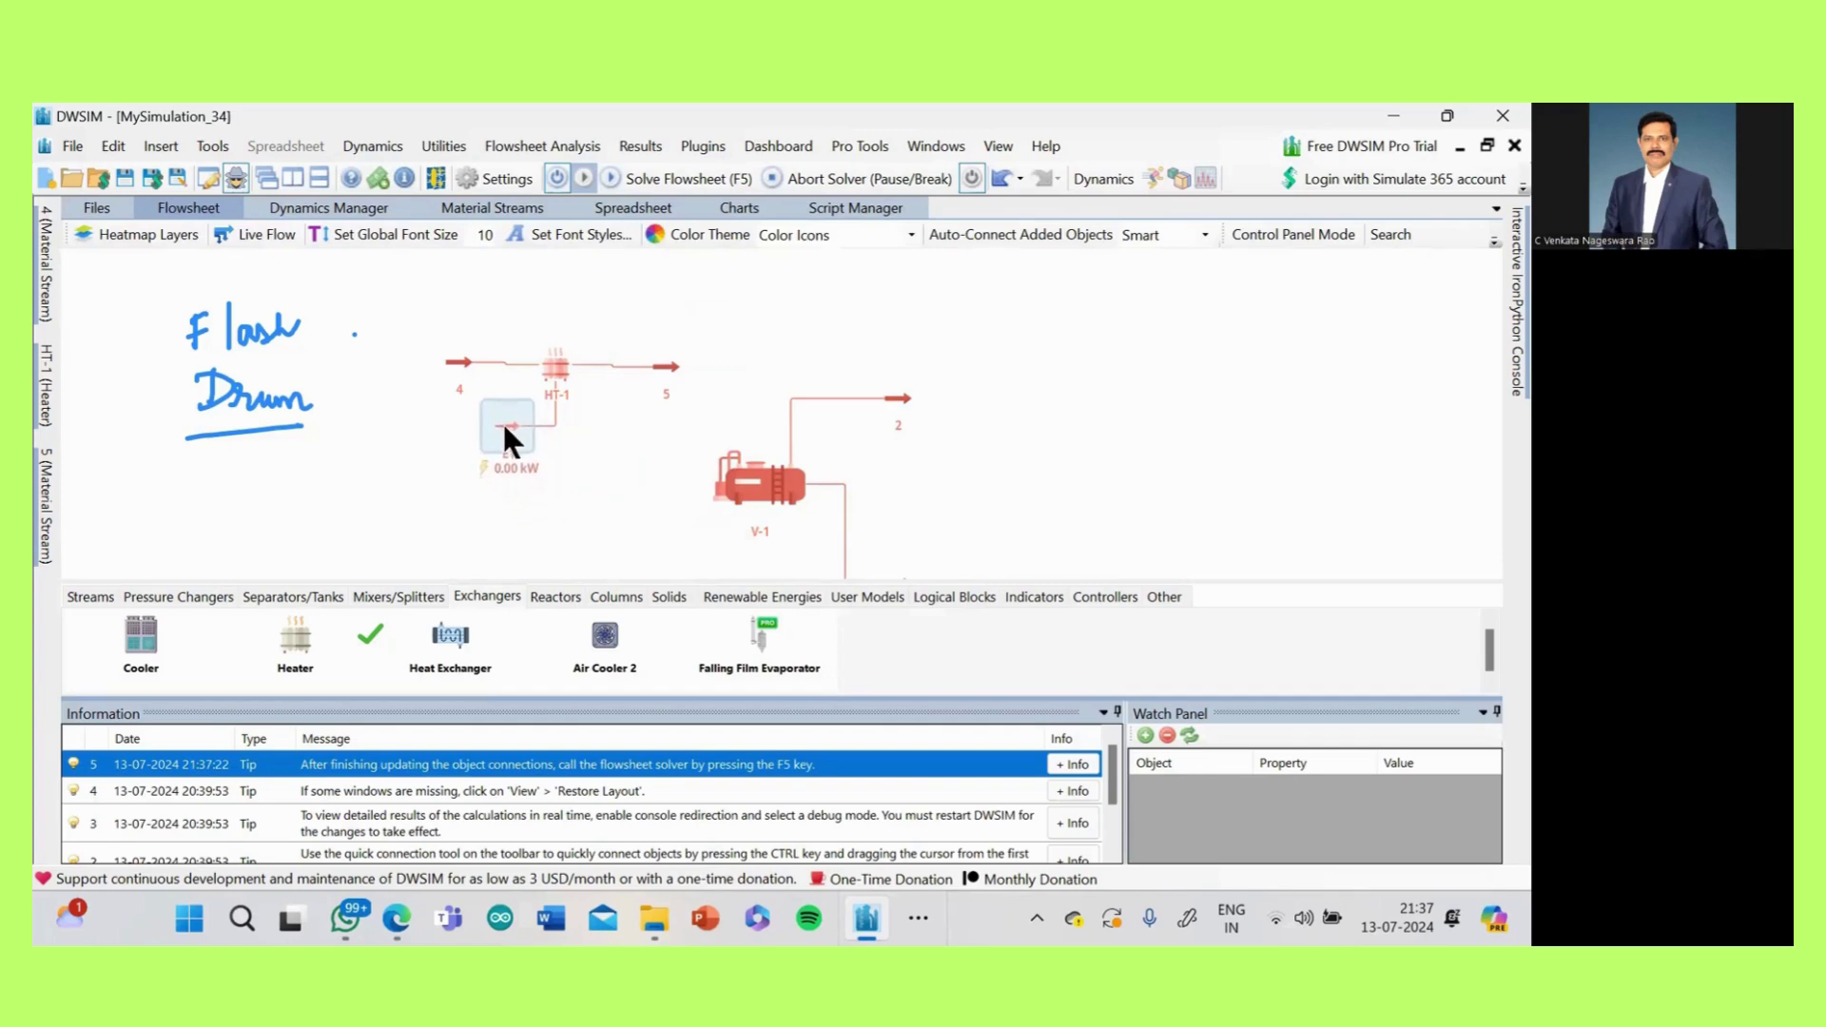
{"action": "double_click", "coordinate": [507, 439]}
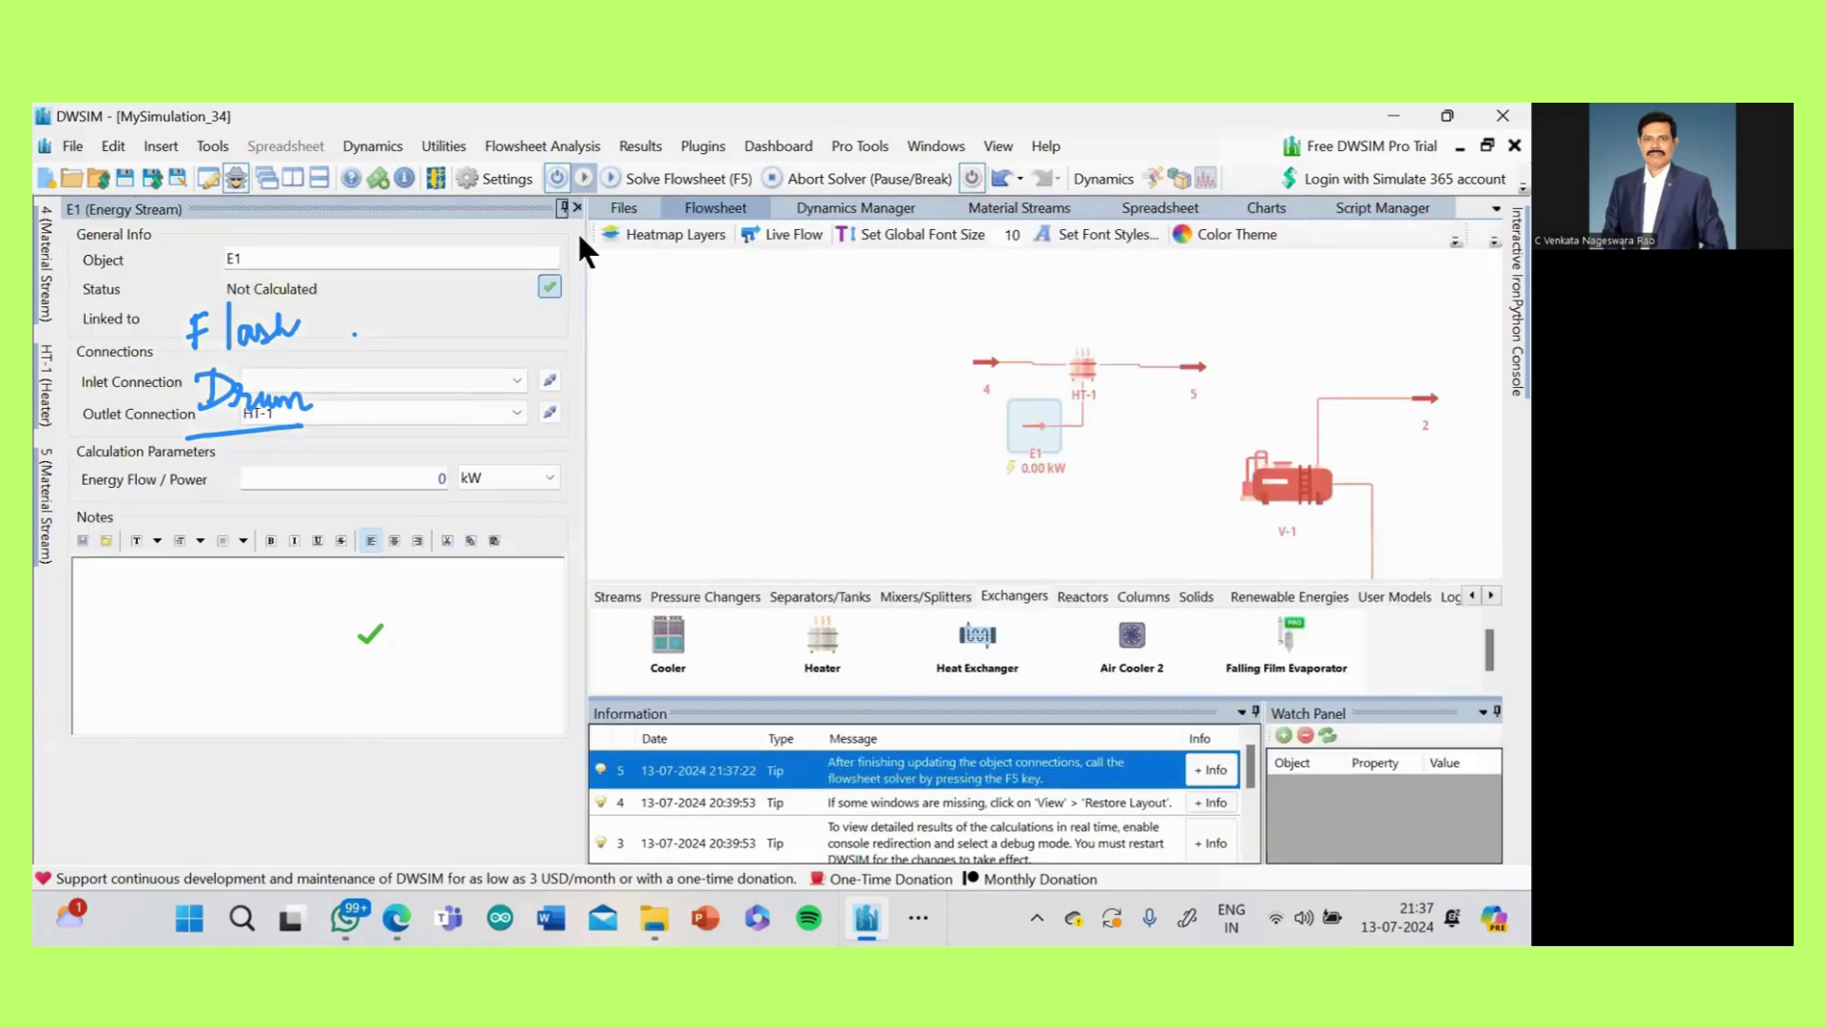
{"action": "left_click", "coordinate": [565, 207]}
{"action": "left_click_drag", "start_coordinate": [378, 453], "coordinate": [433, 414]}
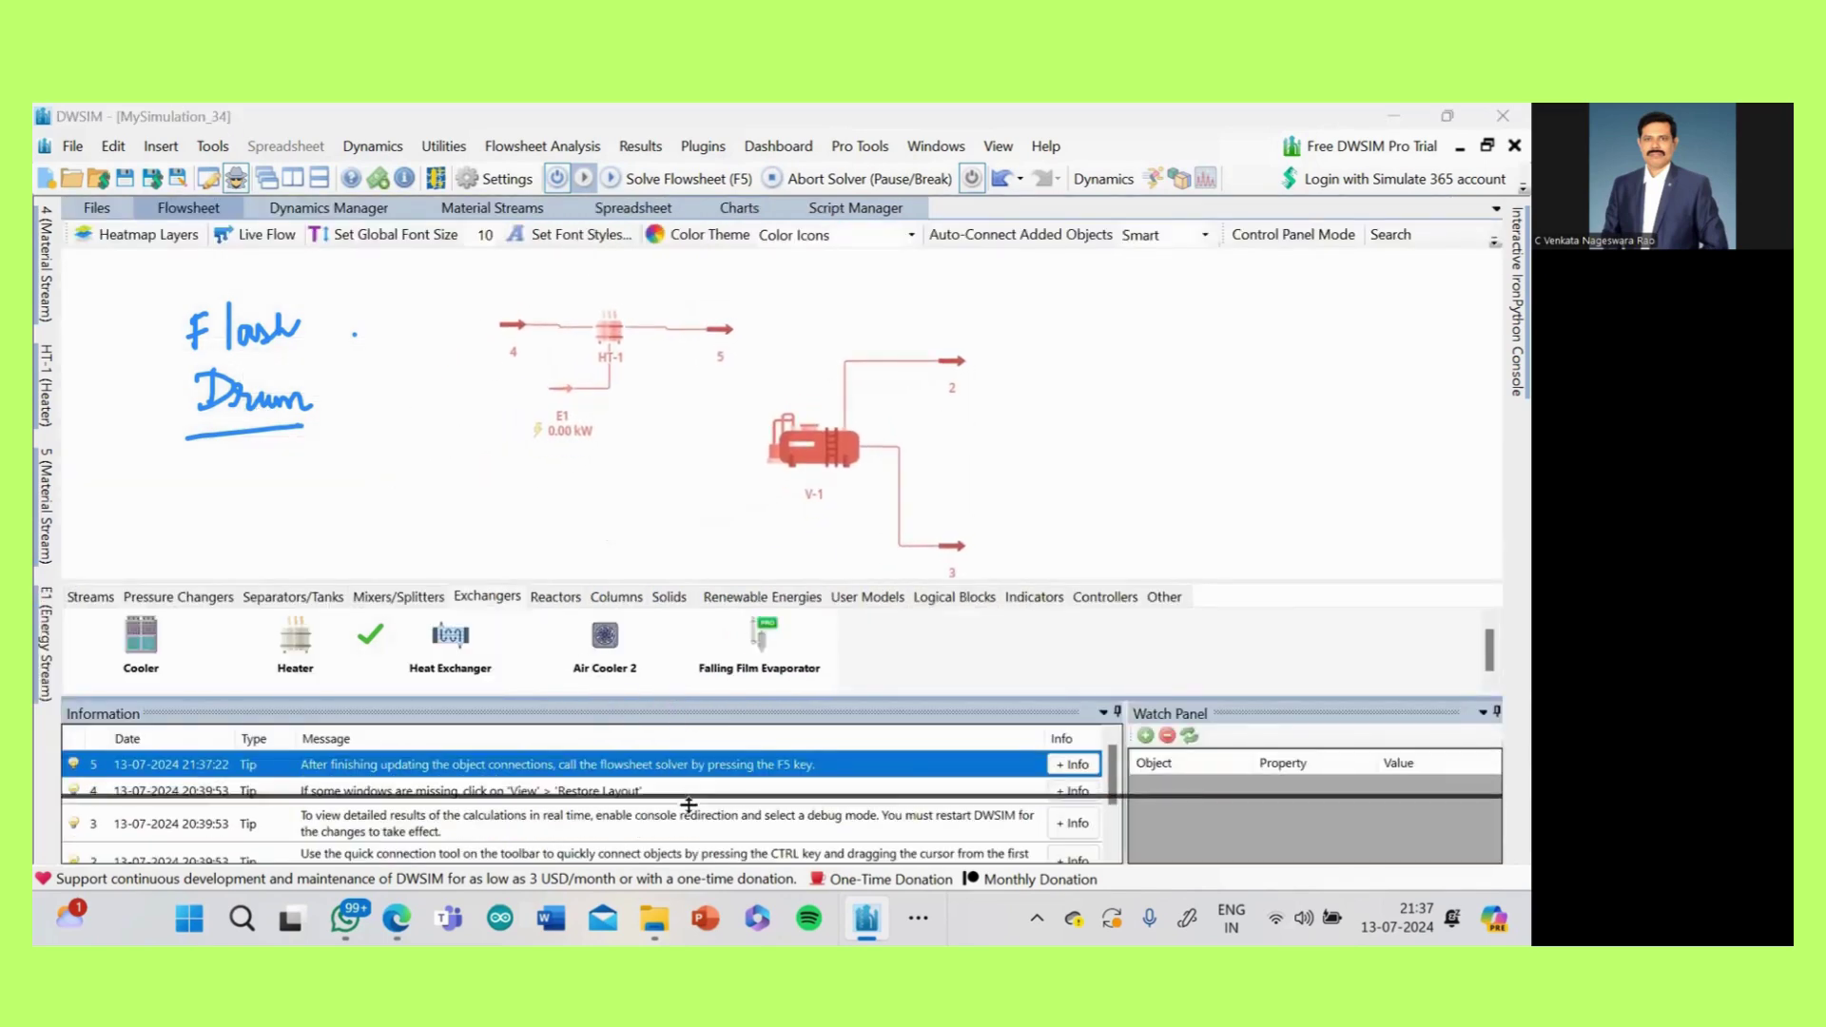
- Enlarge the flowsheet area and add a Valve fed by stream 5, placing it just left of separator V-1
{"action": "left_click_drag", "start_coordinate": [669, 697], "coordinate": [669, 830]}
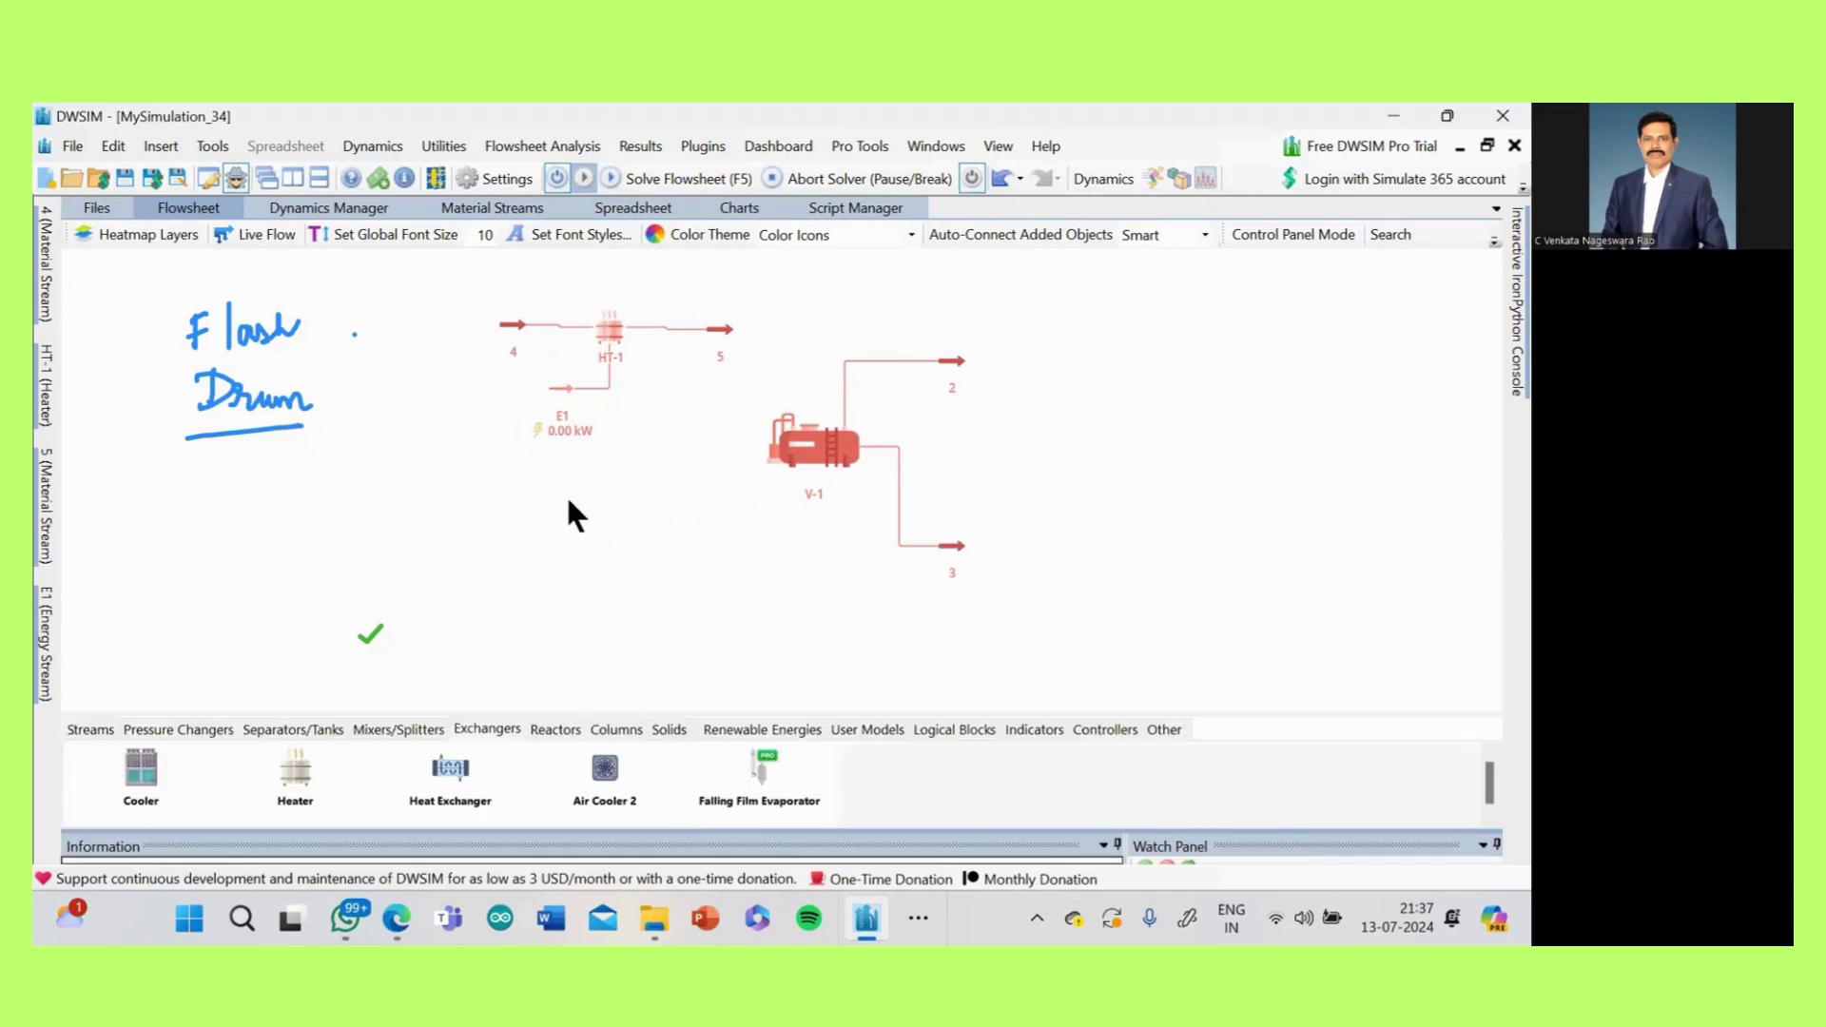
{"action": "left_click", "coordinate": [179, 729]}
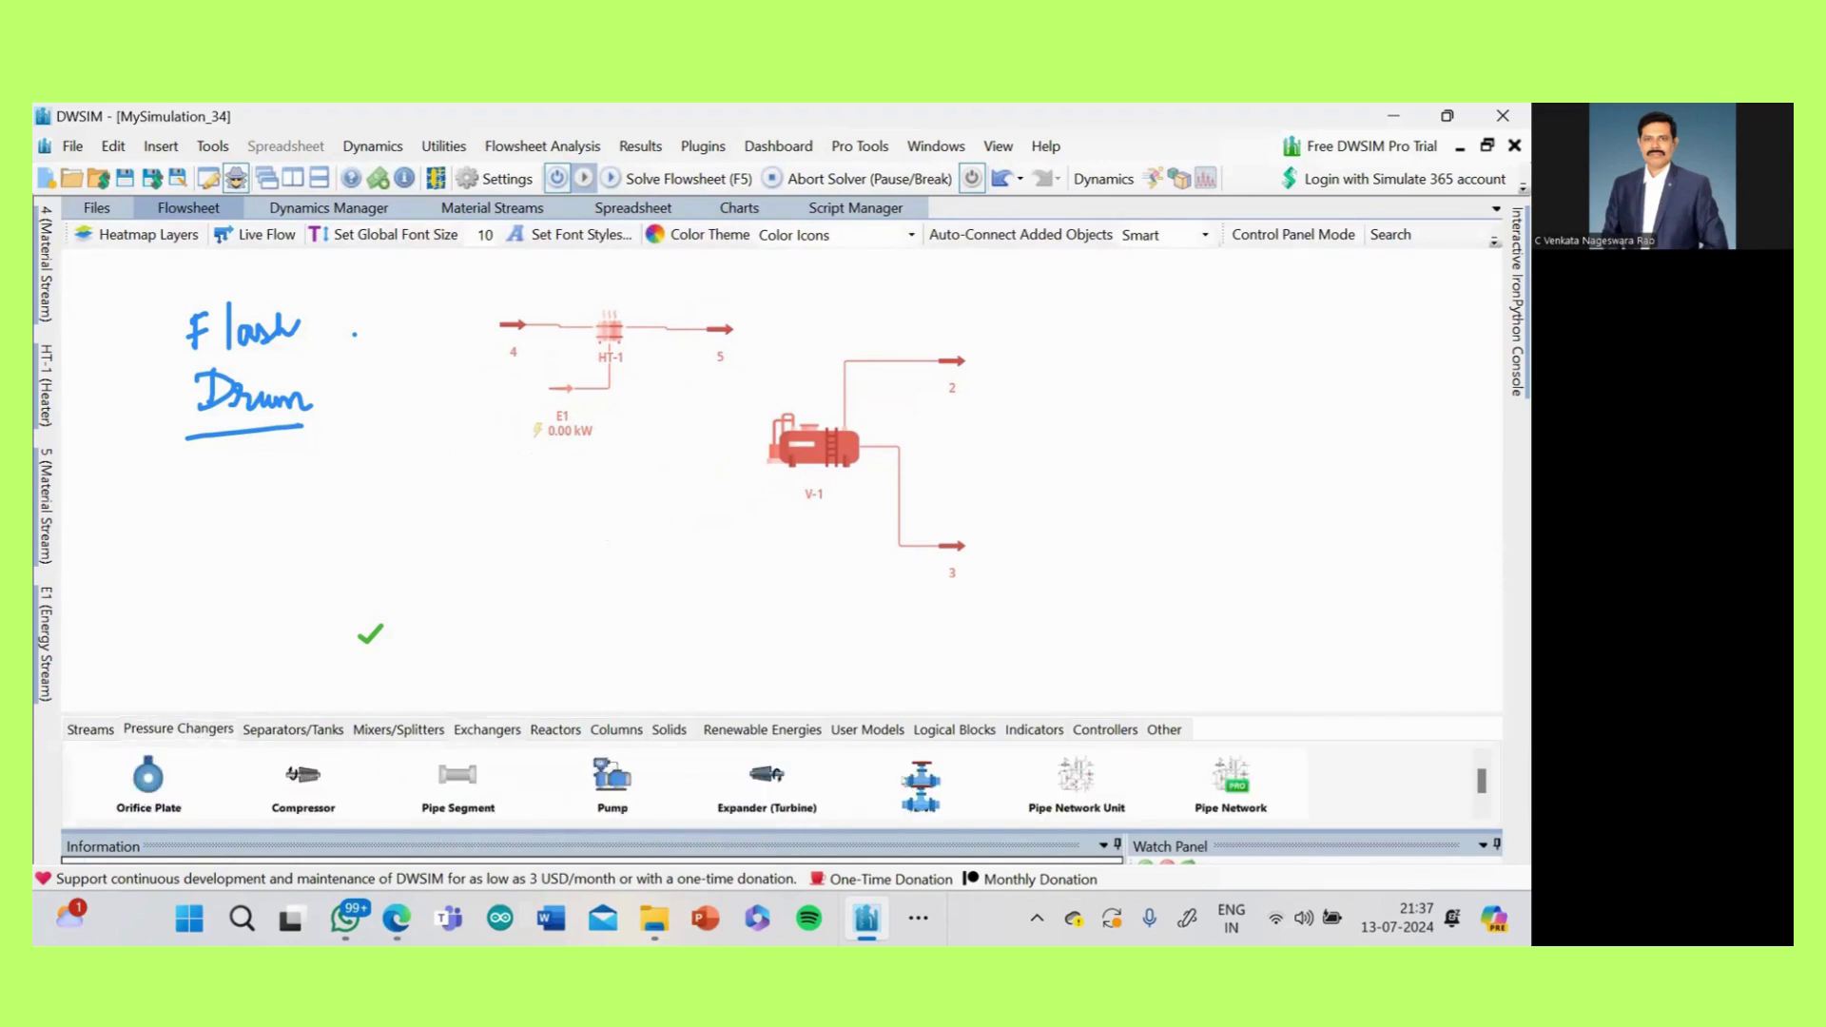
{"action": "left_click_drag", "start_coordinate": [920, 786], "coordinate": [748, 312]}
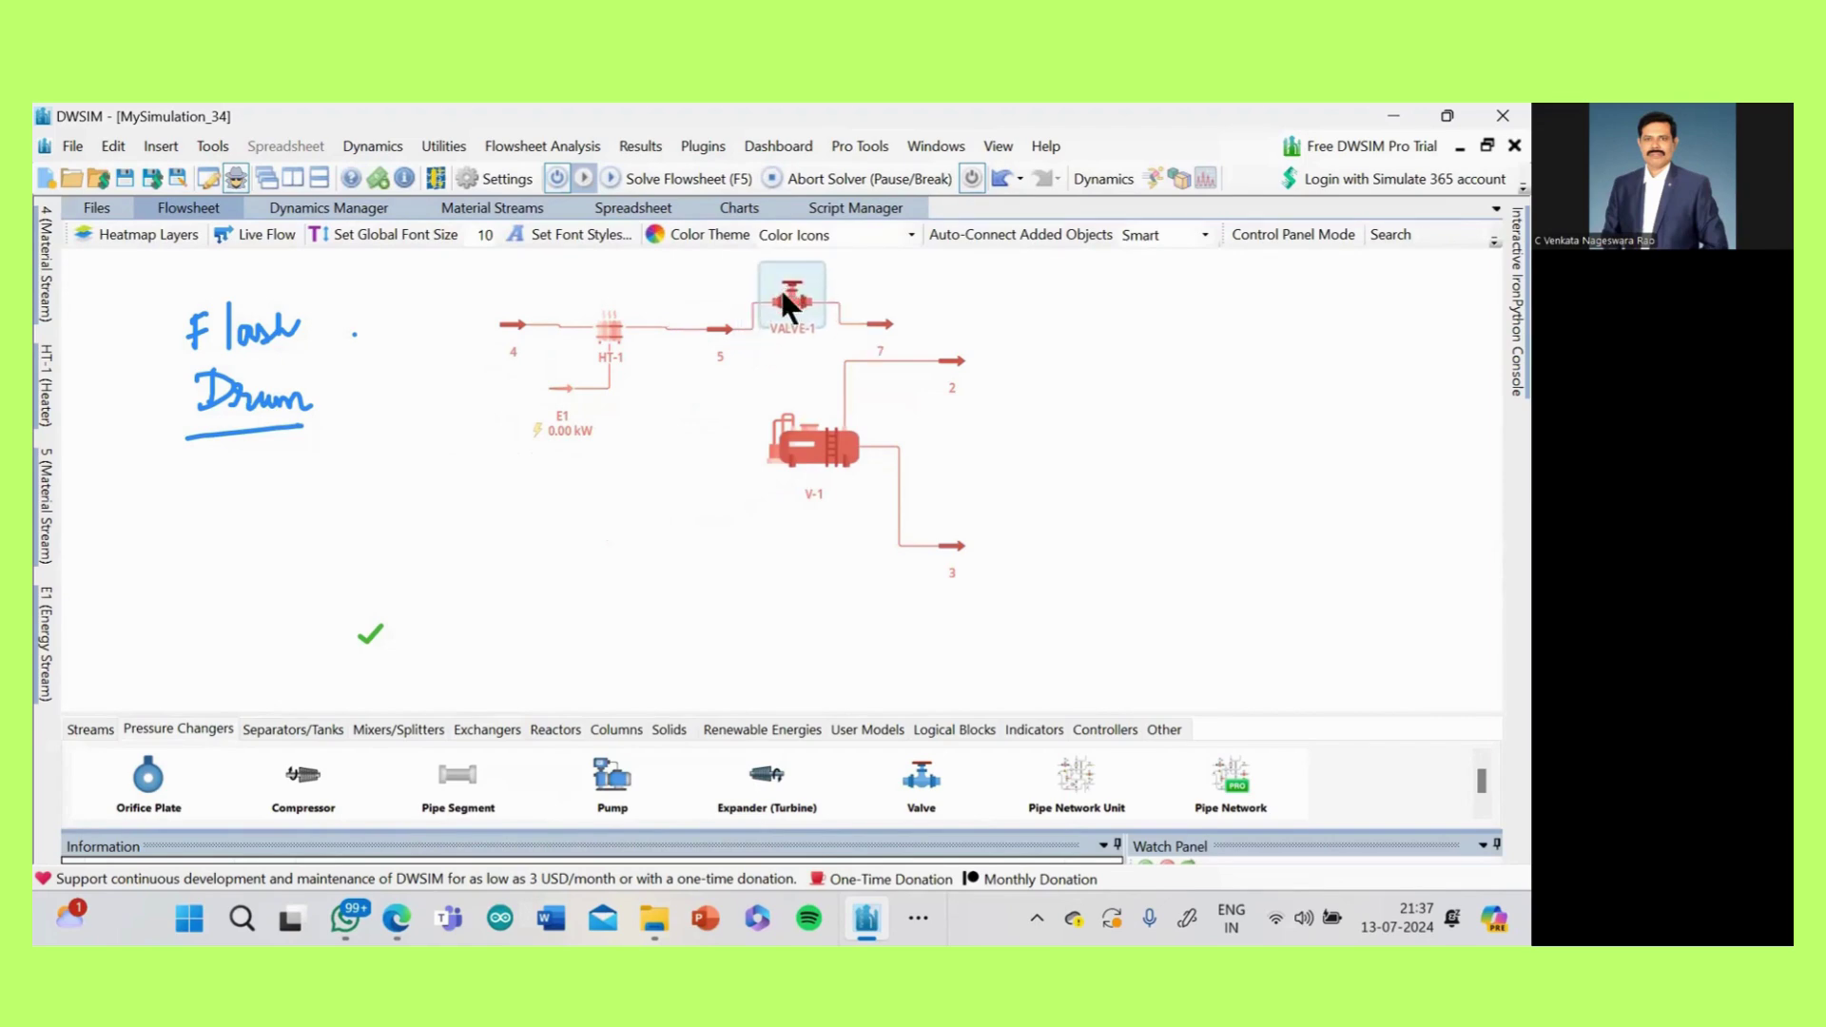
{"action": "left_click_drag", "start_coordinate": [781, 291], "coordinate": [623, 437]}
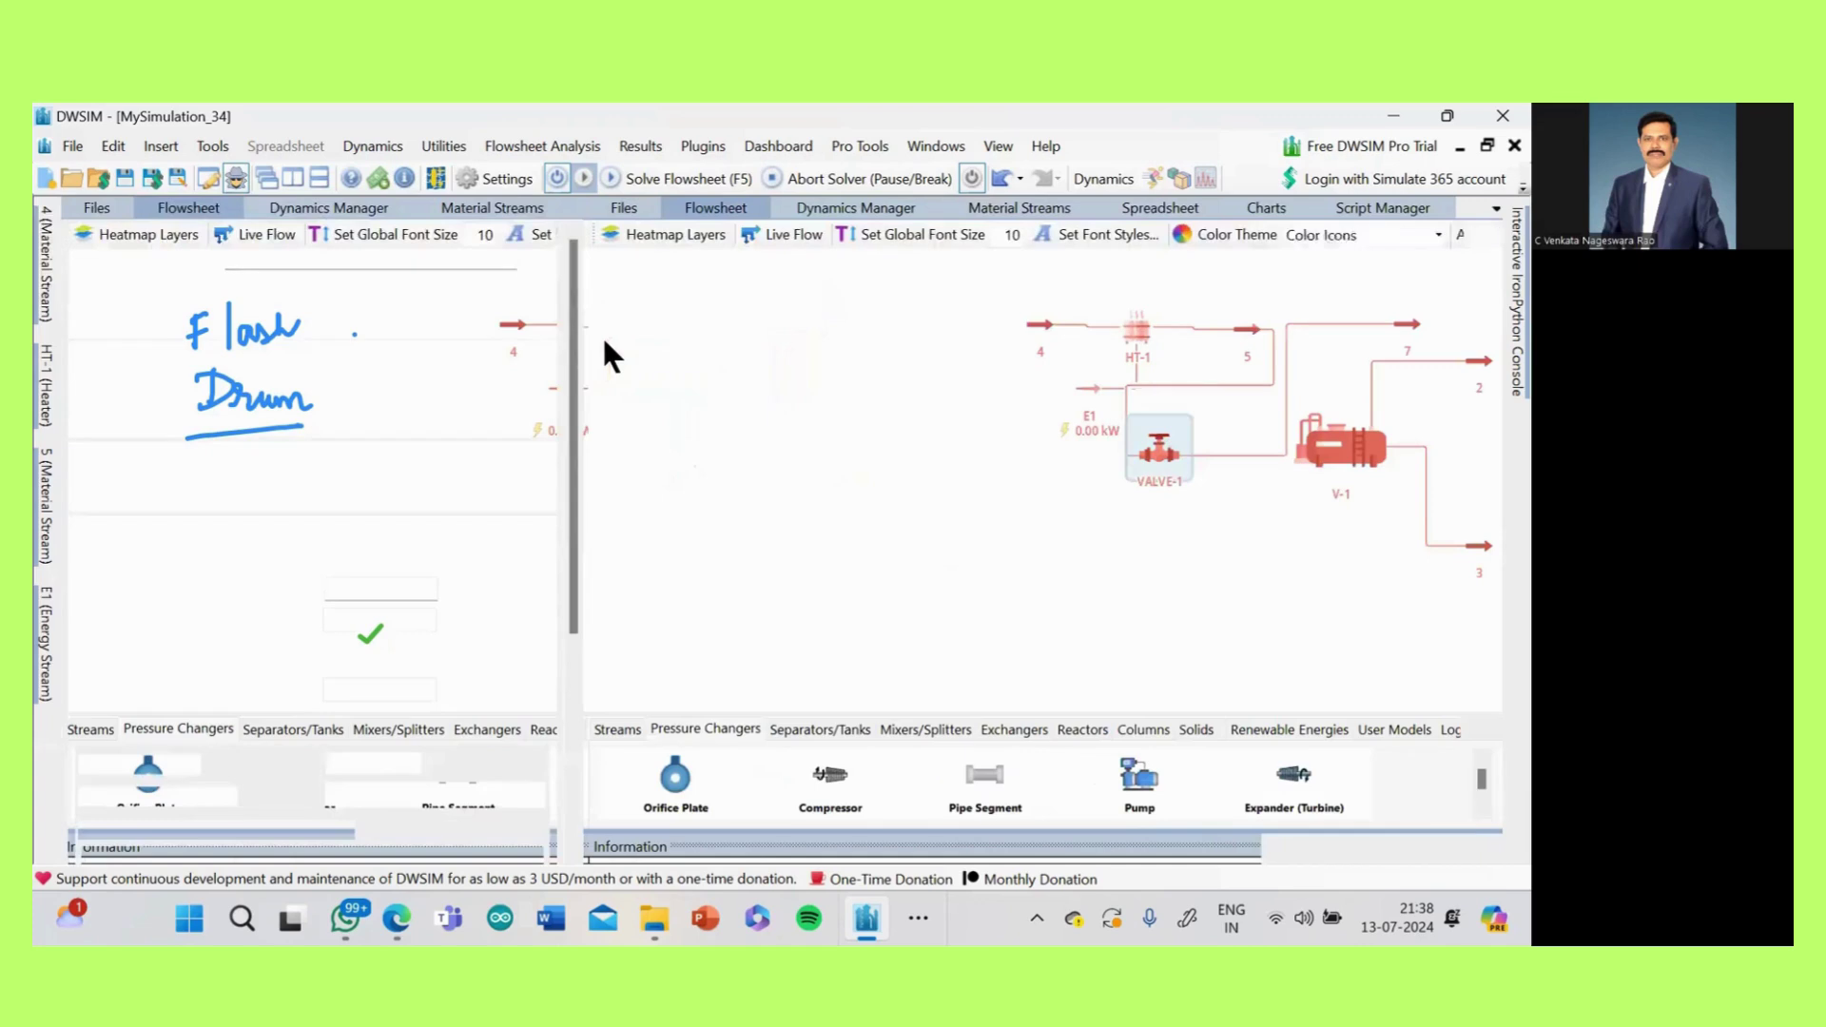
{"action": "left_click_drag", "start_coordinate": [867, 398], "coordinate": [669, 439]}
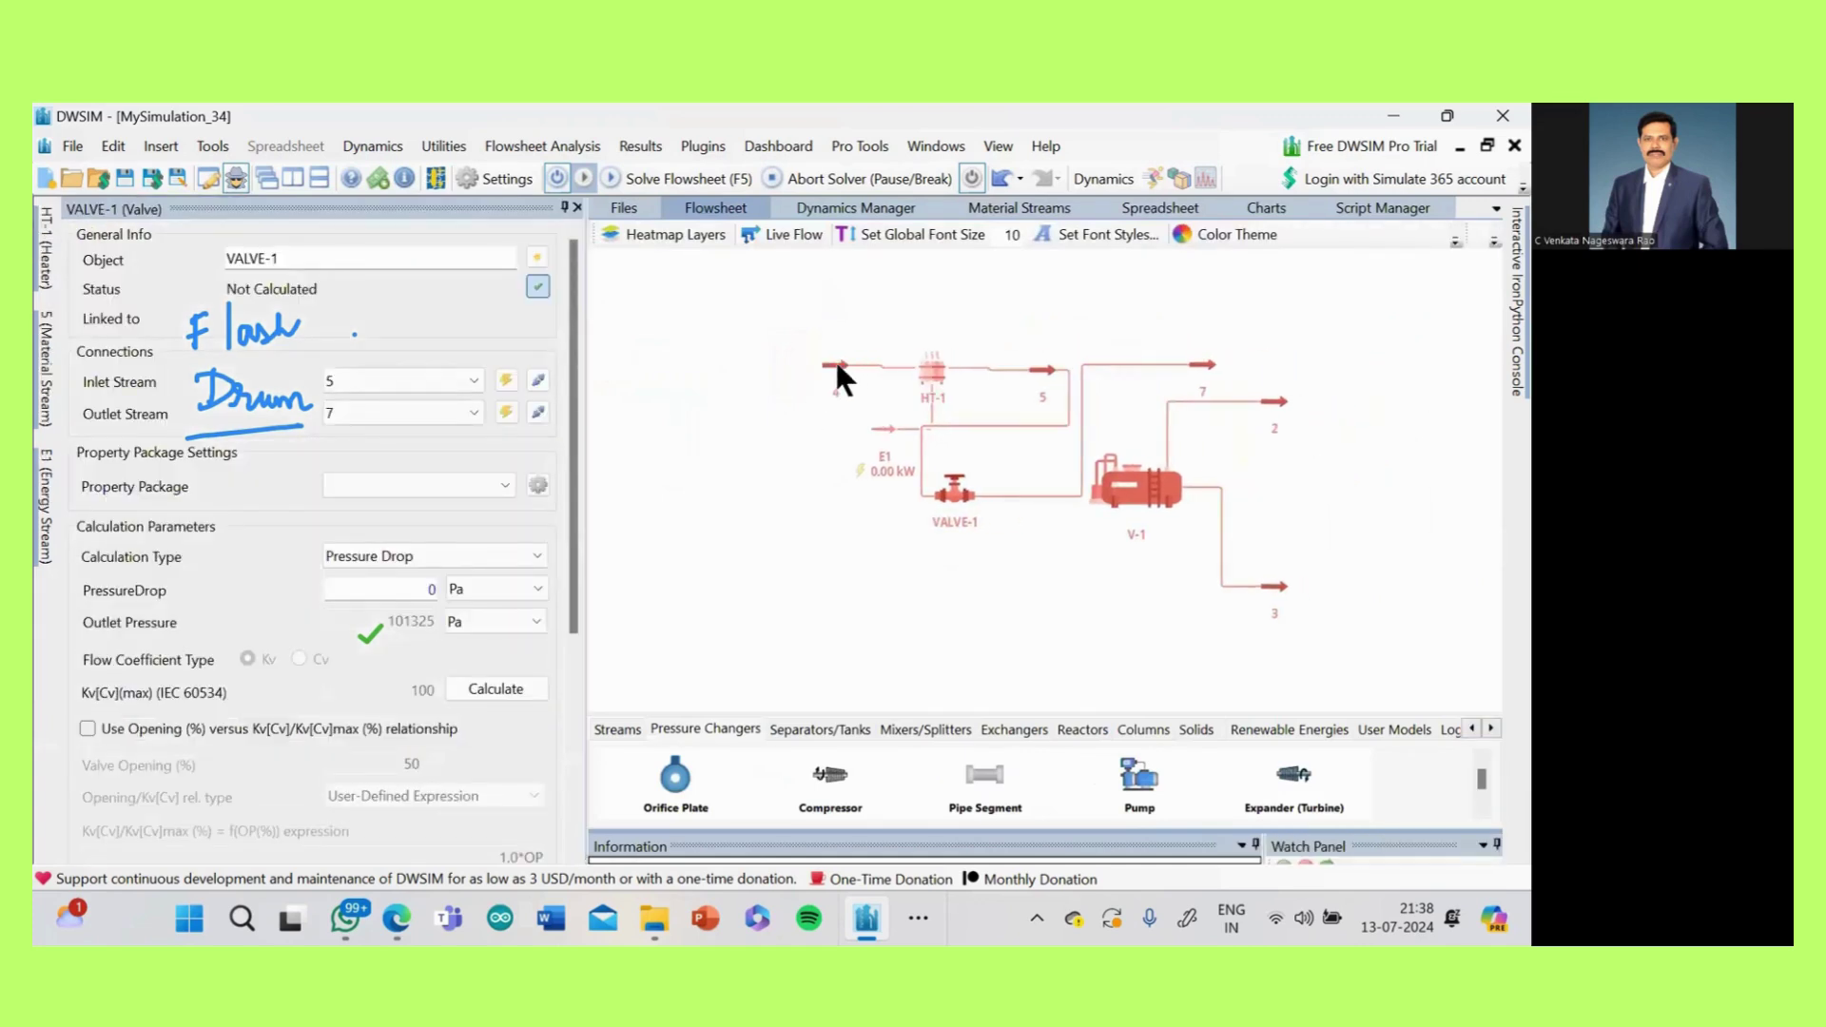
- Shift stream 4 and heater HT-1 to the left of the valve and place energy stream E1 below the heater
{"action": "left_click_drag", "start_coordinate": [836, 365], "coordinate": [677, 352]}
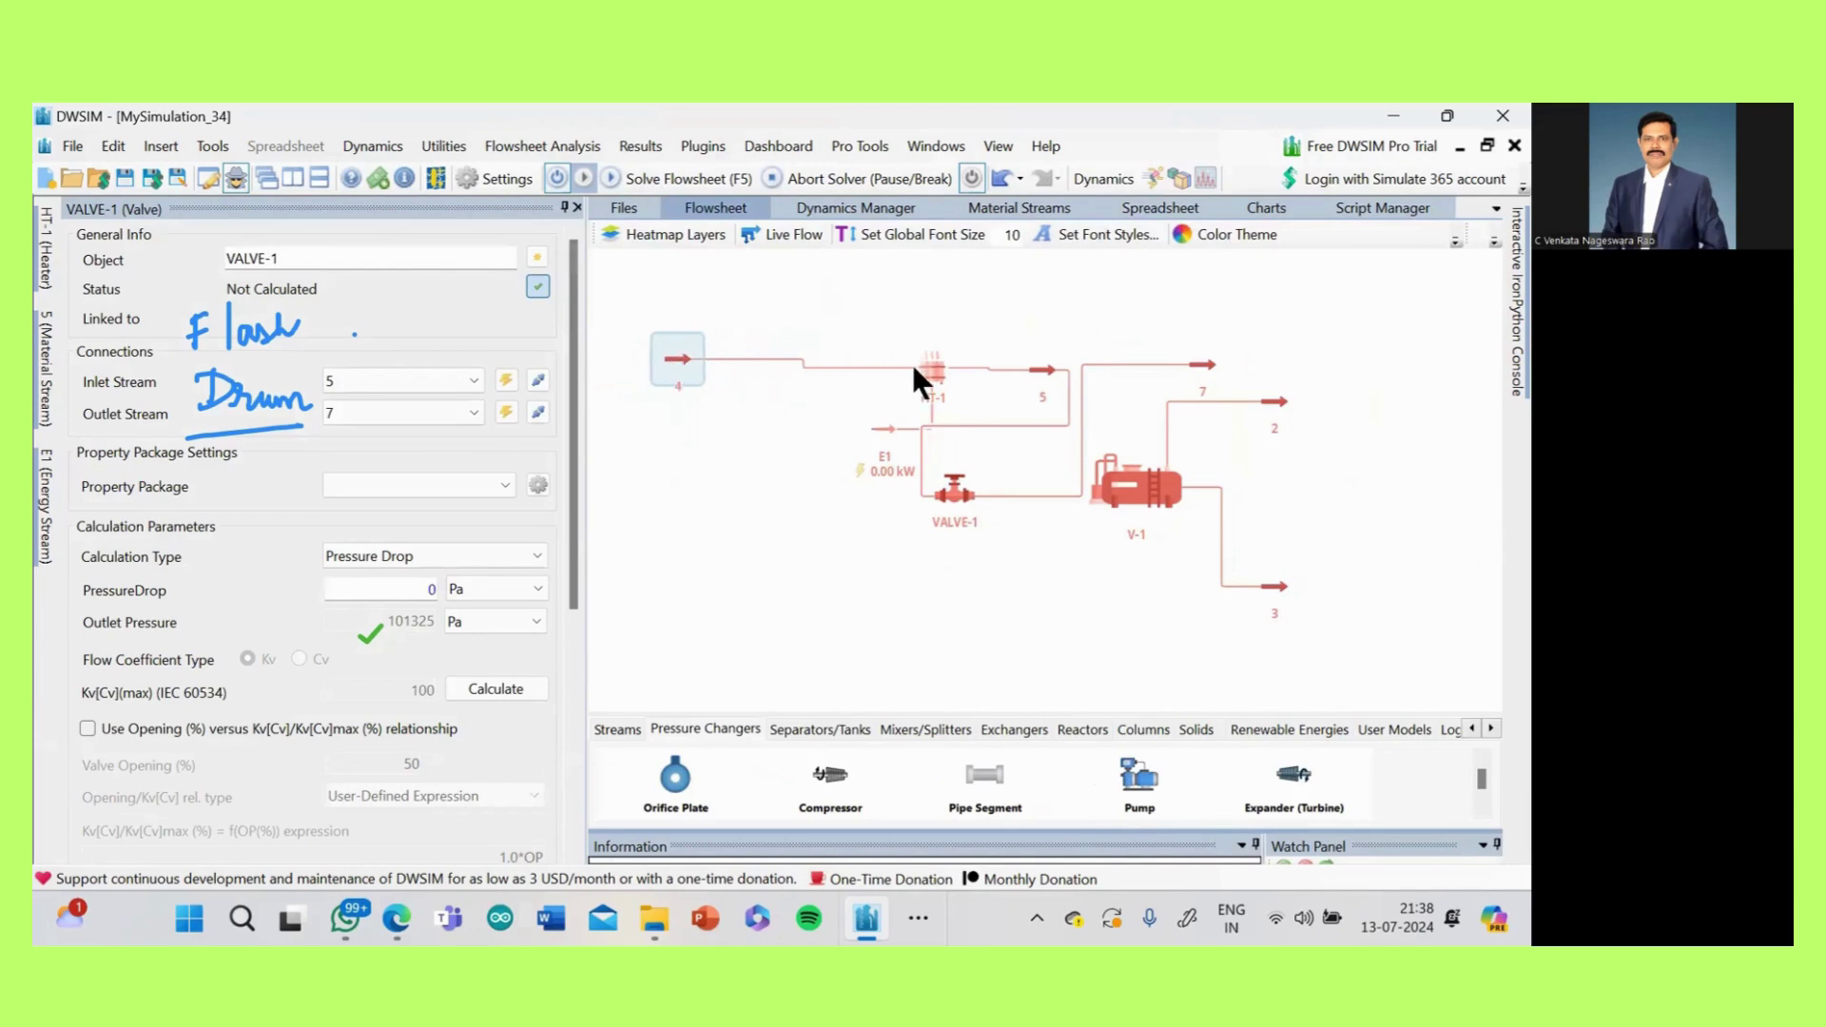
{"action": "left_click_drag", "start_coordinate": [918, 367], "coordinate": [765, 472]}
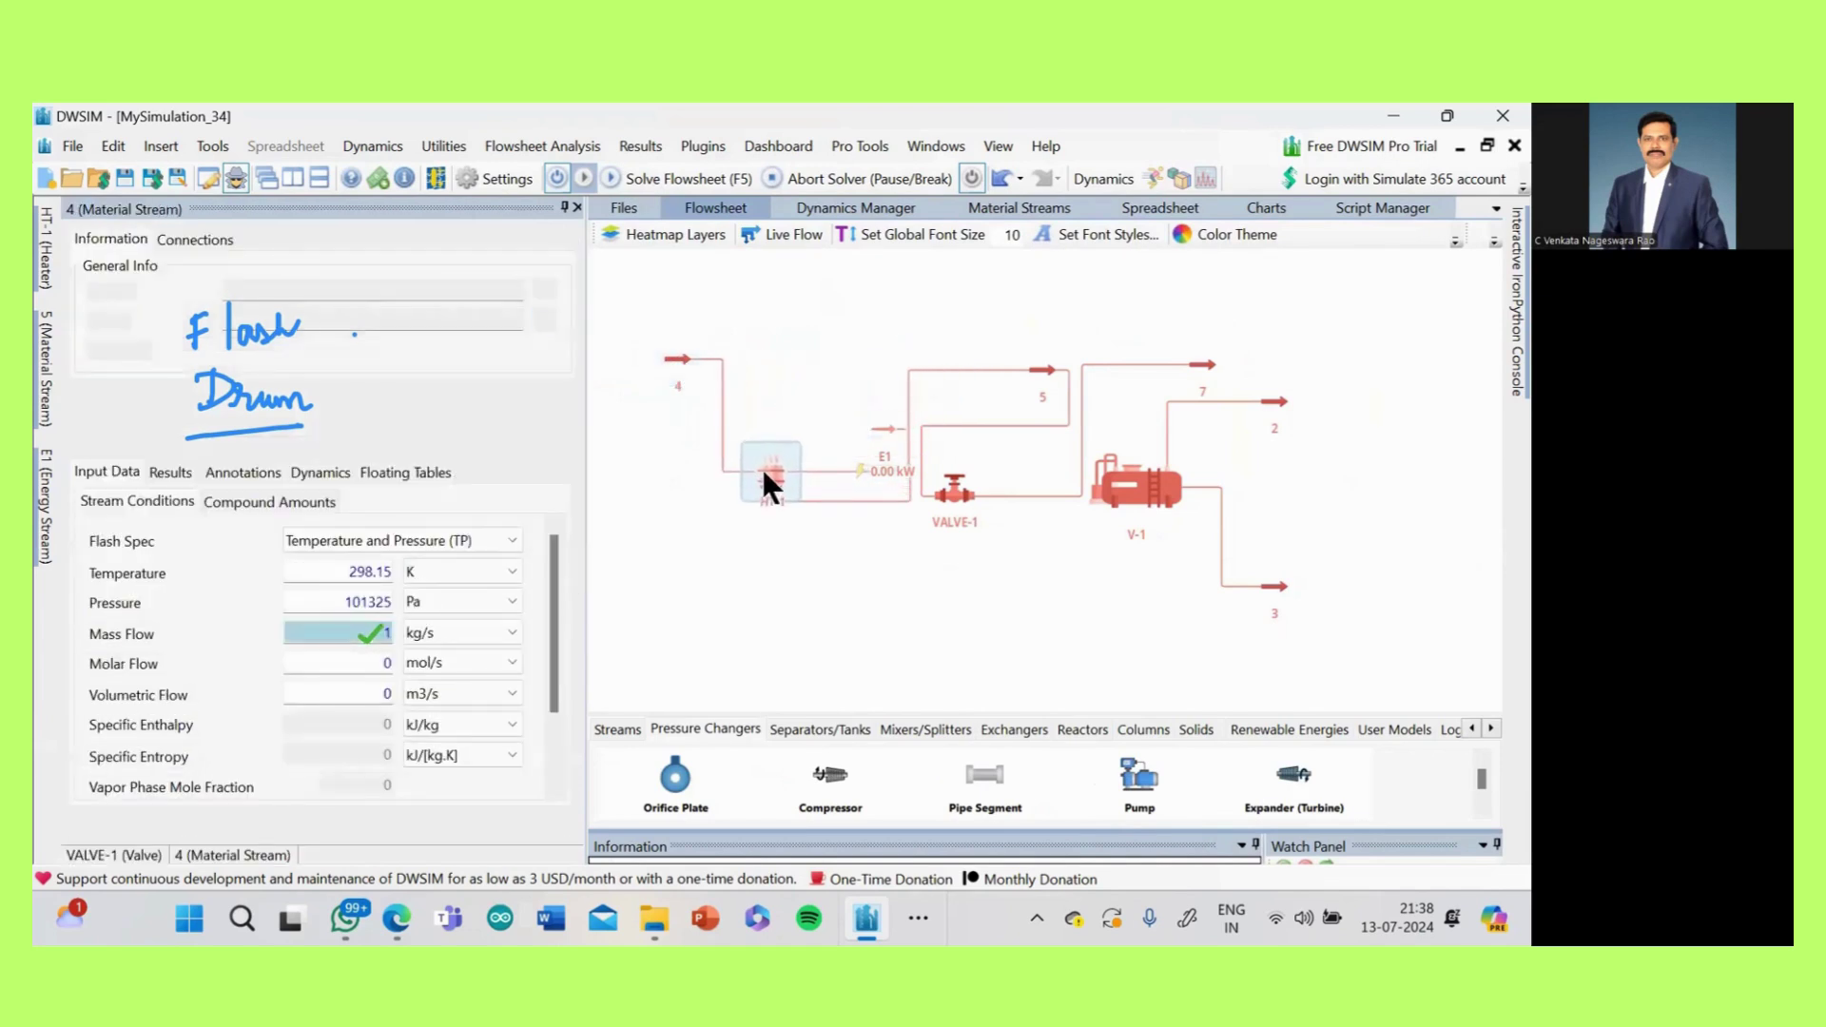
{"action": "left_click", "coordinate": [879, 430]}
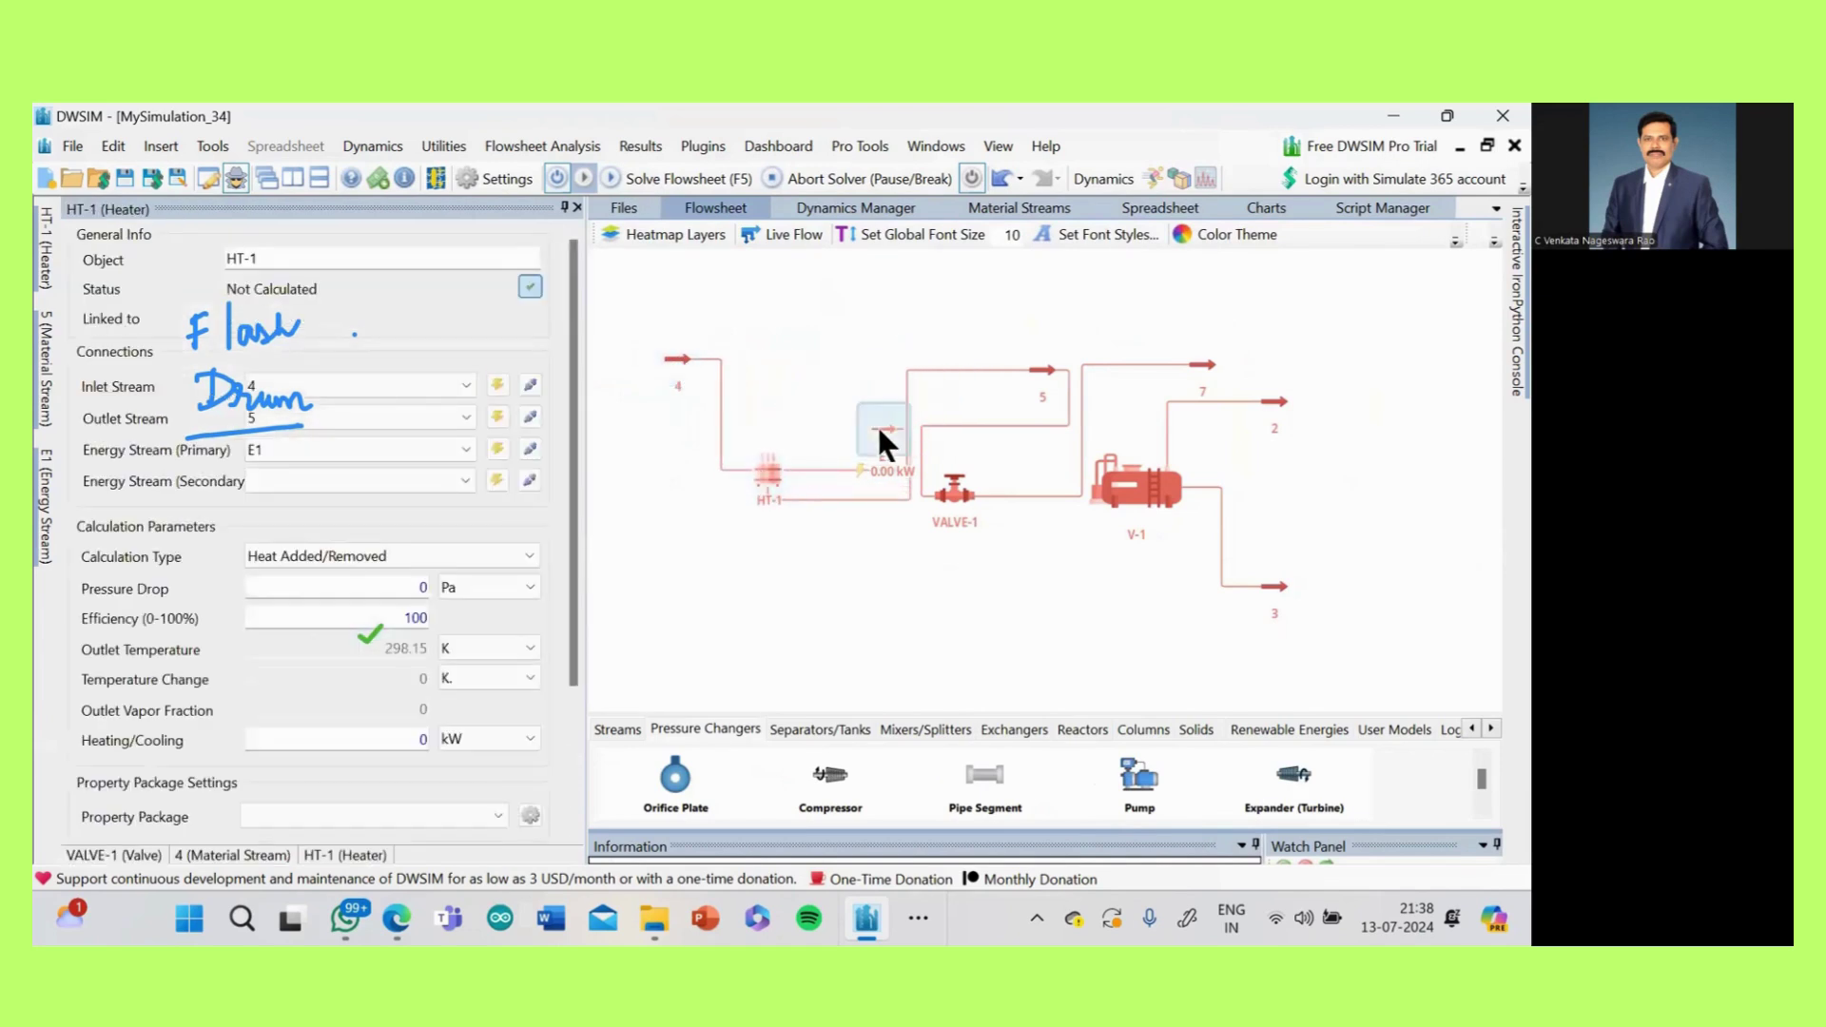
{"action": "left_click_drag", "start_coordinate": [879, 430], "coordinate": [717, 521]}
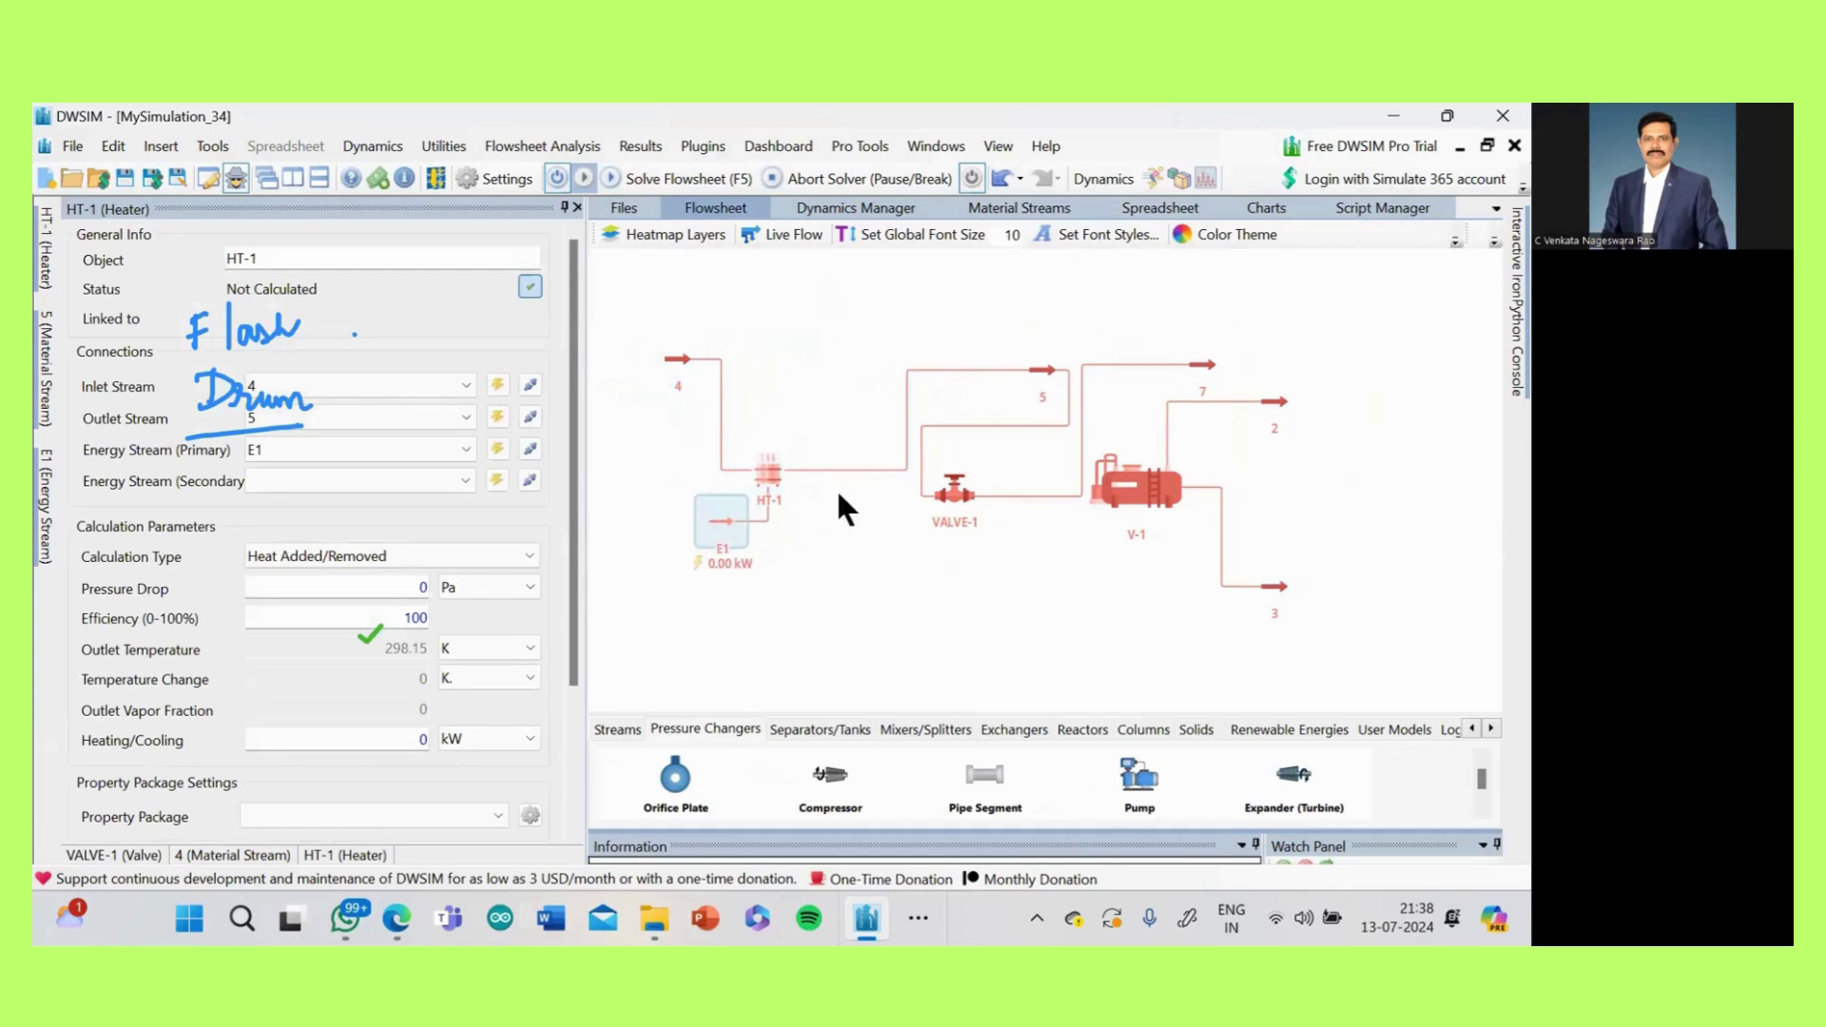
- Line up stream 4, stream 5 and VALVE-1 with heater HT-1, and move stream 7 above the gap between valve and separator
{"action": "left_click_drag", "start_coordinate": [1041, 373], "coordinate": [881, 459]}
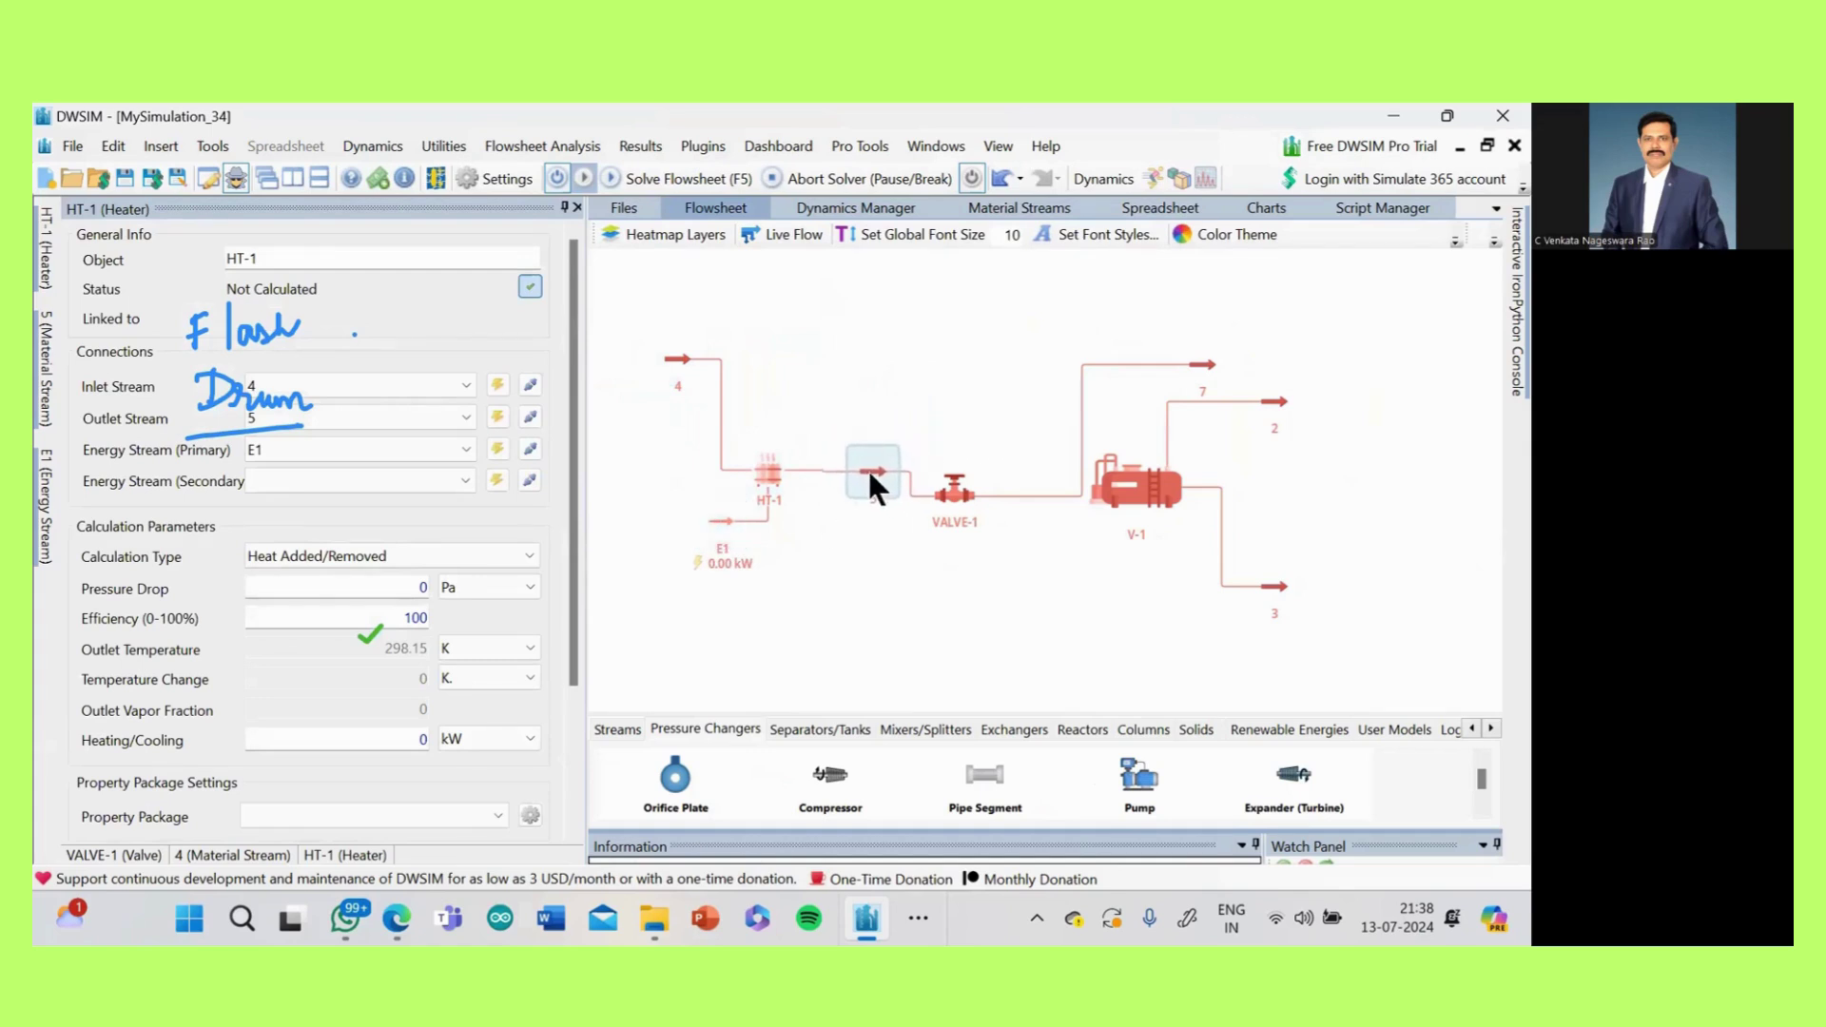
{"action": "left_click_drag", "start_coordinate": [940, 487], "coordinate": [936, 460]}
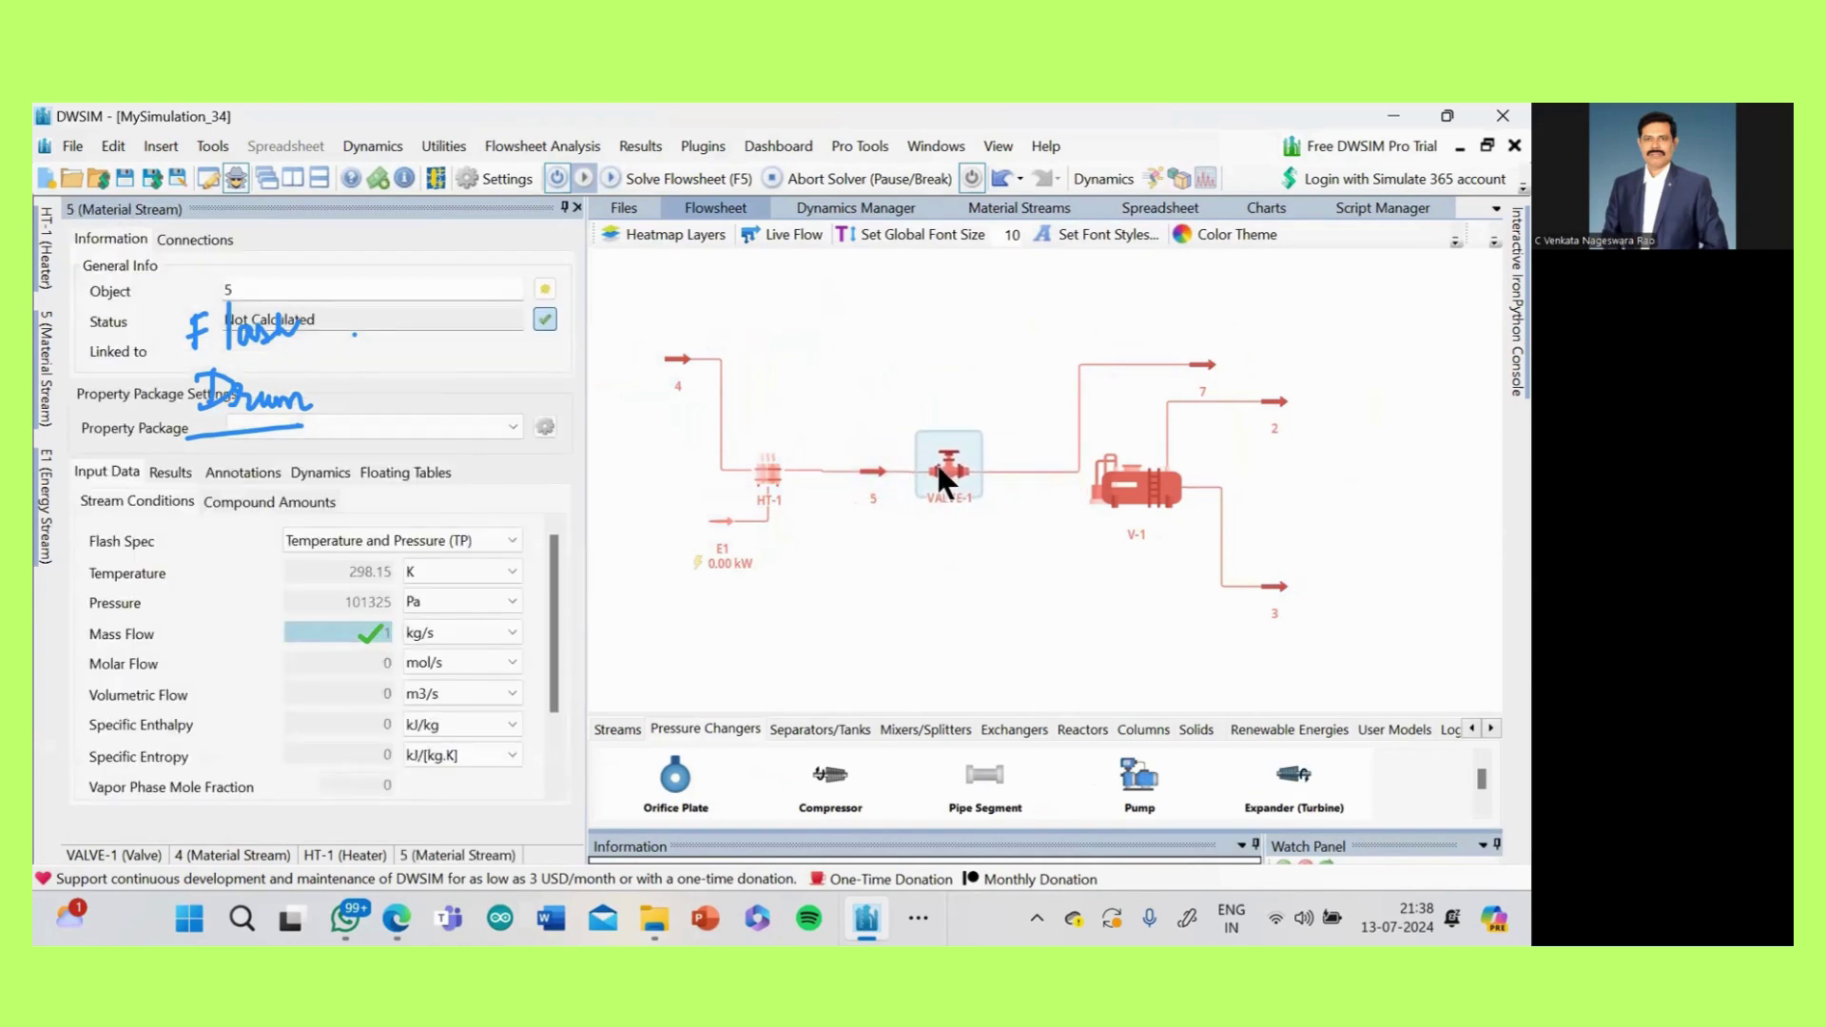
{"action": "left_click", "coordinate": [677, 364]}
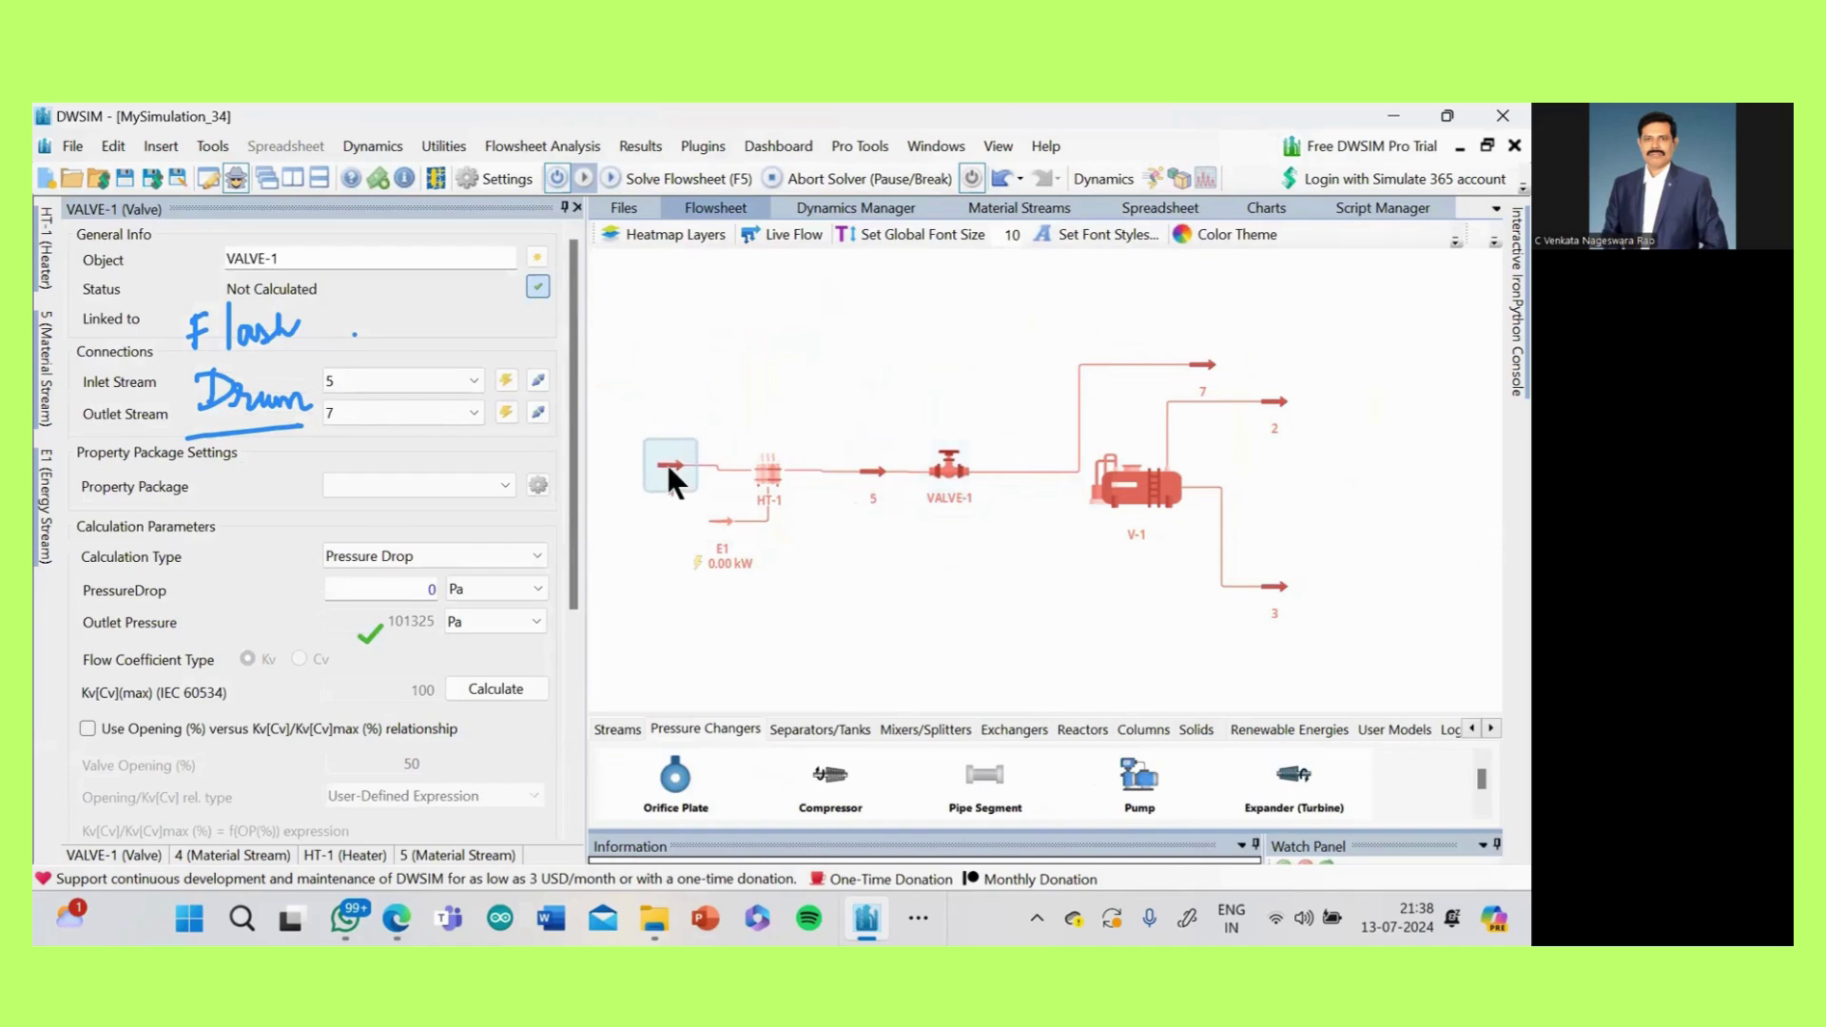
{"action": "left_click", "coordinate": [676, 465]}
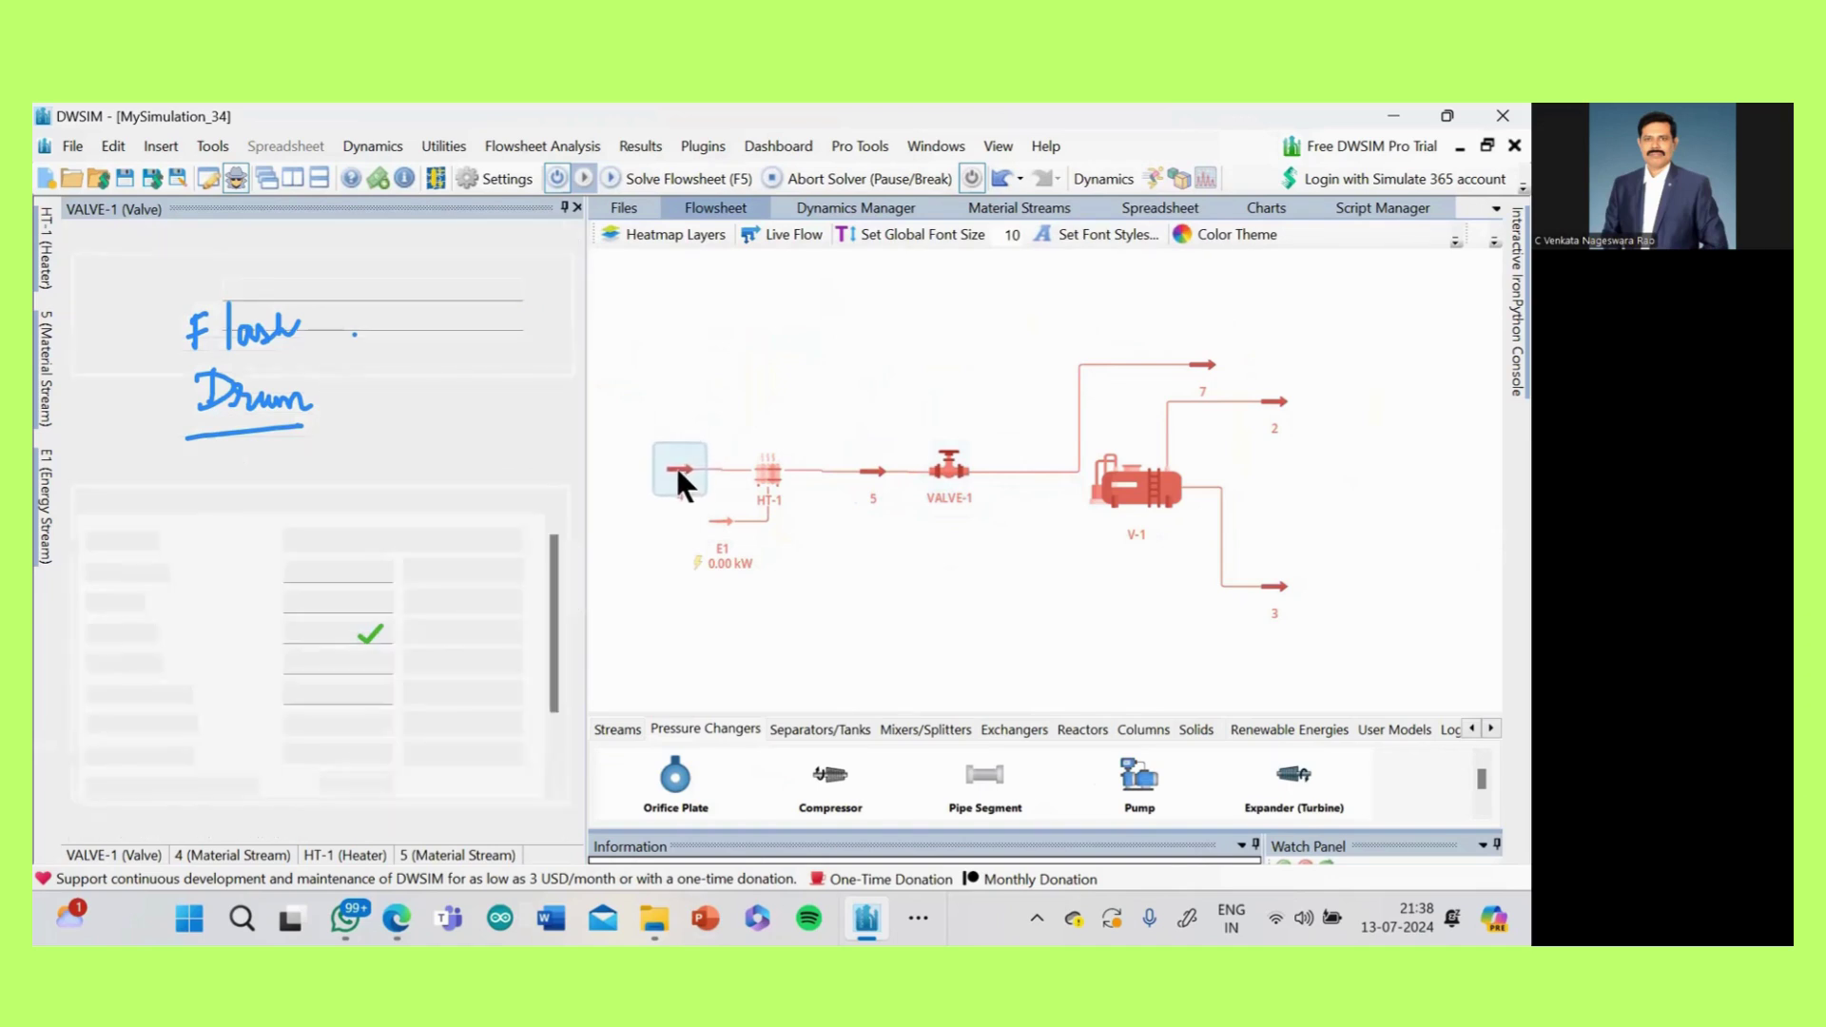
{"action": "mouse_move", "coordinate": [1196, 363]}
{"action": "left_mouse_down"}
{"action": "mouse_move", "coordinate": [1116, 396]}
{"action": "mouse_move", "coordinate": [1121, 471]}
{"action": "mouse_move", "coordinate": [1069, 358]}
{"action": "left_mouse_up"}
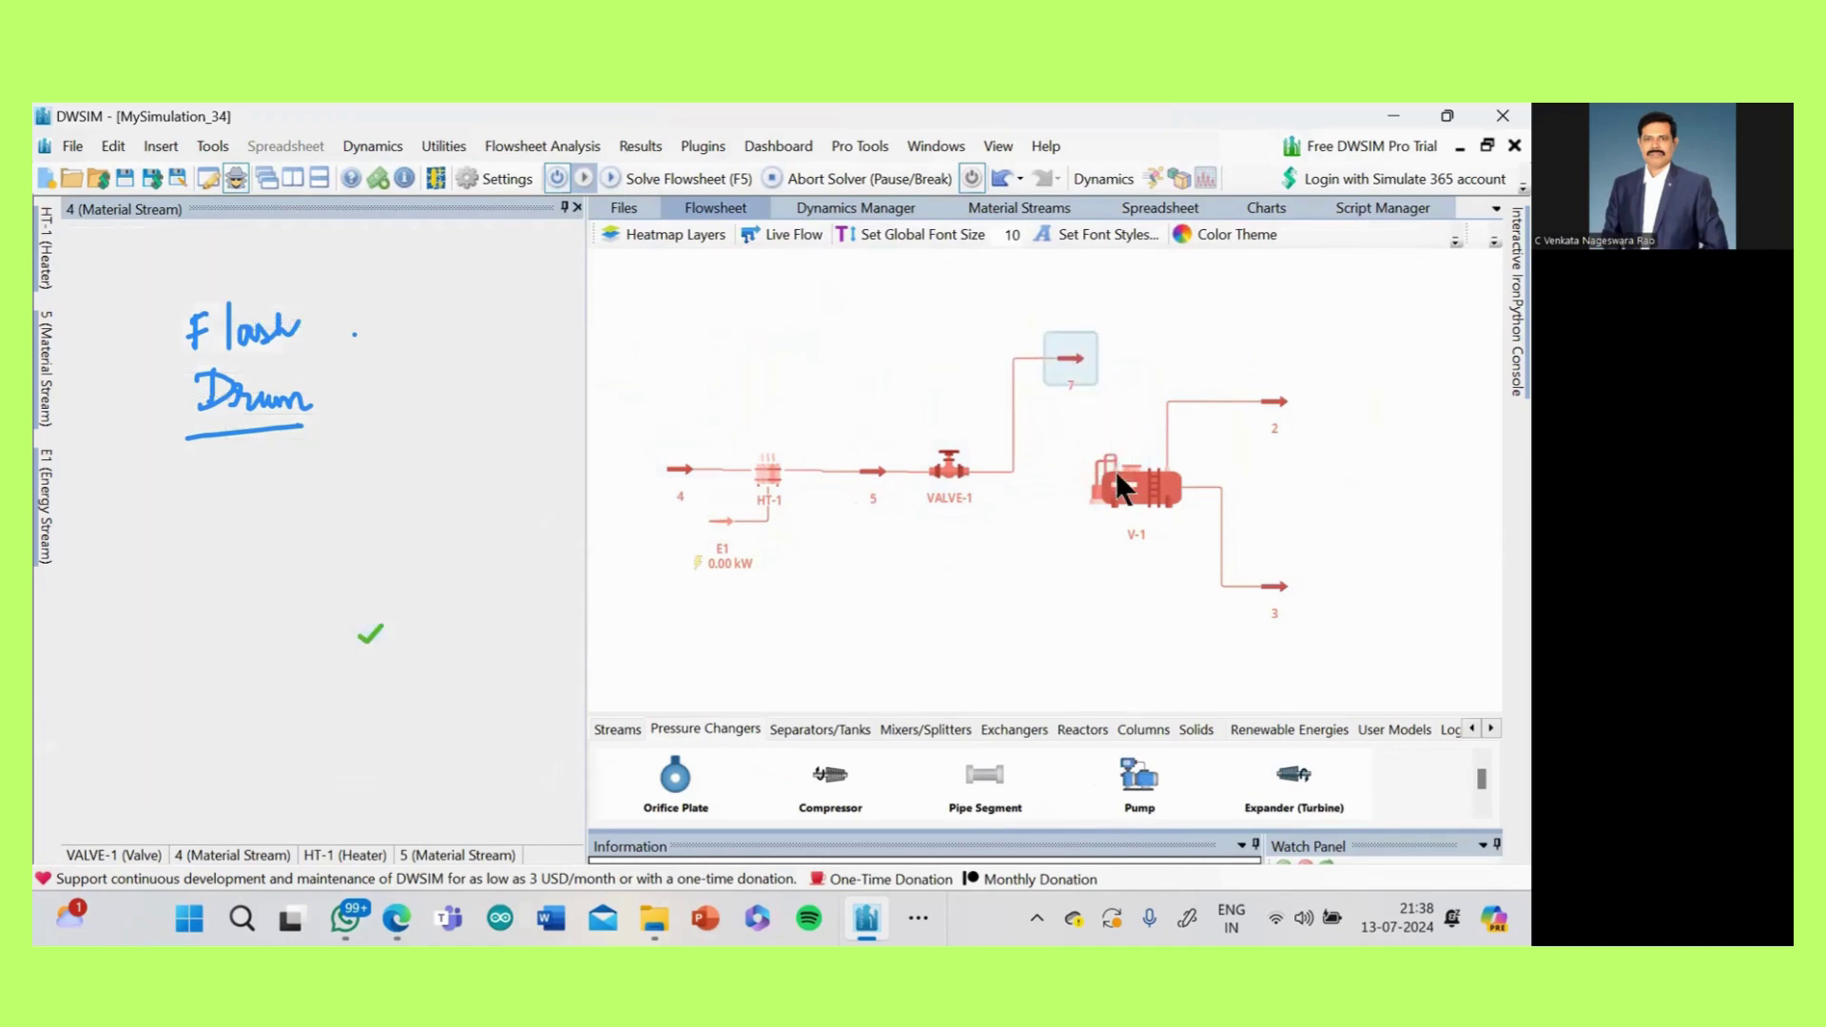
- Connect stream 7 as Inlet Stream 1 of separator V-1 and collapse the editors
{"action": "left_click", "coordinate": [1126, 489]}
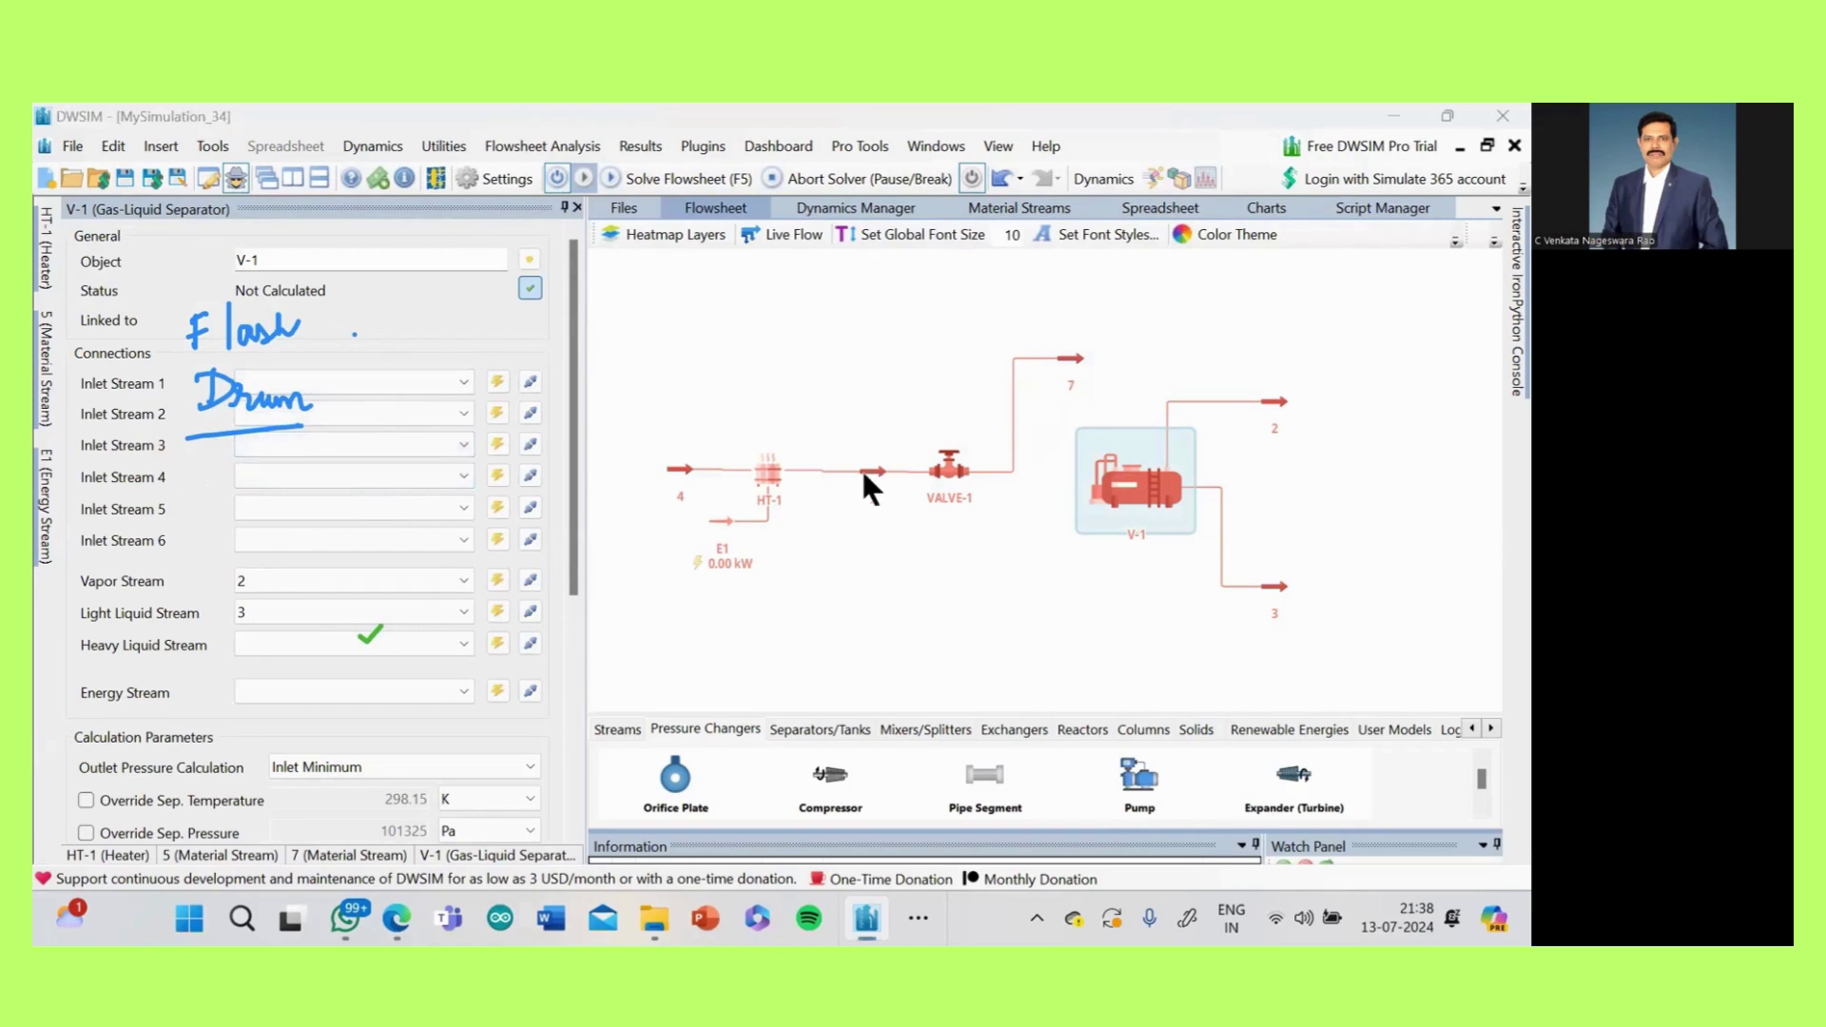
{"action": "left_click", "coordinate": [461, 380]}
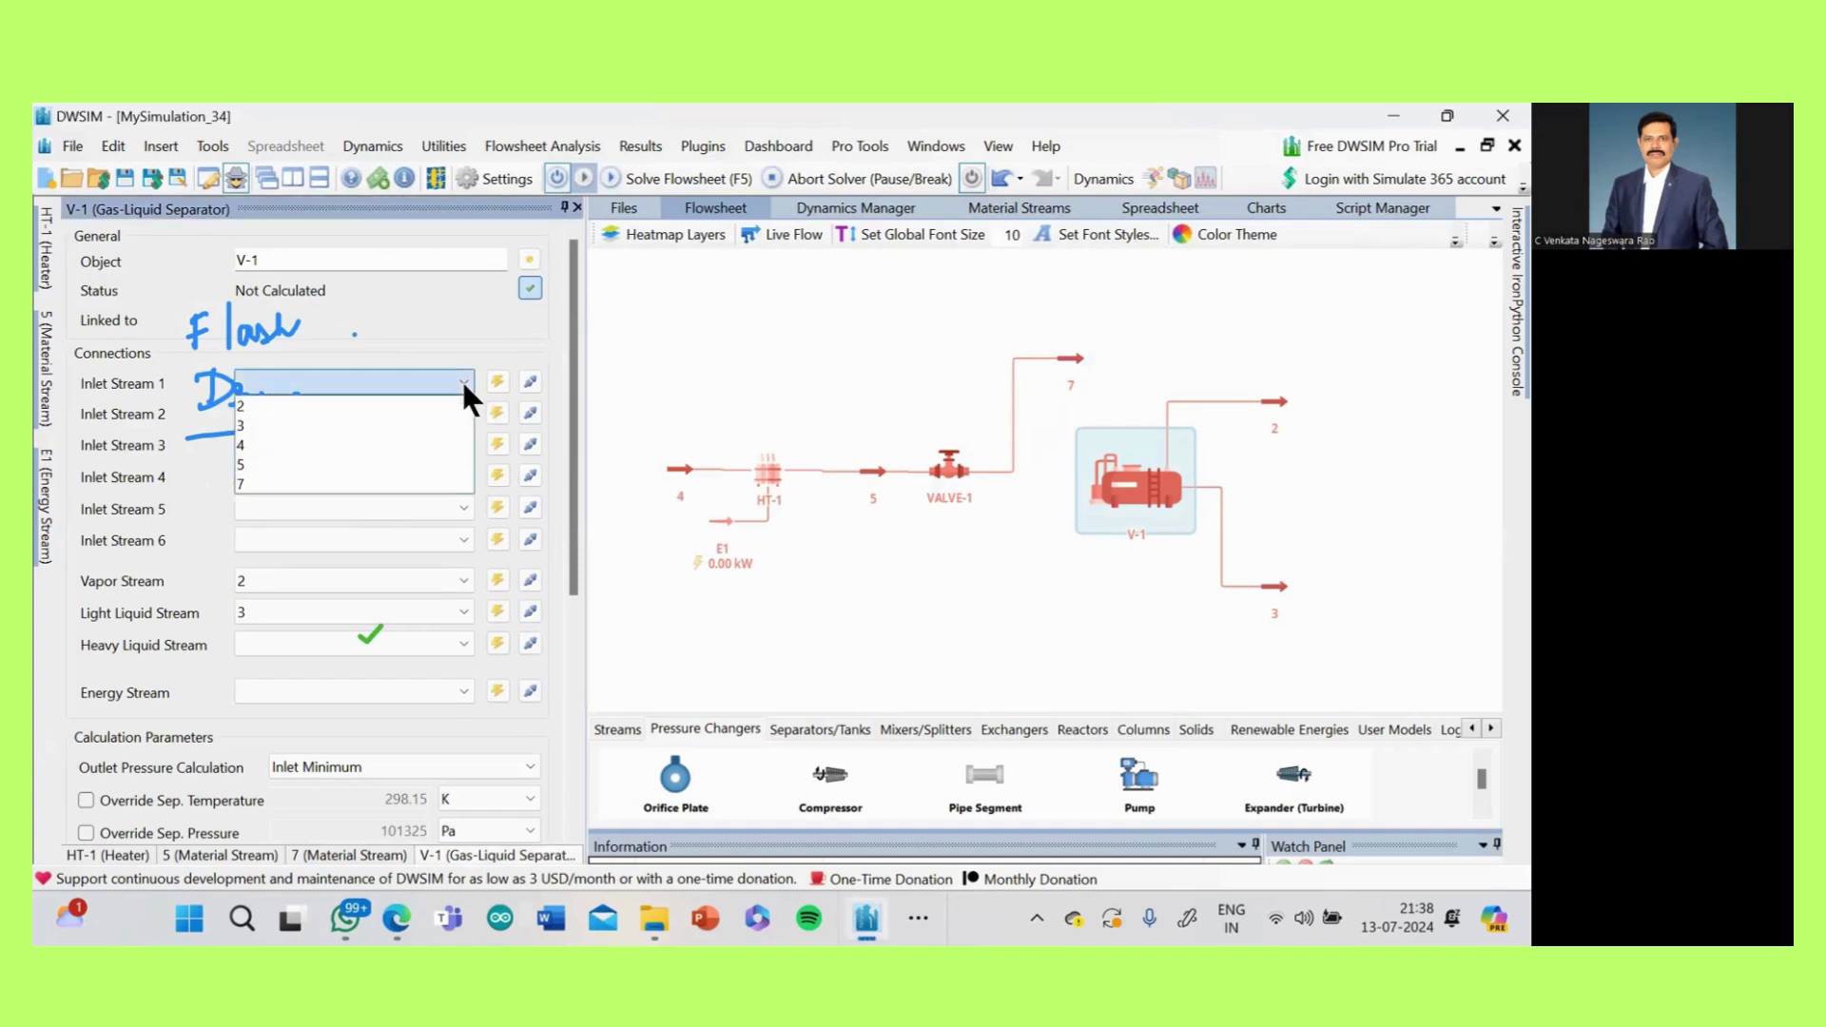
{"action": "left_click", "coordinate": [299, 483]}
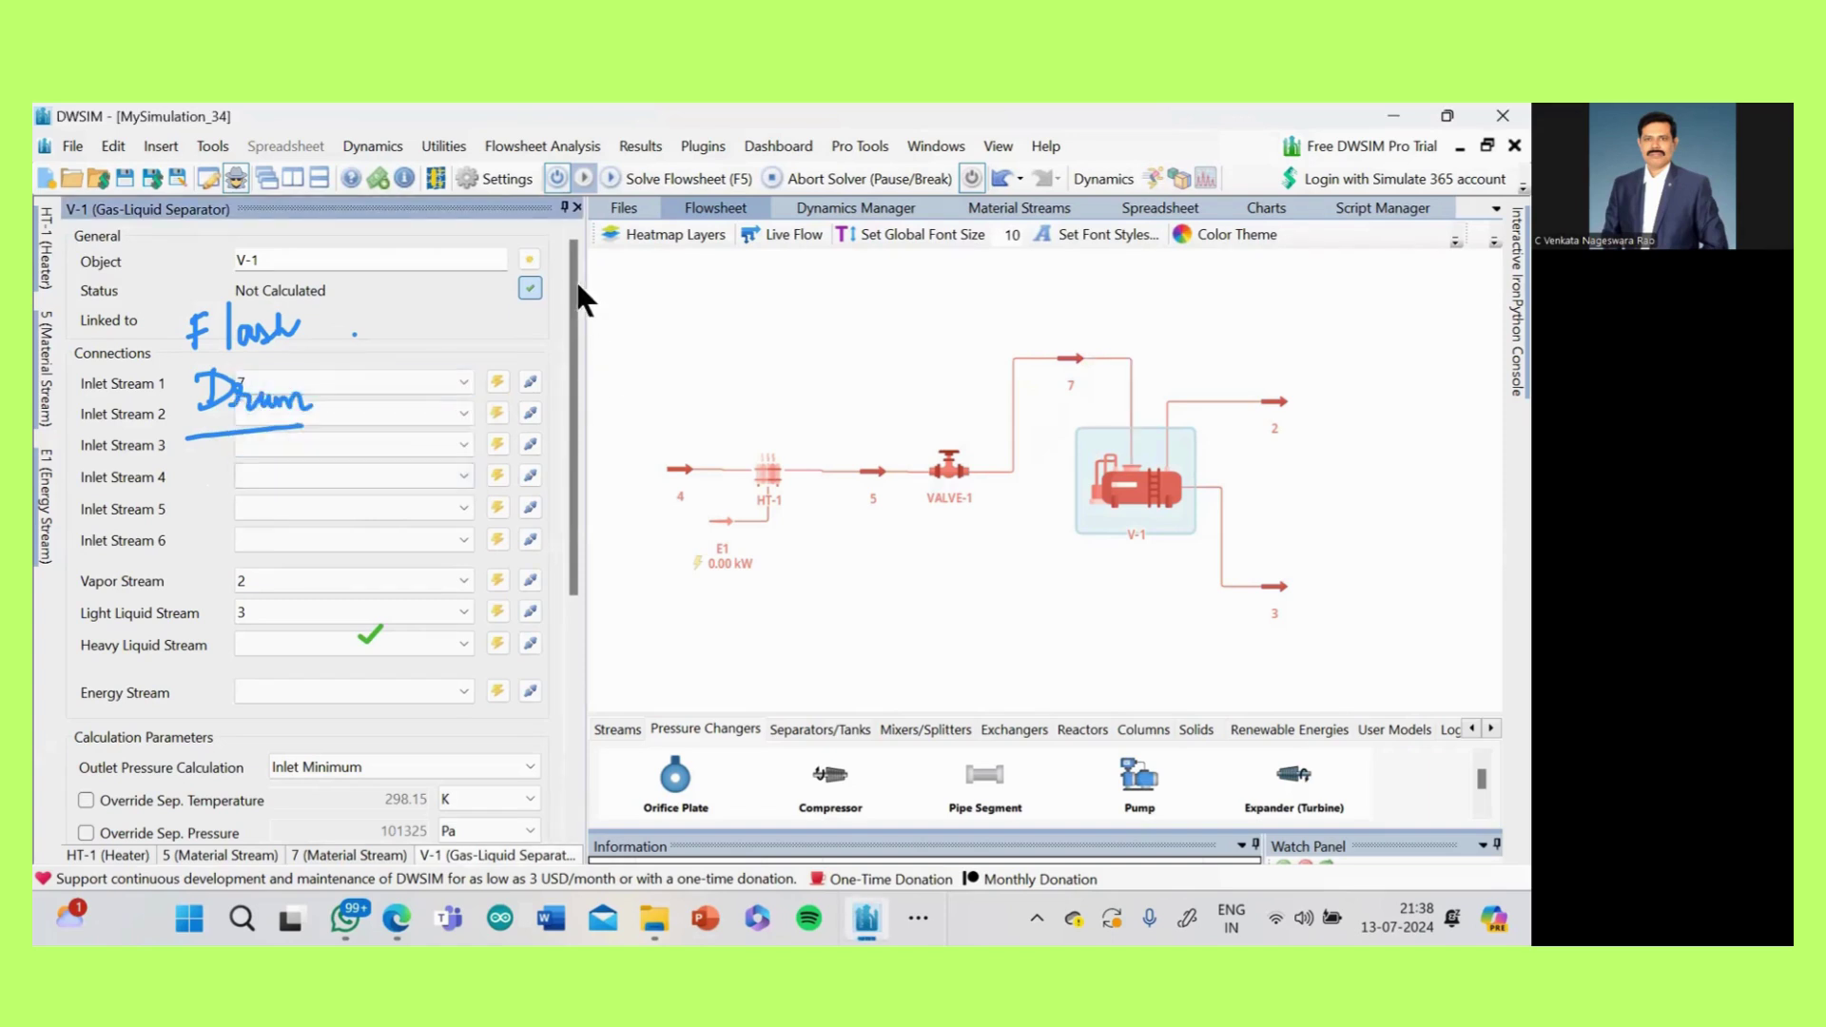
{"action": "left_click", "coordinate": [563, 208]}
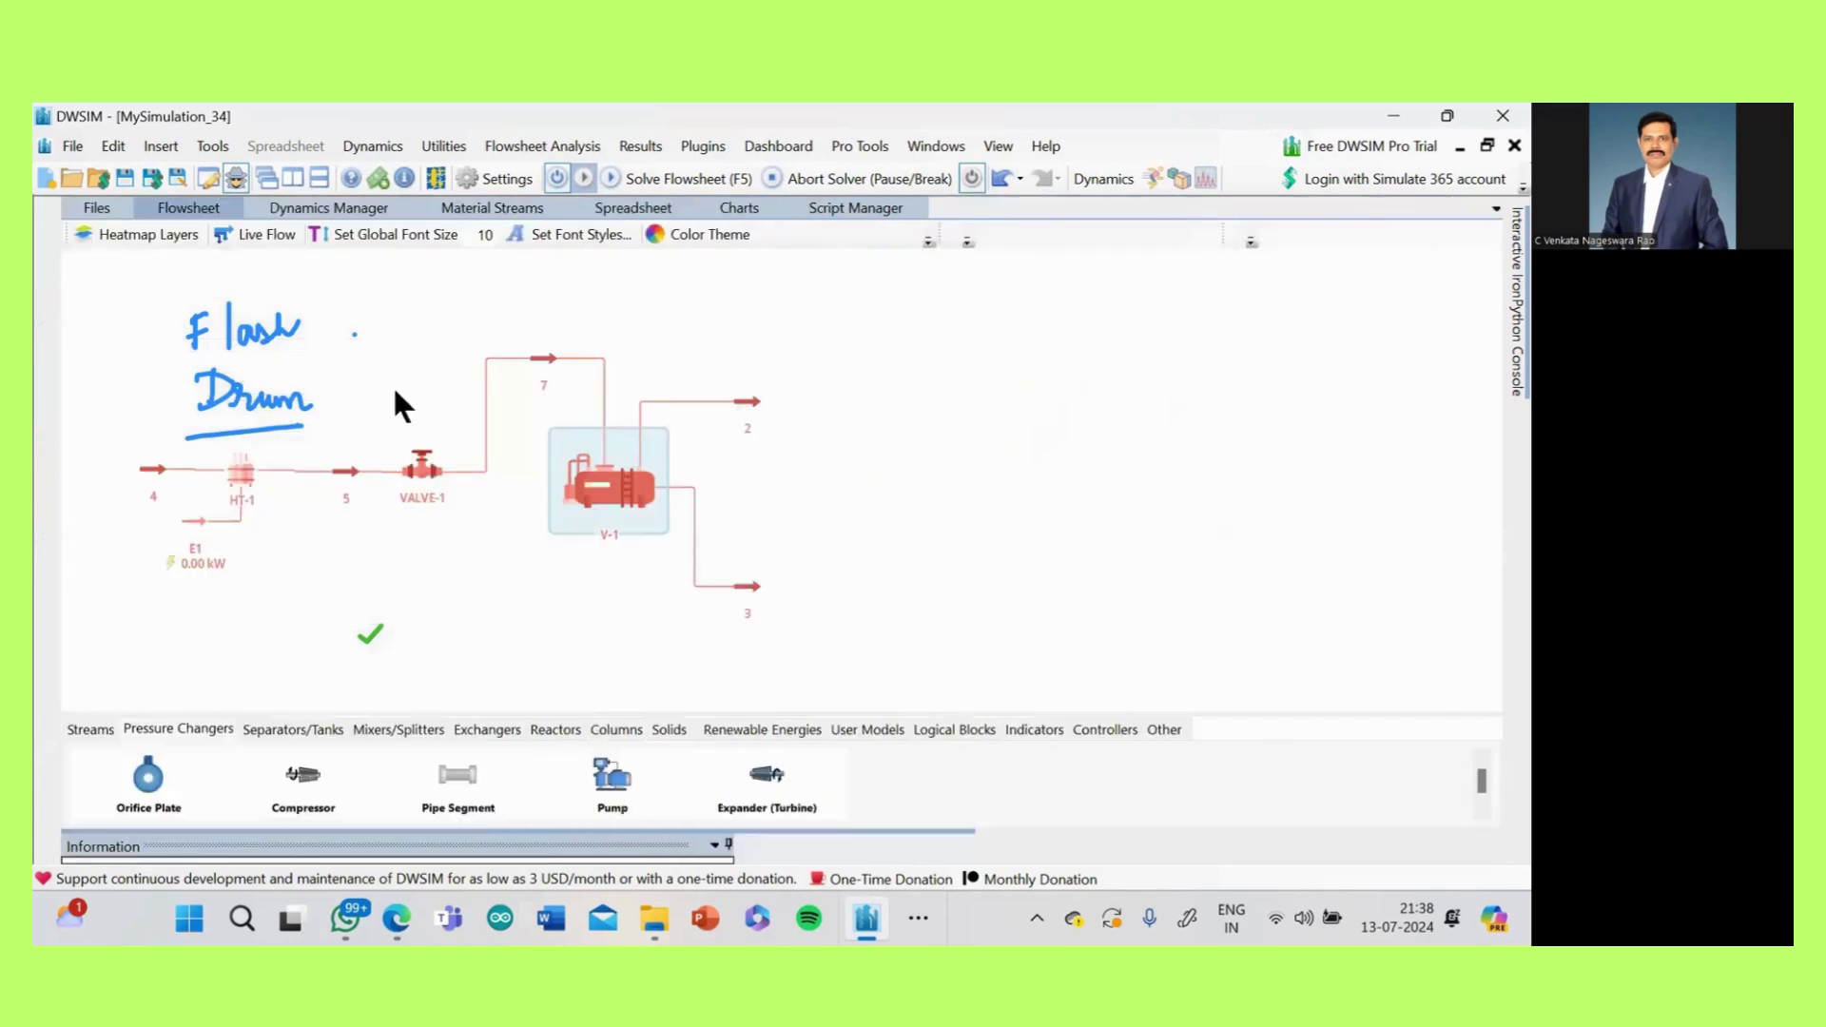
- Move stream 3 slightly up and closer to separator V-1, leaving the editors of streams 3 and 2 collapsed
{"action": "right_click", "coordinate": [517, 381]}
{"action": "left_click", "coordinate": [579, 418]}
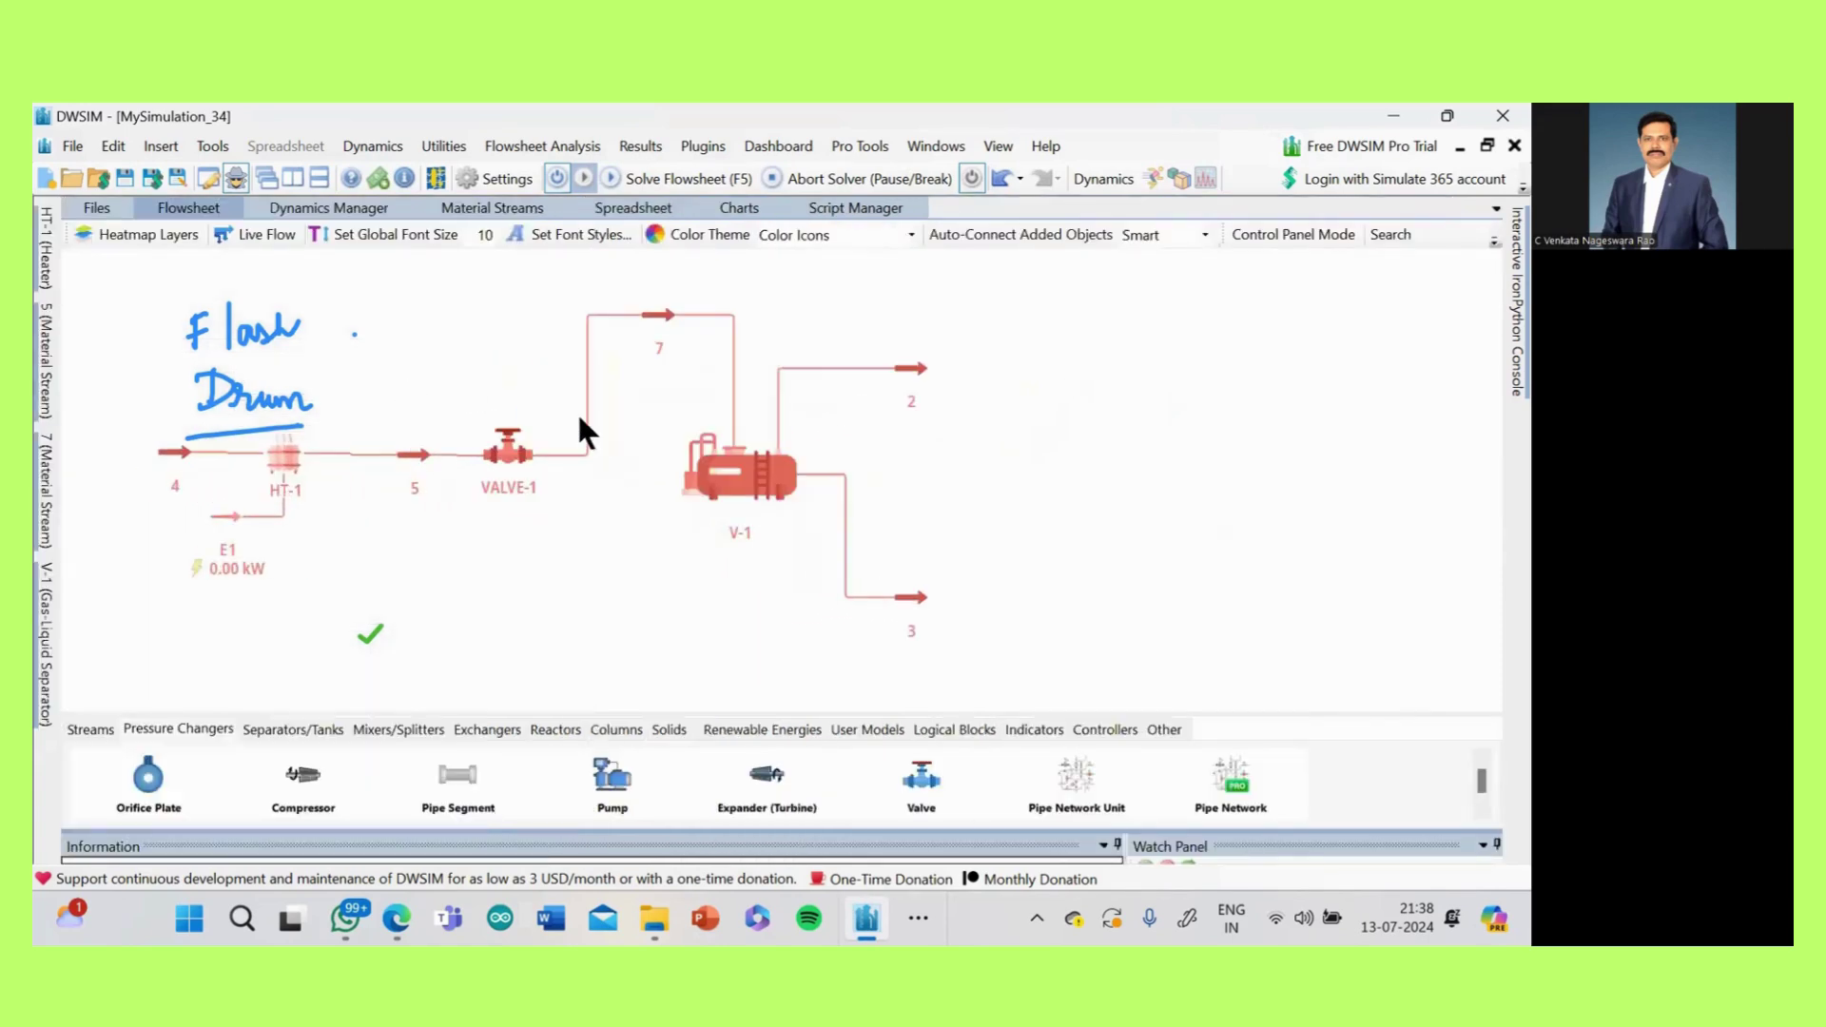
{"action": "left_click_drag", "start_coordinate": [490, 532], "coordinate": [694, 557]}
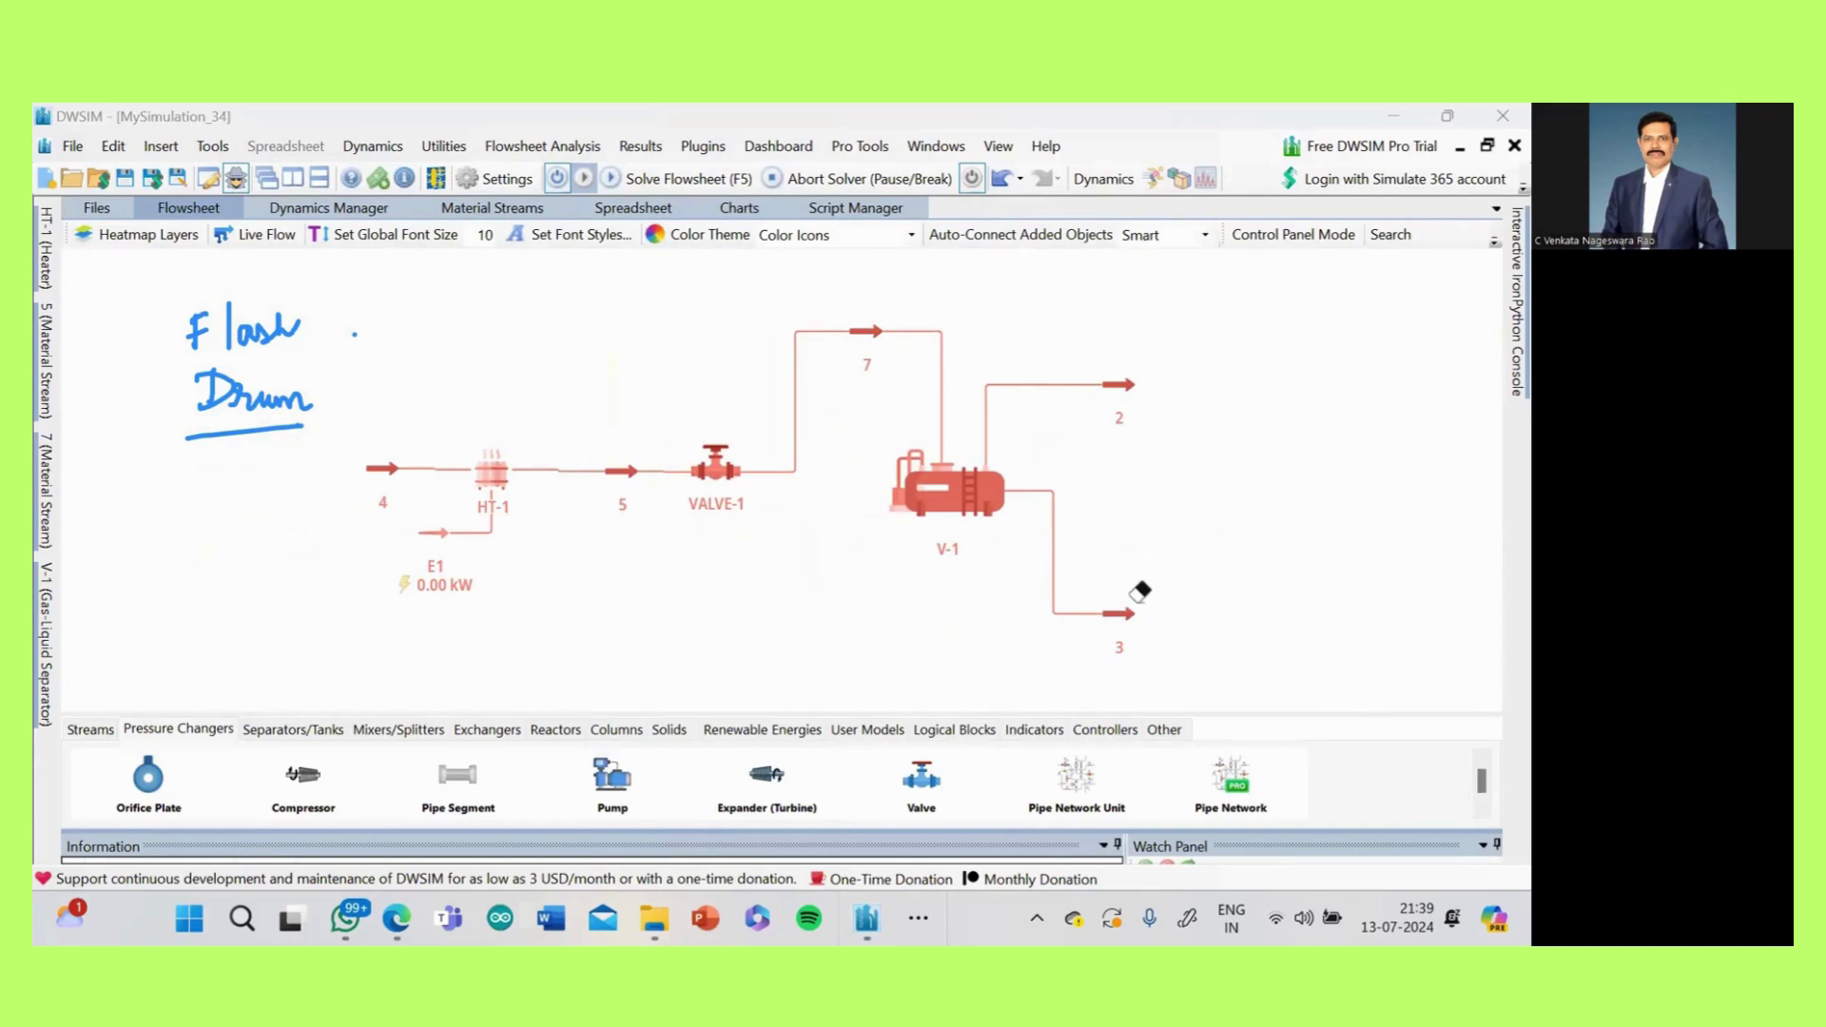
{"action": "left_click_drag", "start_coordinate": [1132, 613], "coordinate": [1106, 584]}
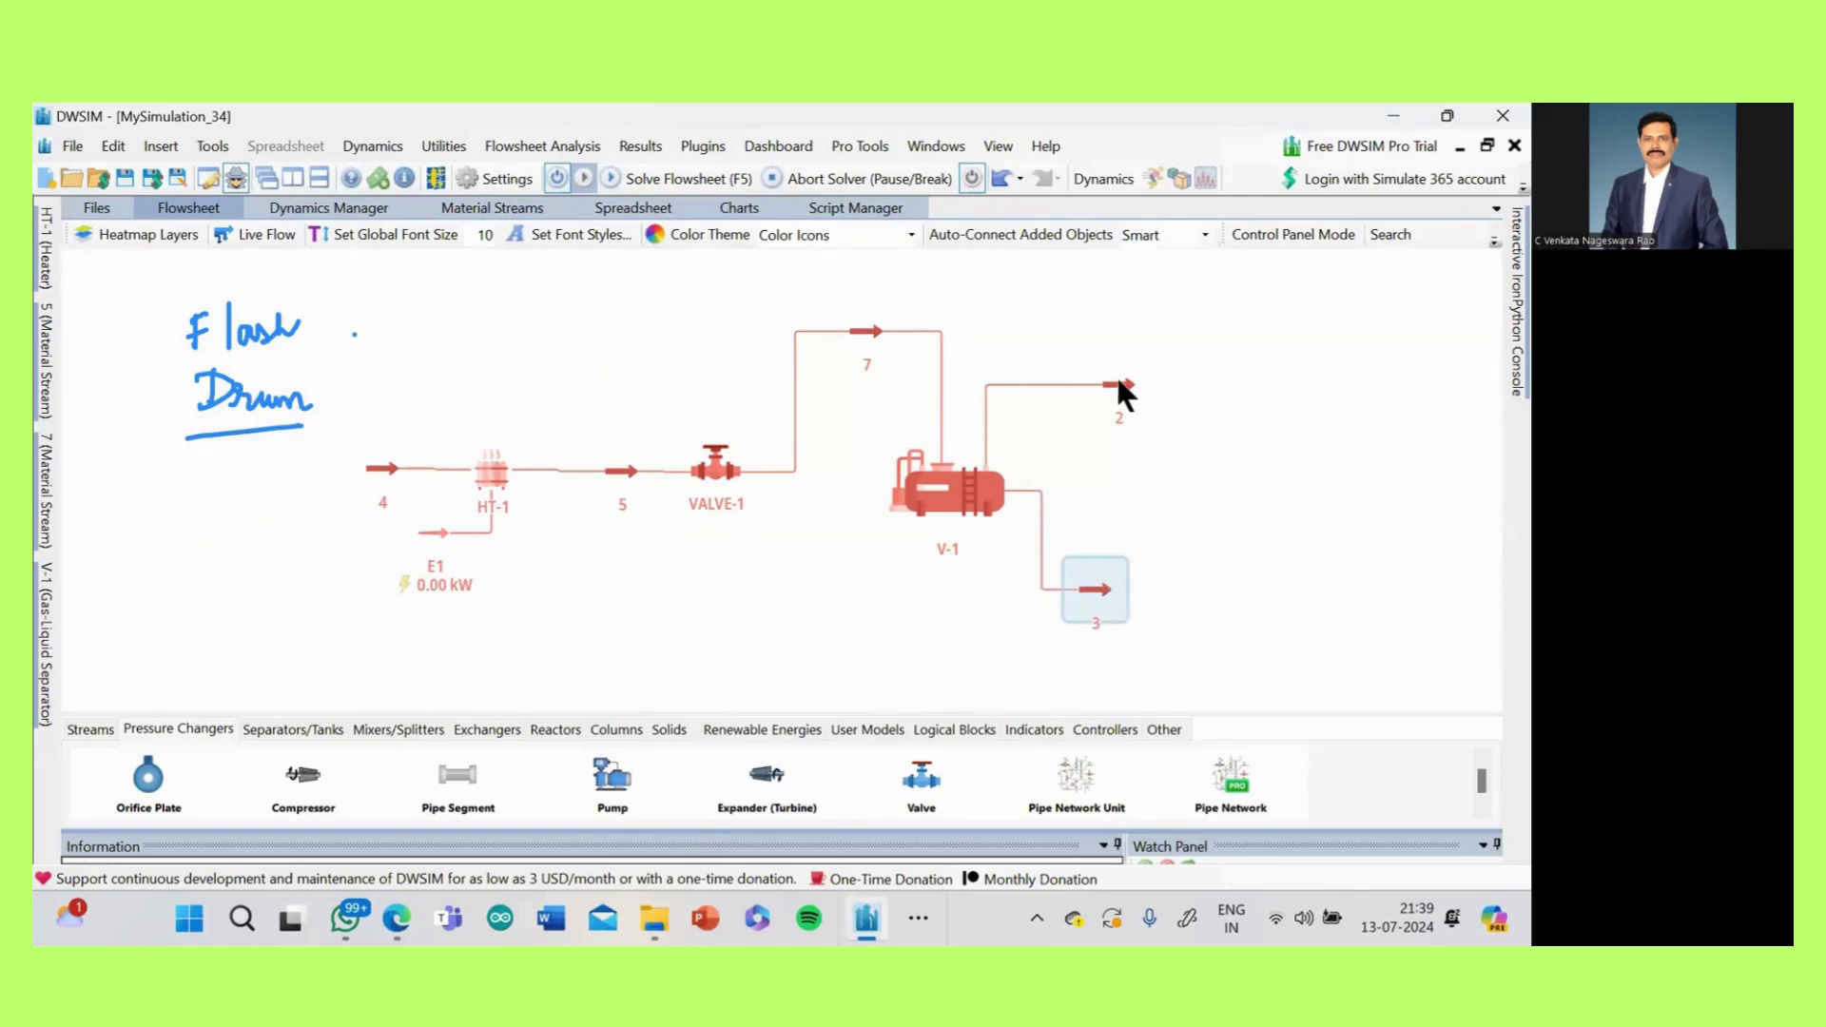
{"action": "left_click_drag", "start_coordinate": [1099, 371], "coordinate": [803, 392]}
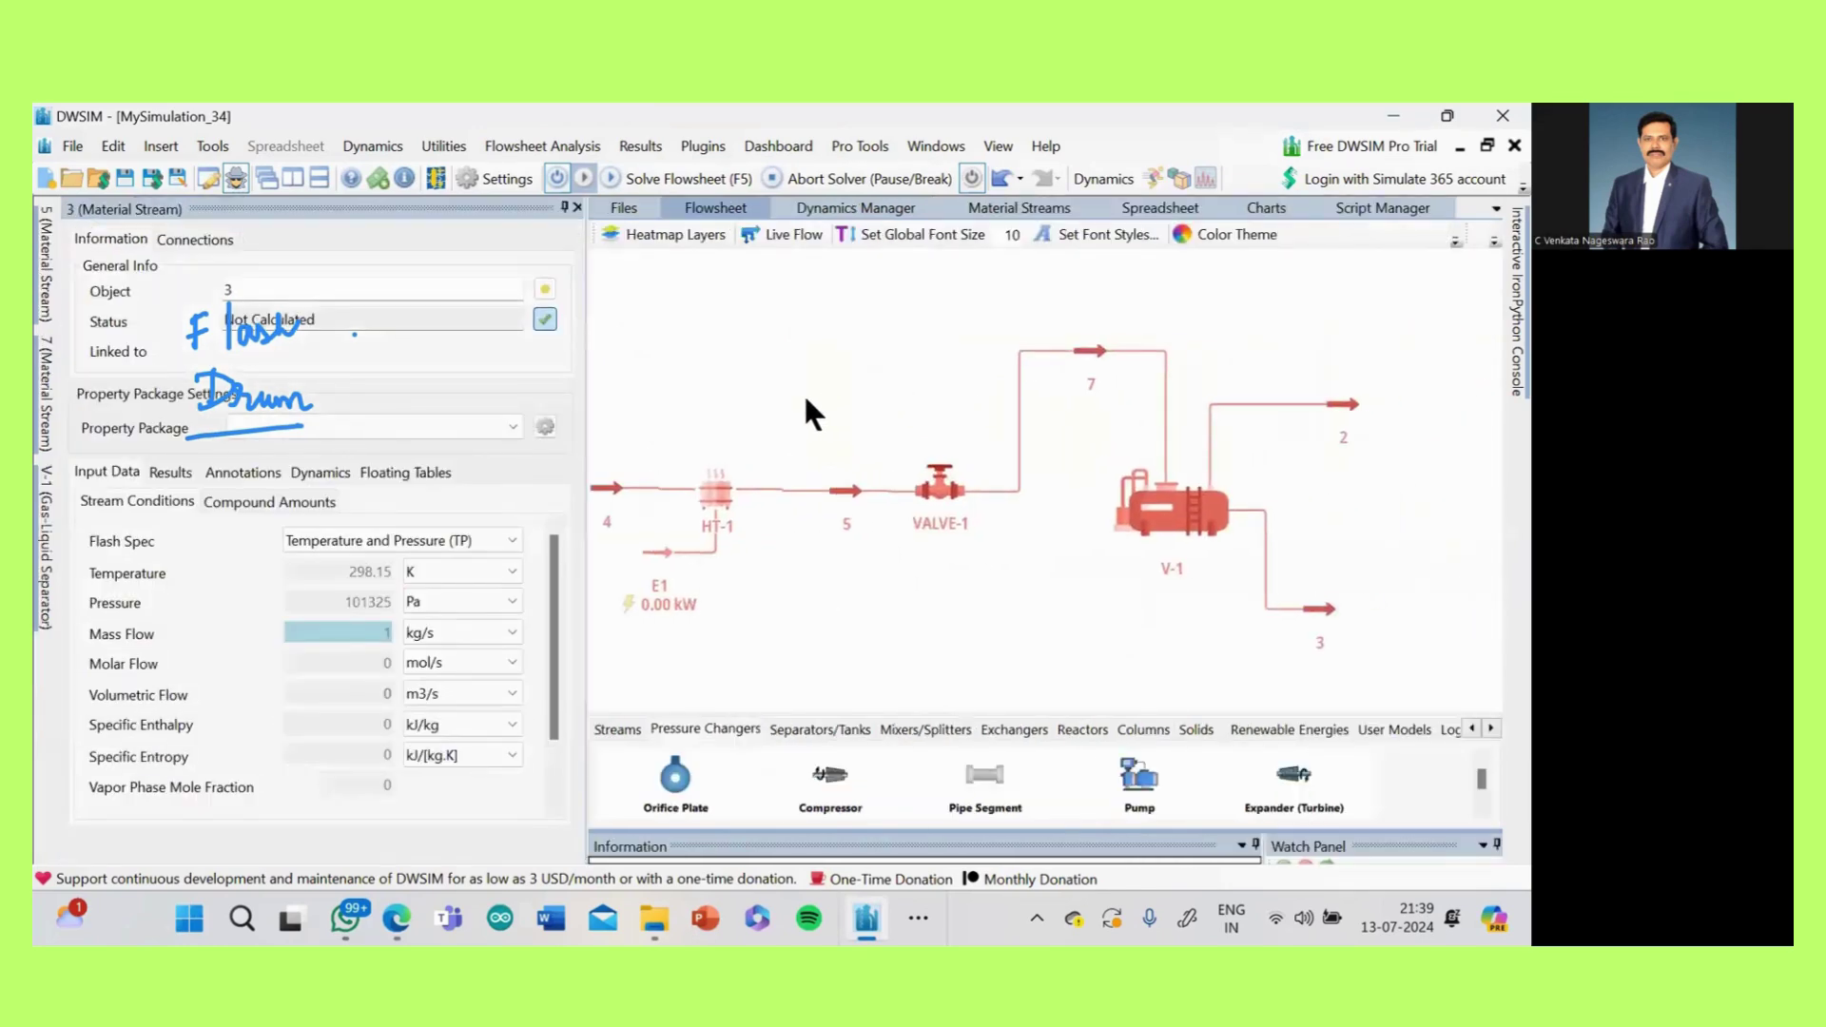
{"action": "left_click", "coordinate": [575, 209]}
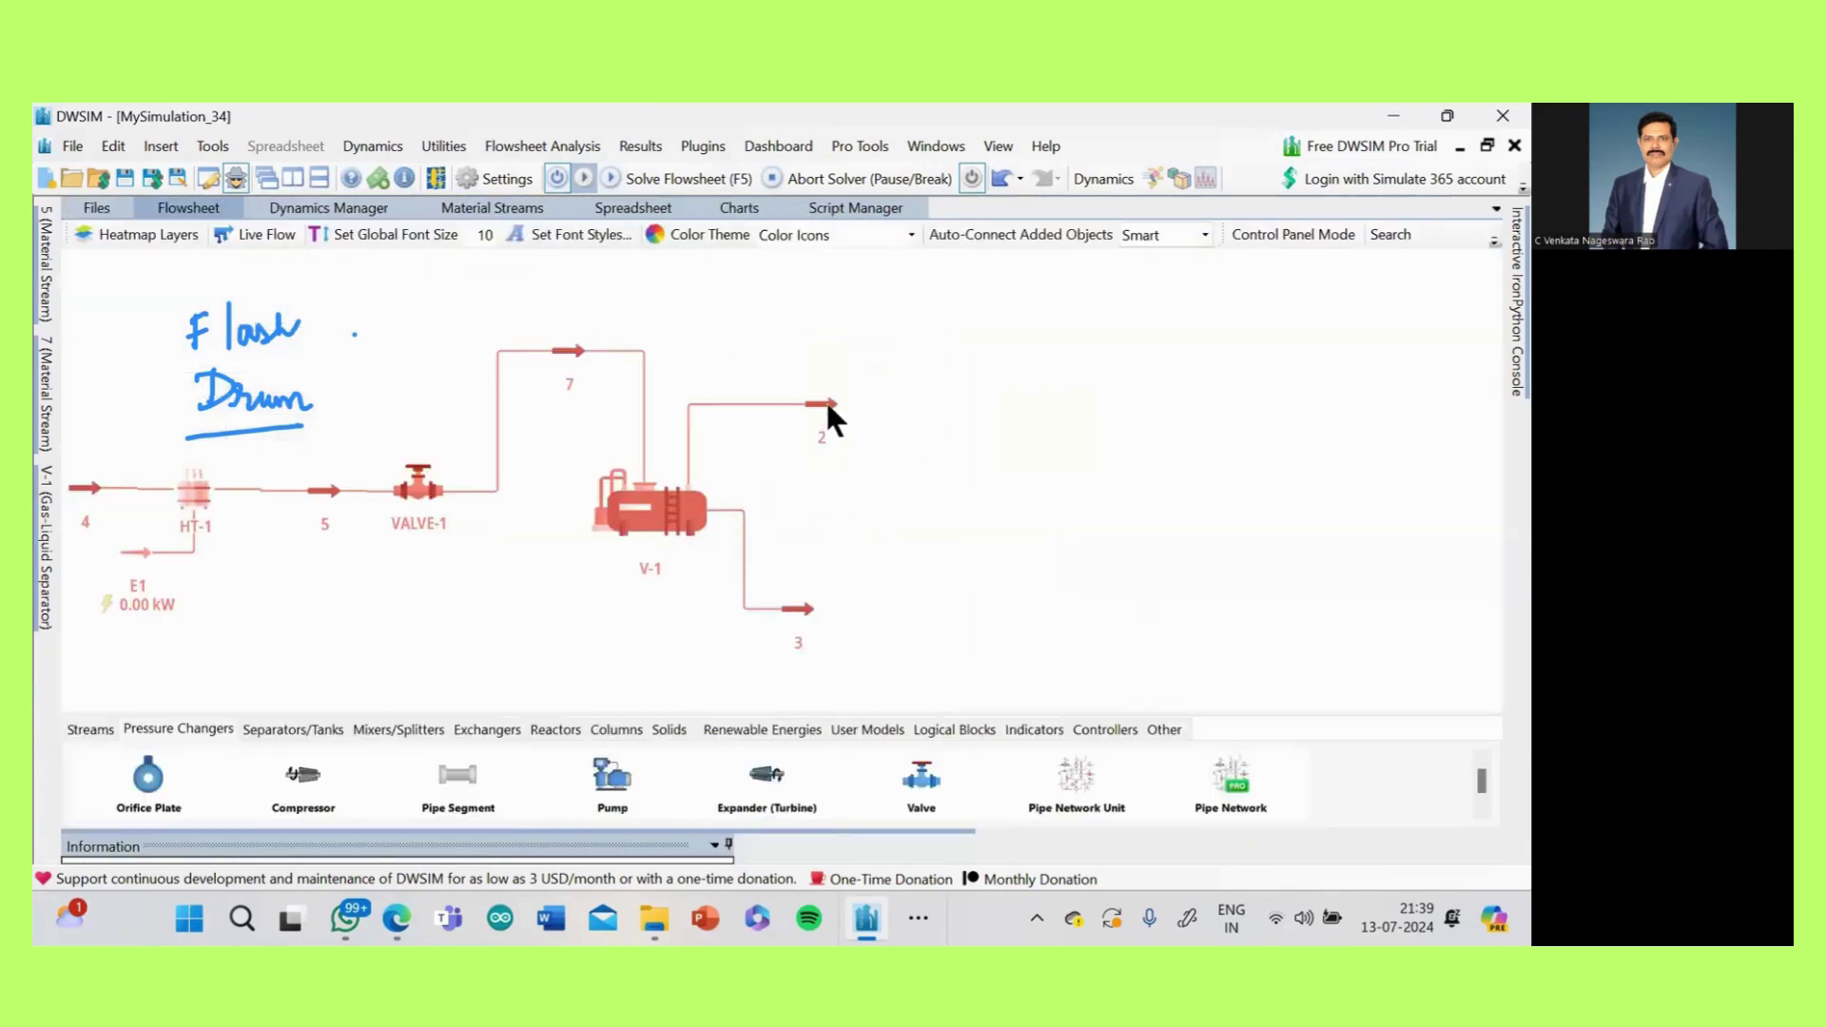
{"action": "mouse_move", "coordinate": [824, 398]}
{"action": "left_mouse_down"}
{"action": "mouse_move", "coordinate": [813, 335]}
{"action": "mouse_move", "coordinate": [824, 401]}
{"action": "left_mouse_up"}
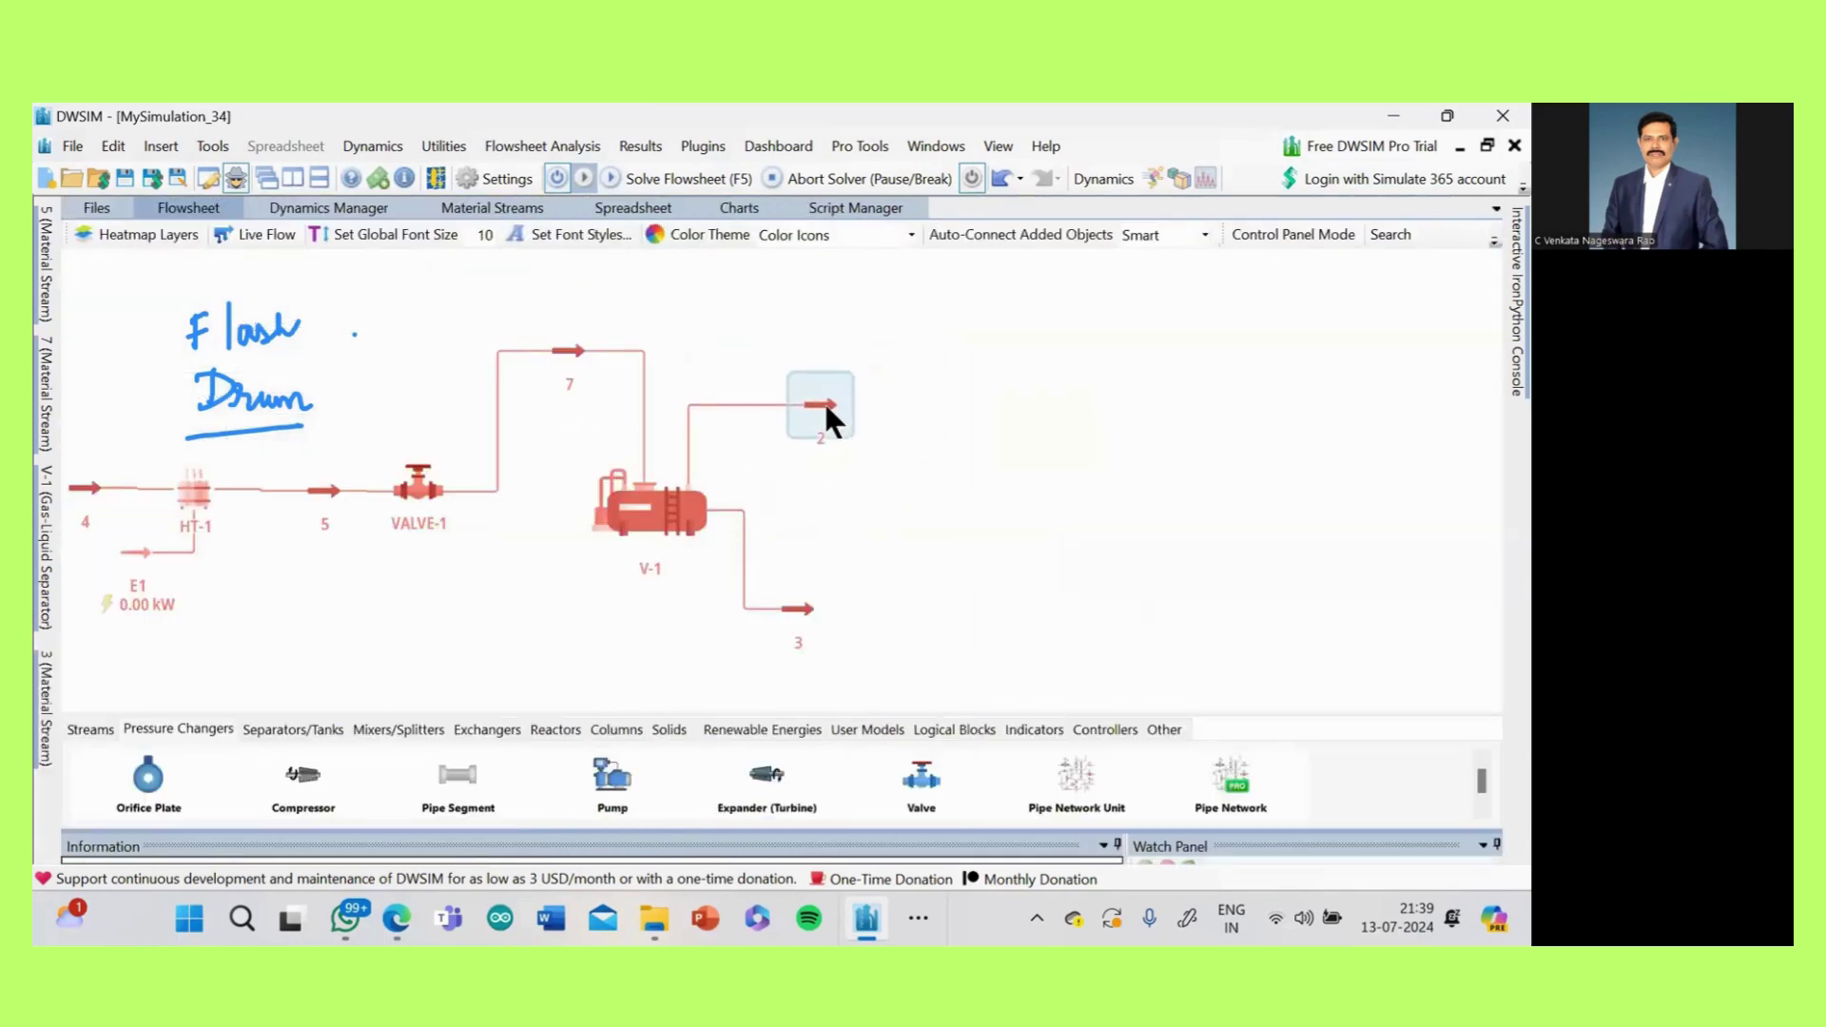
{"action": "double_click", "coordinate": [825, 403]}
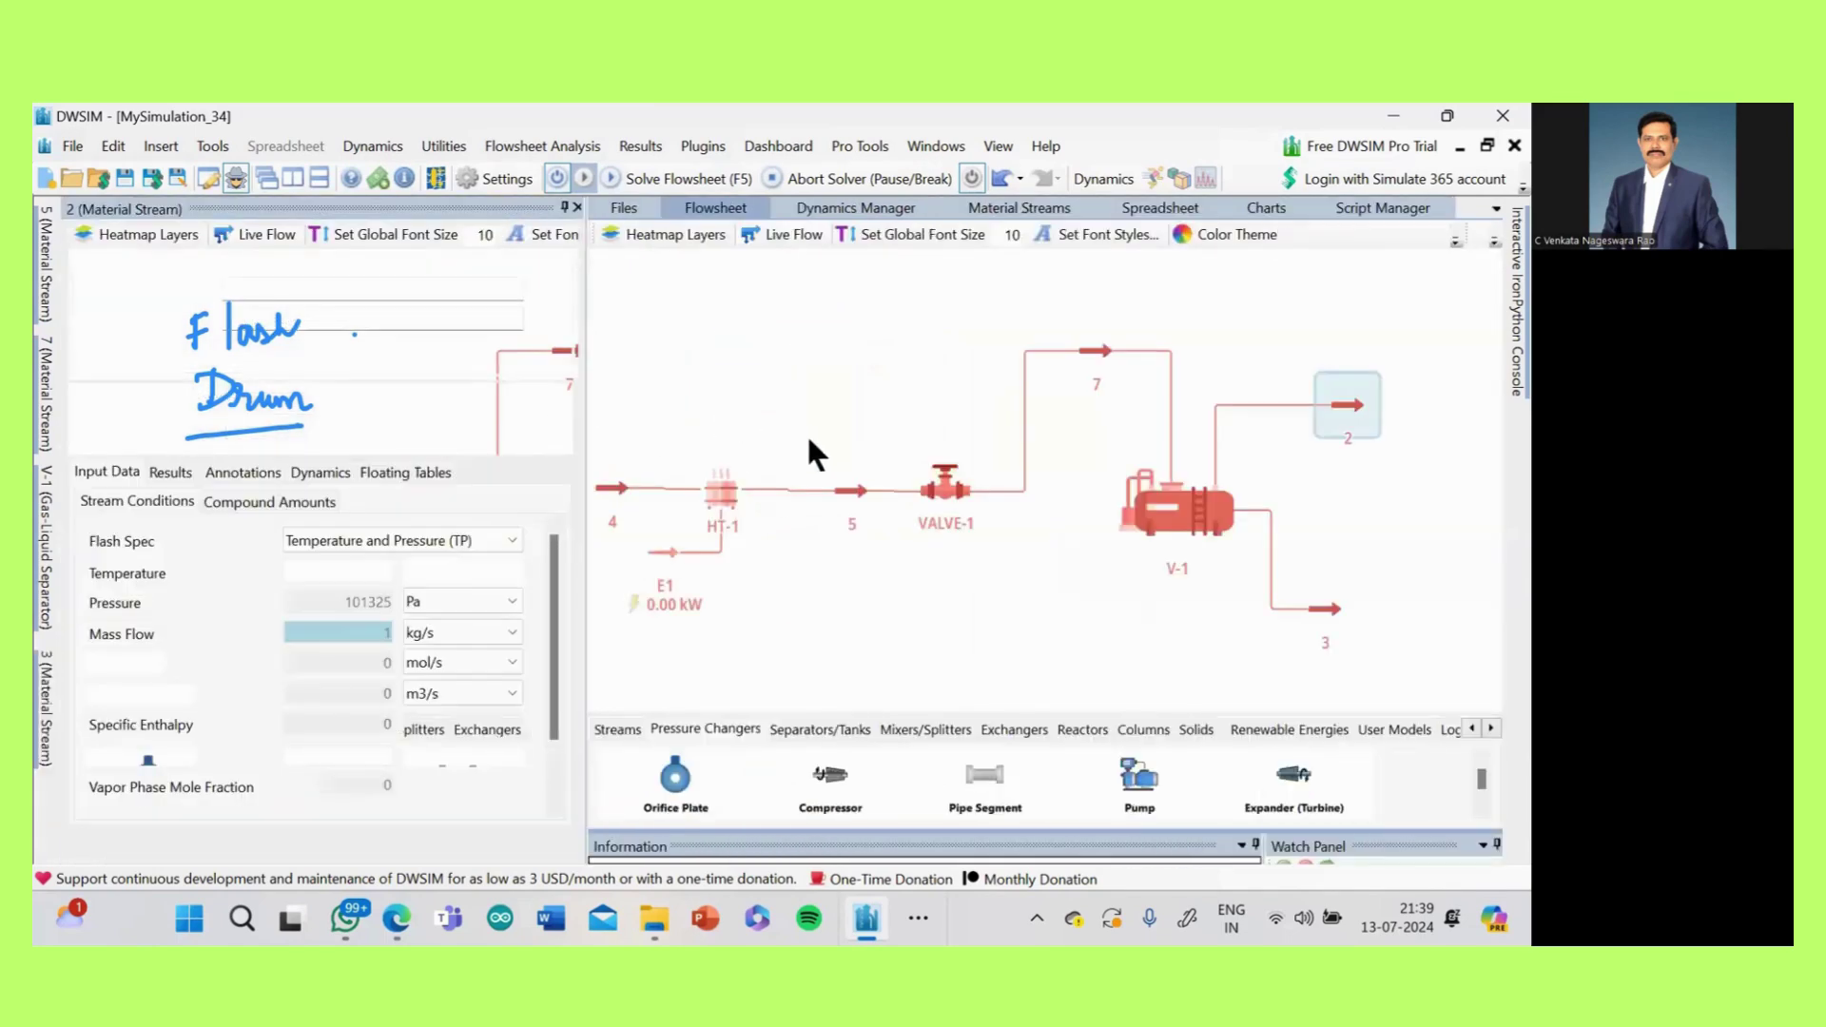
{"action": "left_click", "coordinate": [577, 207]}
- Raise heater HT-1 slightly above the line of streams 4 and 5 and leave its editor collapsed
{"action": "left_click_drag", "start_coordinate": [462, 574], "coordinate": [725, 571]}
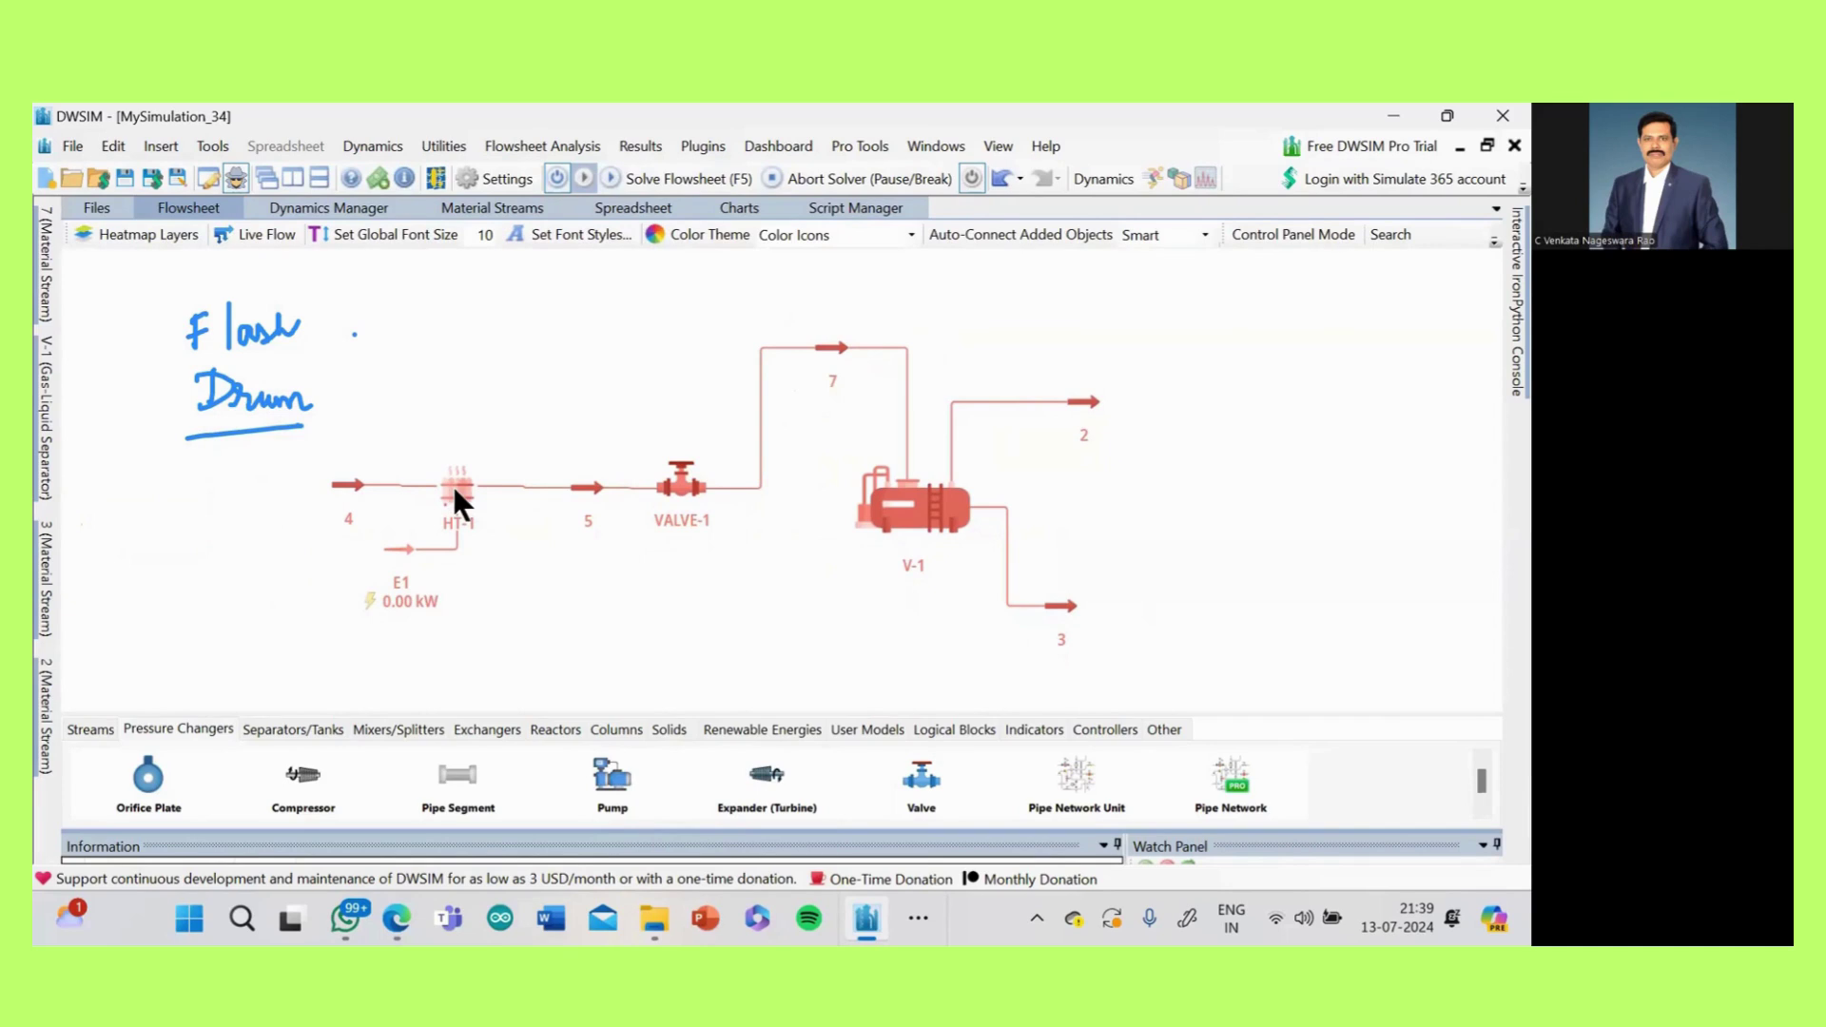
{"action": "left_click_drag", "start_coordinate": [453, 484], "coordinate": [483, 444]}
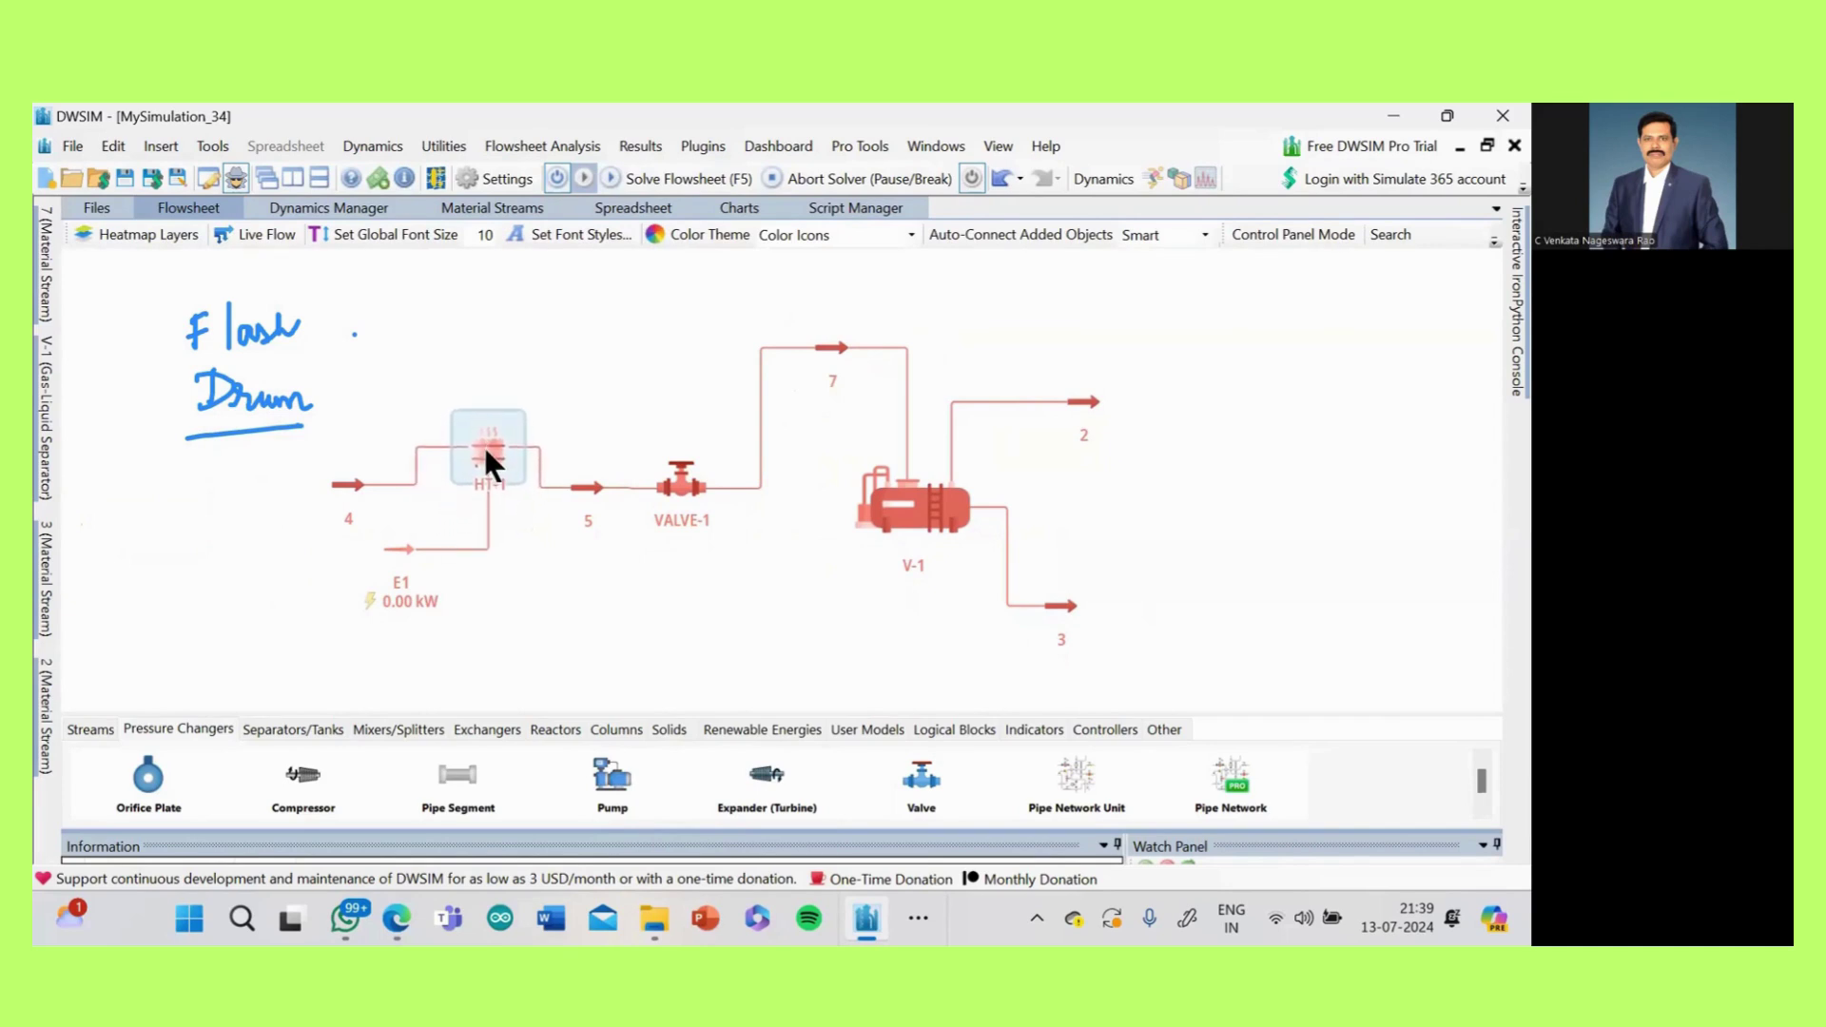
{"action": "left_click", "coordinate": [348, 478]}
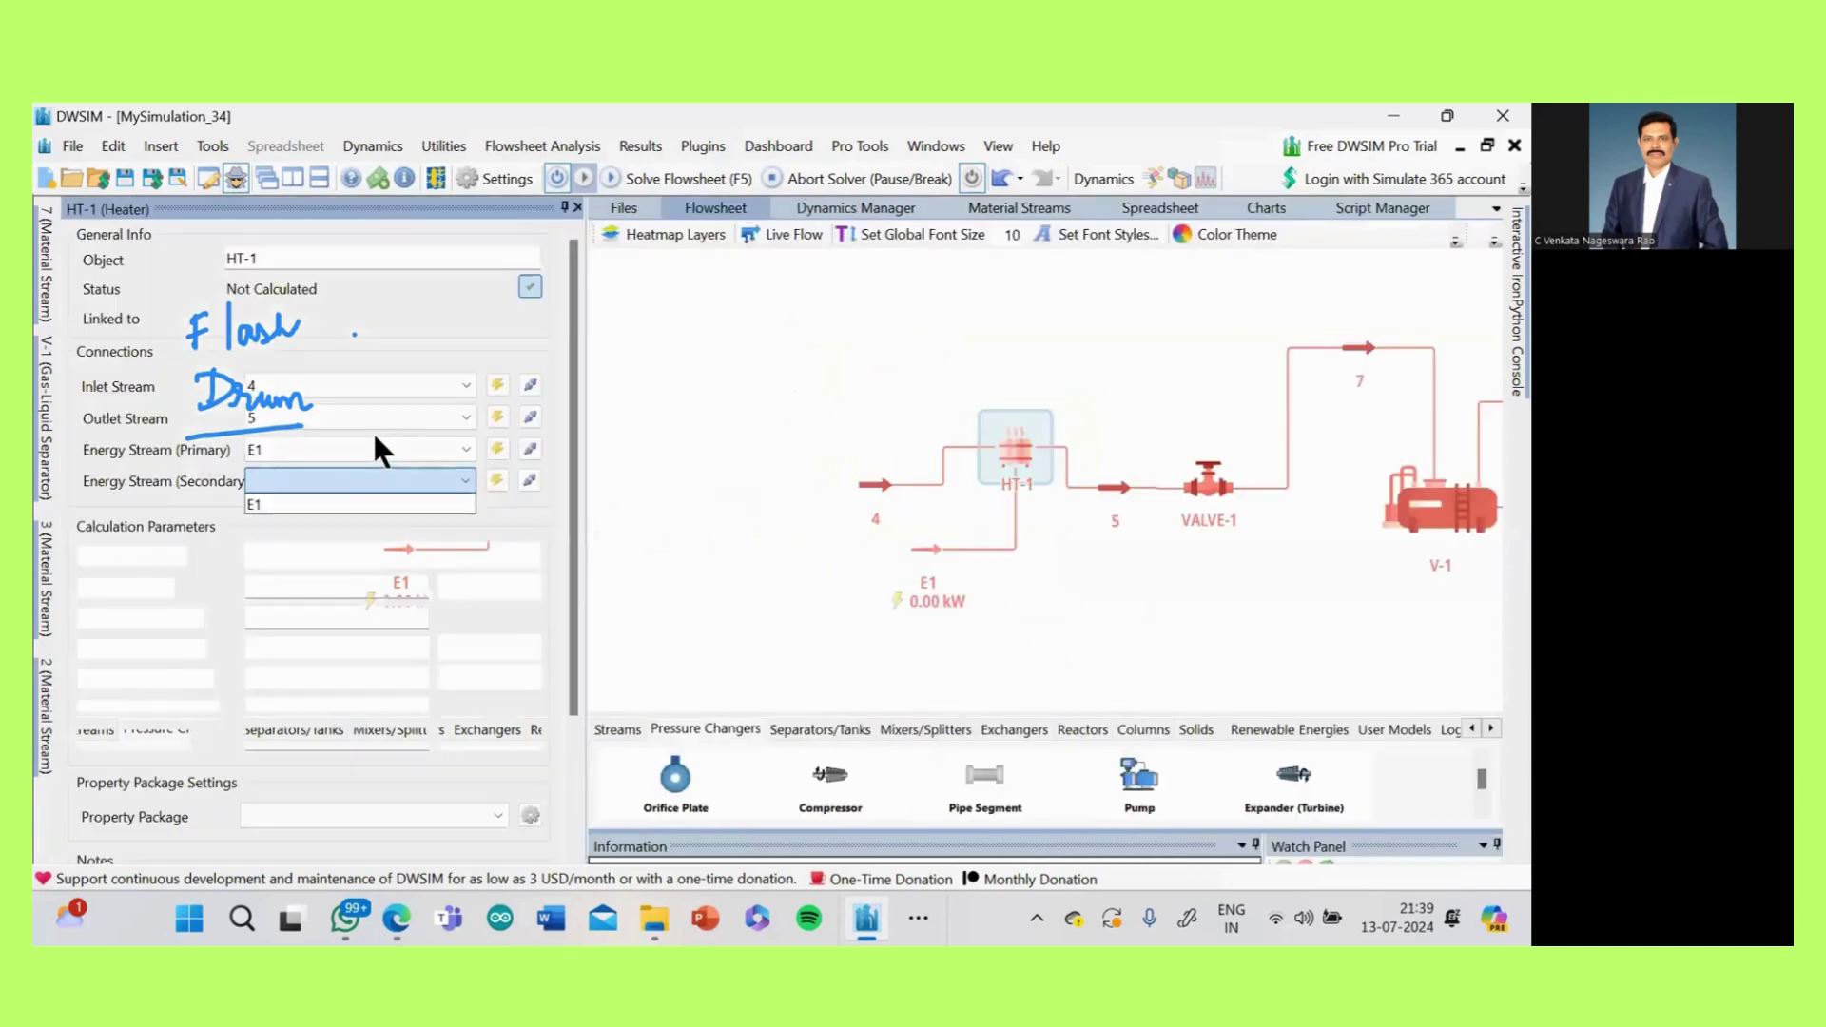
{"action": "left_click", "coordinate": [518, 255]}
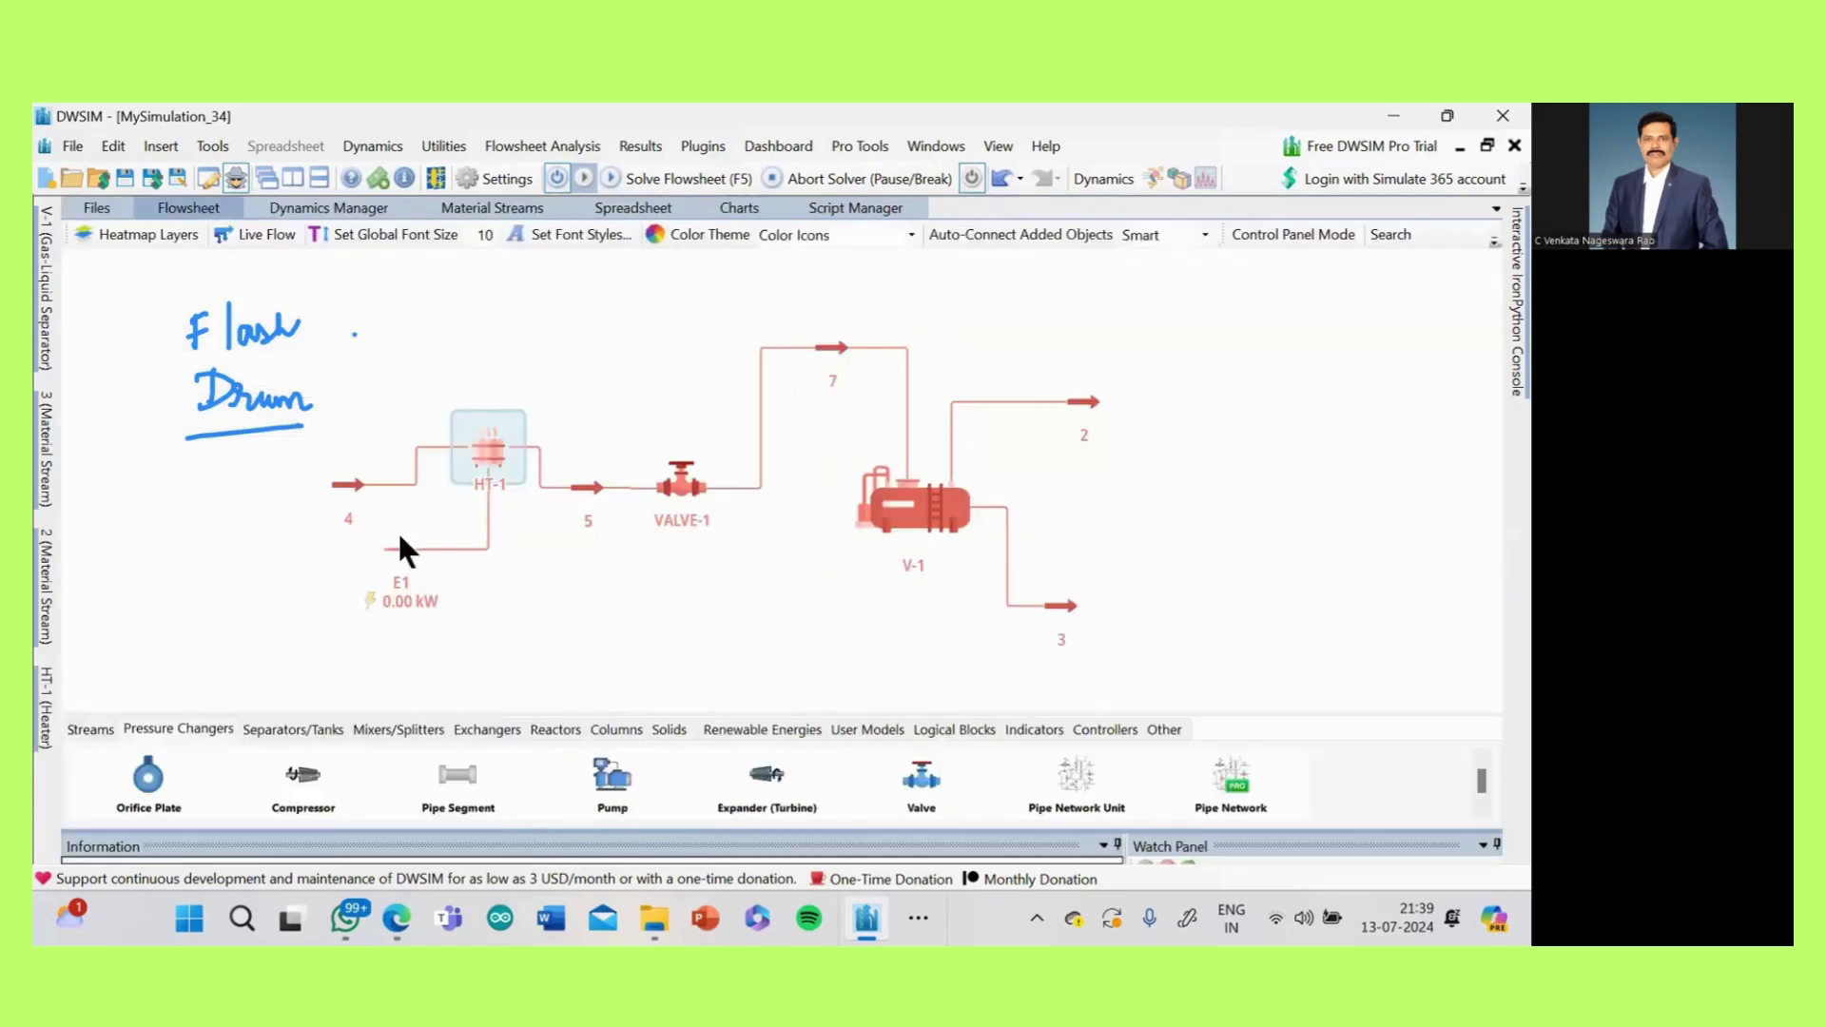
- Move stream 4 up level with heater HT-1 so its connecting line runs straight
{"action": "left_click_drag", "start_coordinate": [346, 497], "coordinate": [370, 434]}
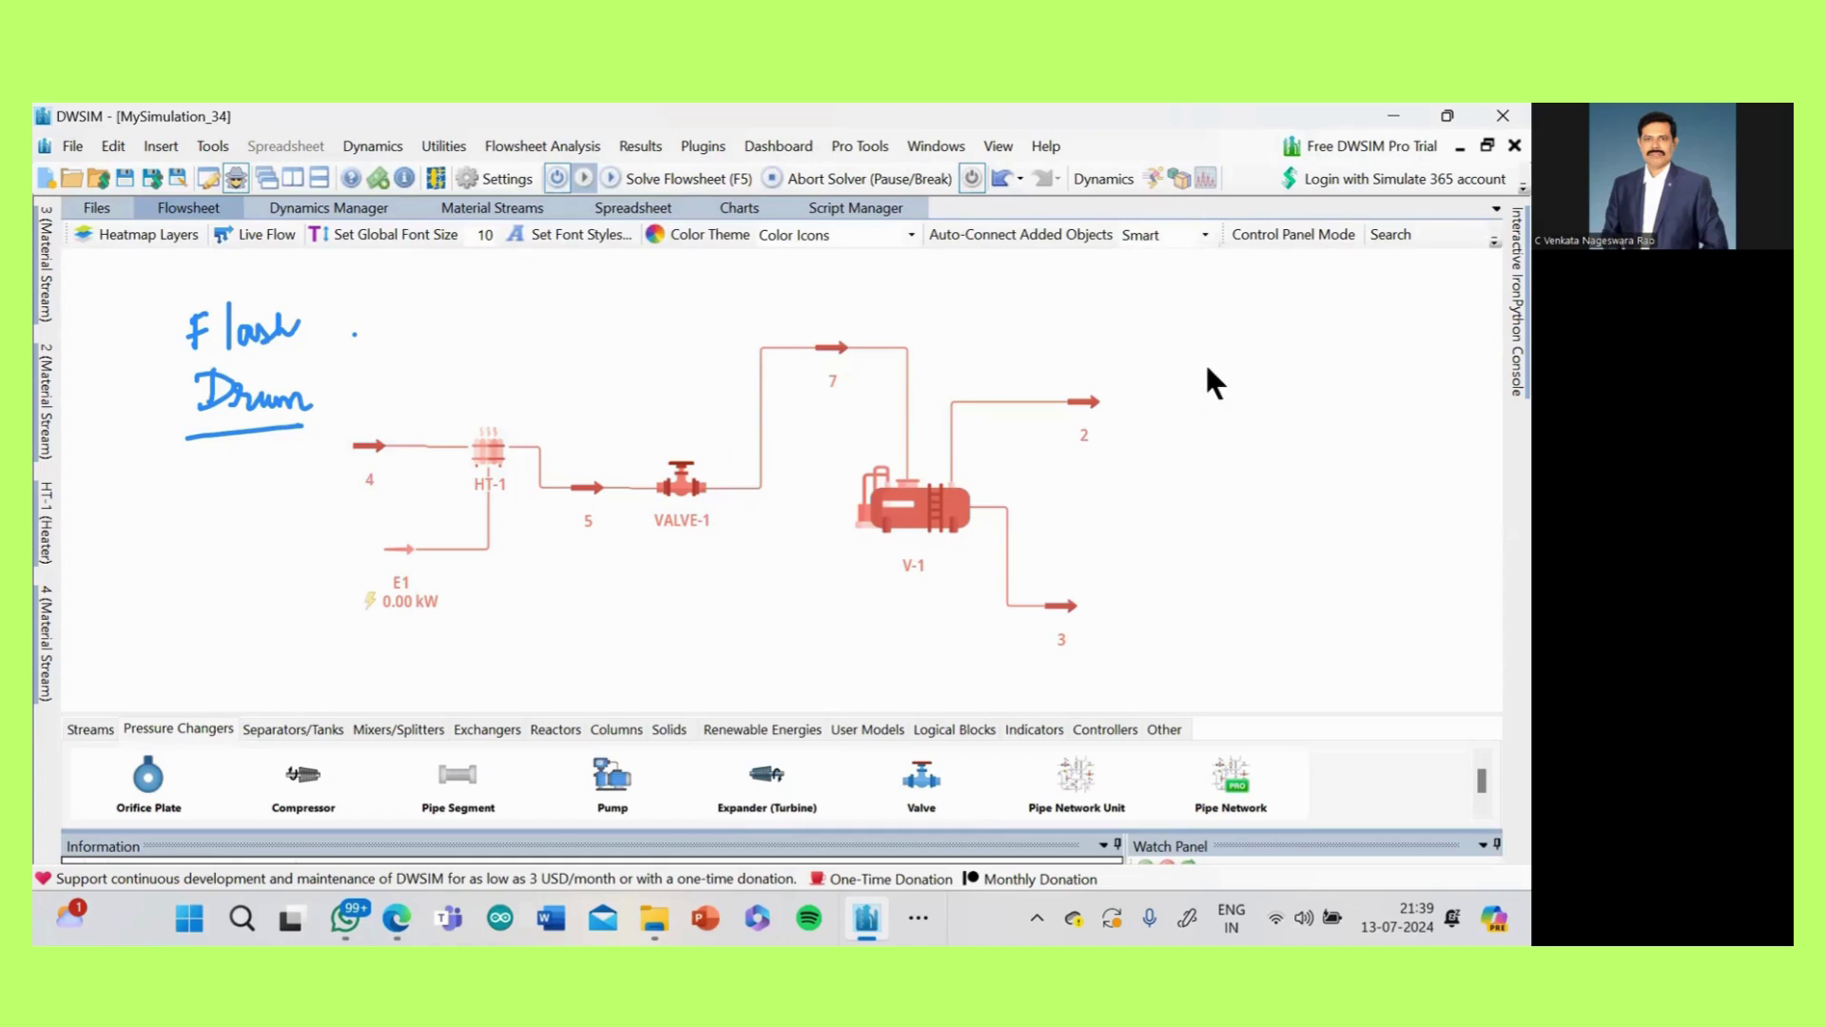
- Annotate separator V-1 by hand with a leader line and the note "gas liq separator or Flash Drum" below the flowsheet
{"action": "mouse_move", "coordinate": [849, 529]}
{"action": "left_mouse_down"}
{"action": "mouse_move", "coordinate": [726, 657]}
{"action": "mouse_move", "coordinate": [749, 623]}
{"action": "left_mouse_up"}
{"action": "left_click_drag", "start_coordinate": [727, 642], "coordinate": [806, 641]}
{"action": "left_click_drag", "start_coordinate": [840, 610], "coordinate": [837, 638]}
{"action": "mouse_move", "coordinate": [867, 617]}
{"action": "left_mouse_down"}
{"action": "mouse_move", "coordinate": [869, 632]}
{"action": "mouse_move", "coordinate": [923, 630]}
{"action": "left_mouse_up"}
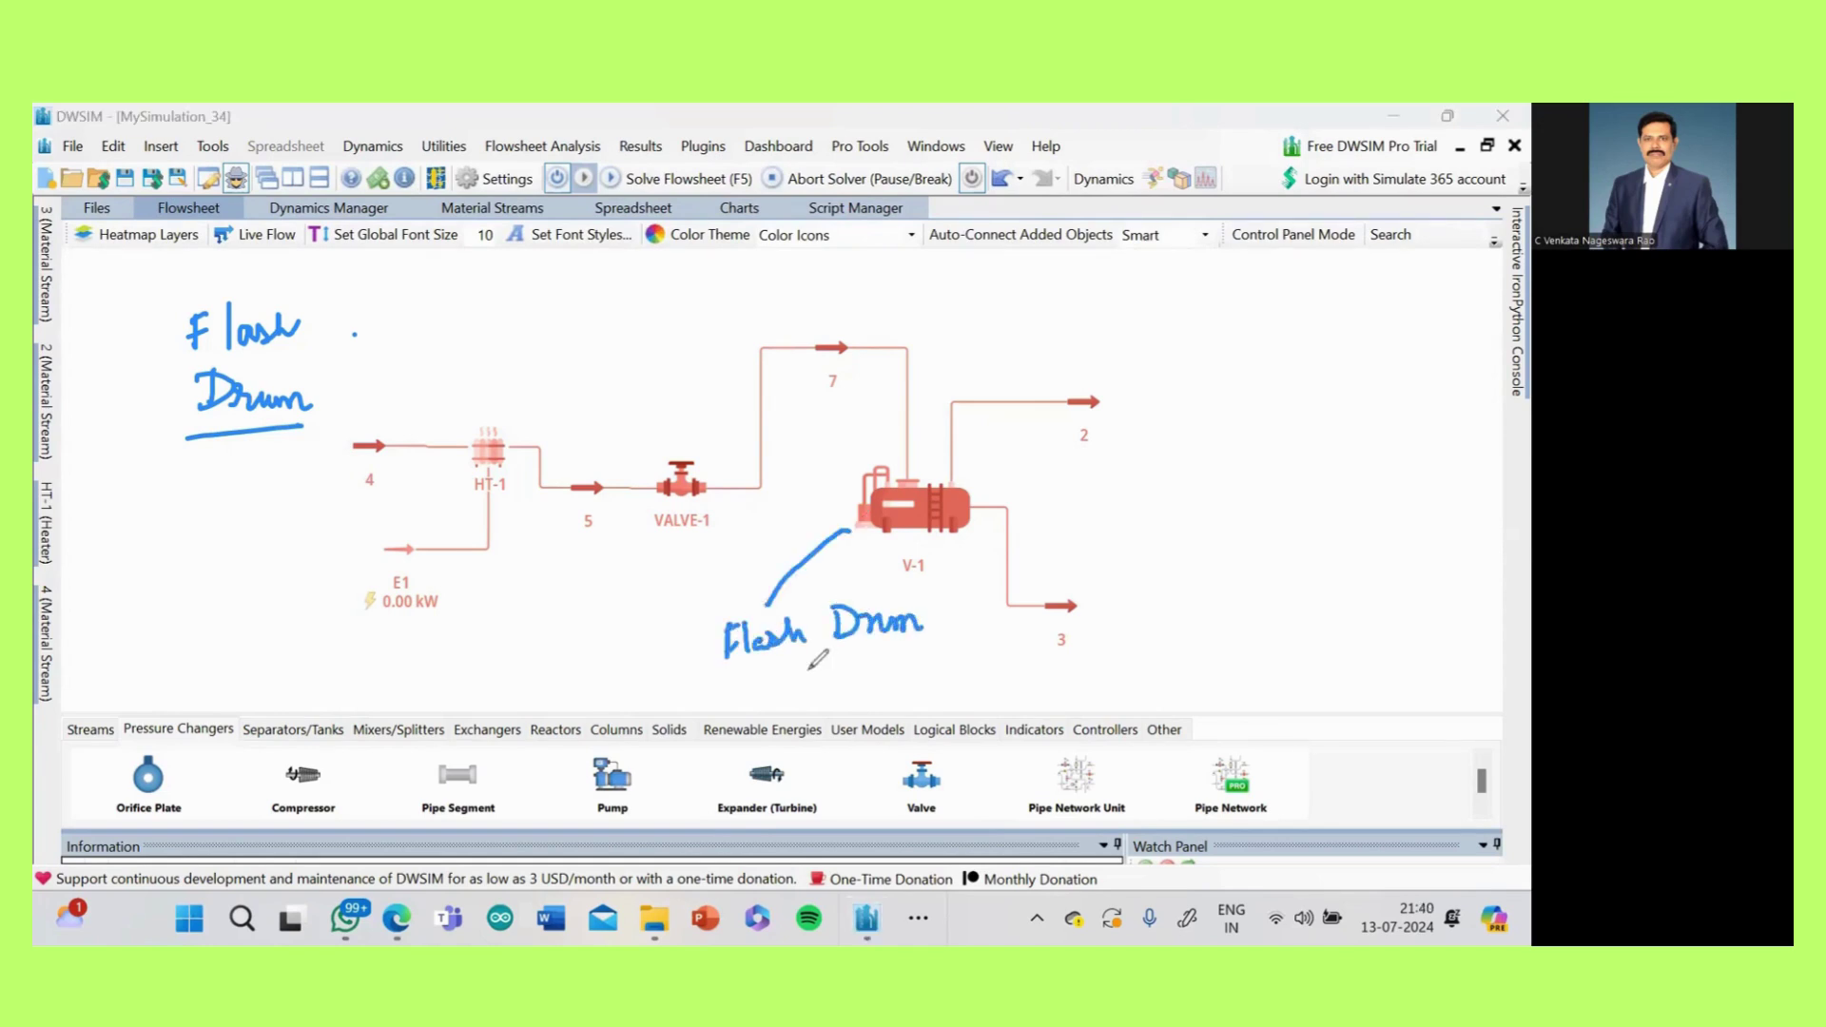
{"action": "left_click_drag", "start_coordinate": [635, 636], "coordinate": [658, 626]}
{"action": "mouse_move", "coordinate": [500, 621]}
{"action": "left_mouse_down"}
{"action": "mouse_move", "coordinate": [547, 635]}
{"action": "mouse_move", "coordinate": [595, 618]}
{"action": "mouse_move", "coordinate": [634, 571]}
{"action": "left_mouse_up"}
{"action": "mouse_move", "coordinate": [525, 661]}
{"action": "left_mouse_down"}
{"action": "mouse_move", "coordinate": [519, 683]}
{"action": "mouse_move", "coordinate": [547, 704]}
{"action": "mouse_move", "coordinate": [582, 666]}
{"action": "mouse_move", "coordinate": [616, 666]}
{"action": "left_mouse_up"}
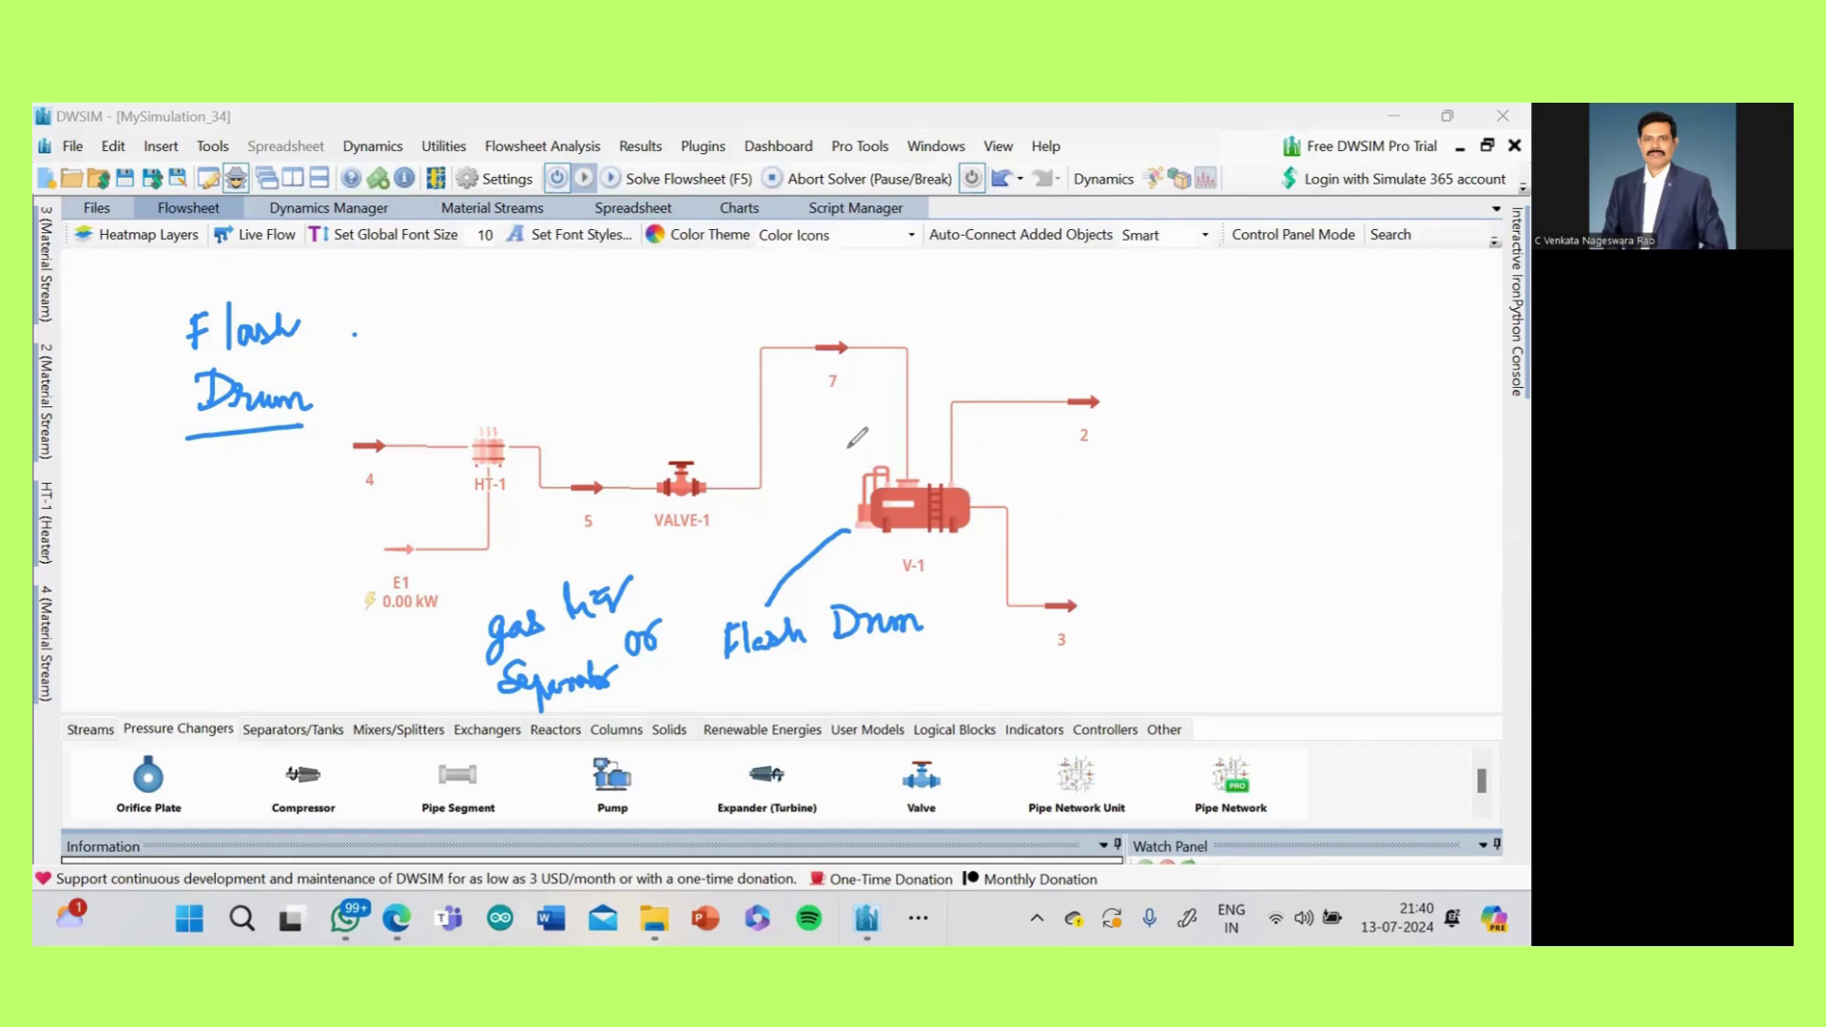
- Erase the leader line and the handwritten separator note beneath the flowsheet, keeping the "Flash Drum" title
{"action": "mouse_move", "coordinate": [849, 446]}
{"action": "left_mouse_down"}
{"action": "mouse_move", "coordinate": [830, 528]}
{"action": "mouse_move", "coordinate": [863, 590]}
{"action": "left_mouse_up"}
{"action": "left_click", "coordinate": [839, 525]}
{"action": "key", "text": "ctrl+z"}
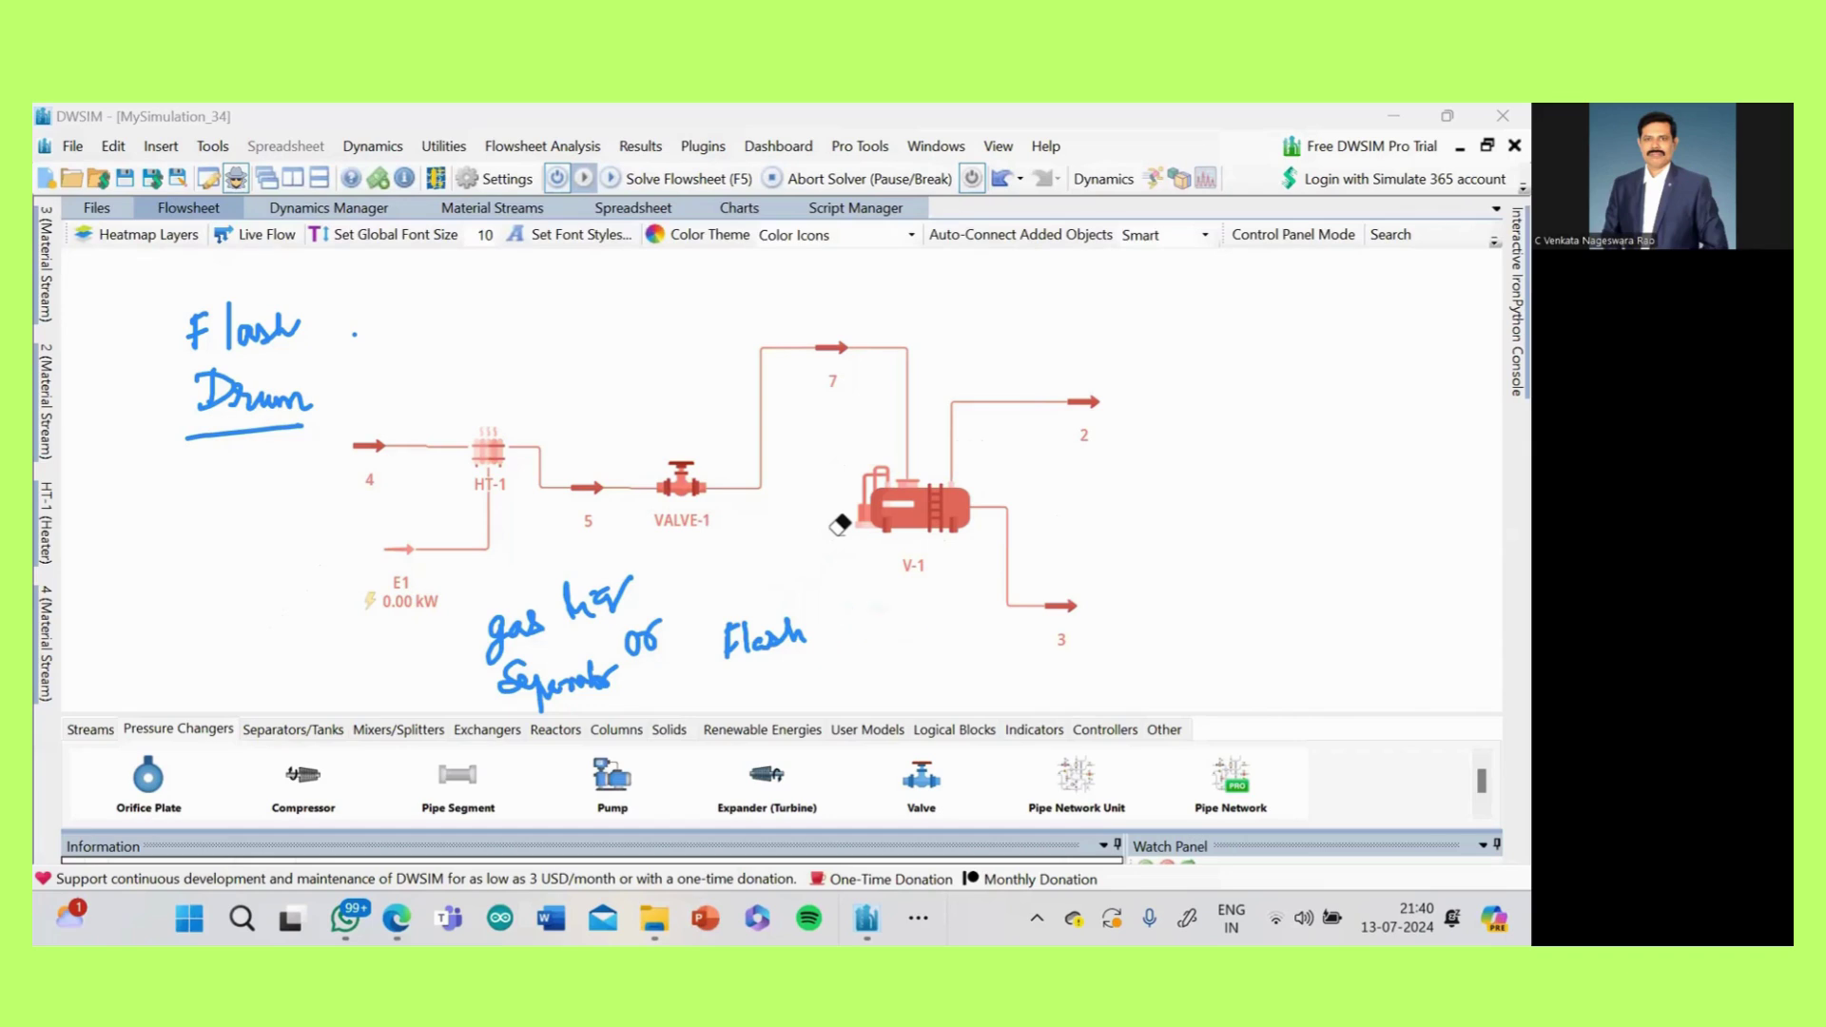
{"action": "key", "text": "ctrl+z"}
{"action": "key", "text": "ctrl+z"}
{"action": "mouse_move", "coordinate": [839, 525]}
{"action": "left_mouse_down"}
{"action": "mouse_move", "coordinate": [557, 680]}
{"action": "mouse_move", "coordinate": [592, 591]}
{"action": "left_mouse_up"}
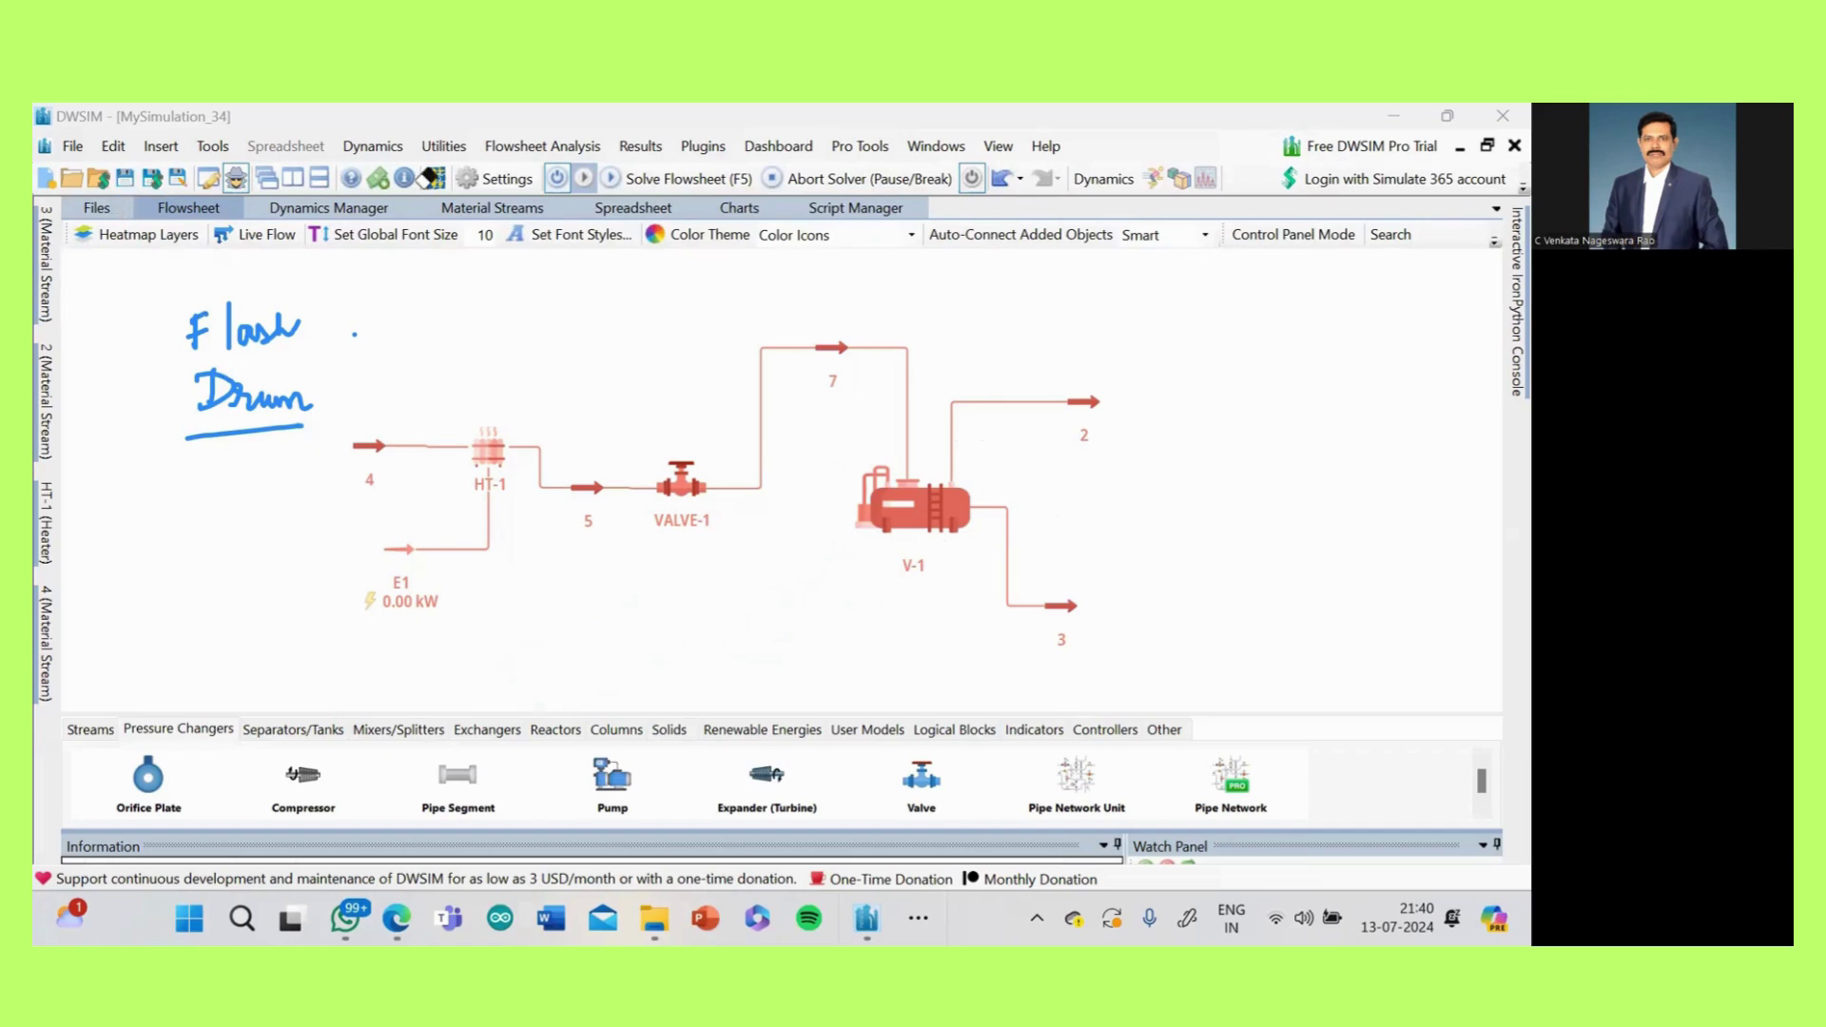
- Save the simulation in the dwsimfiles folder under the file name operatinon-flash
{"action": "left_click", "coordinate": [126, 177]}
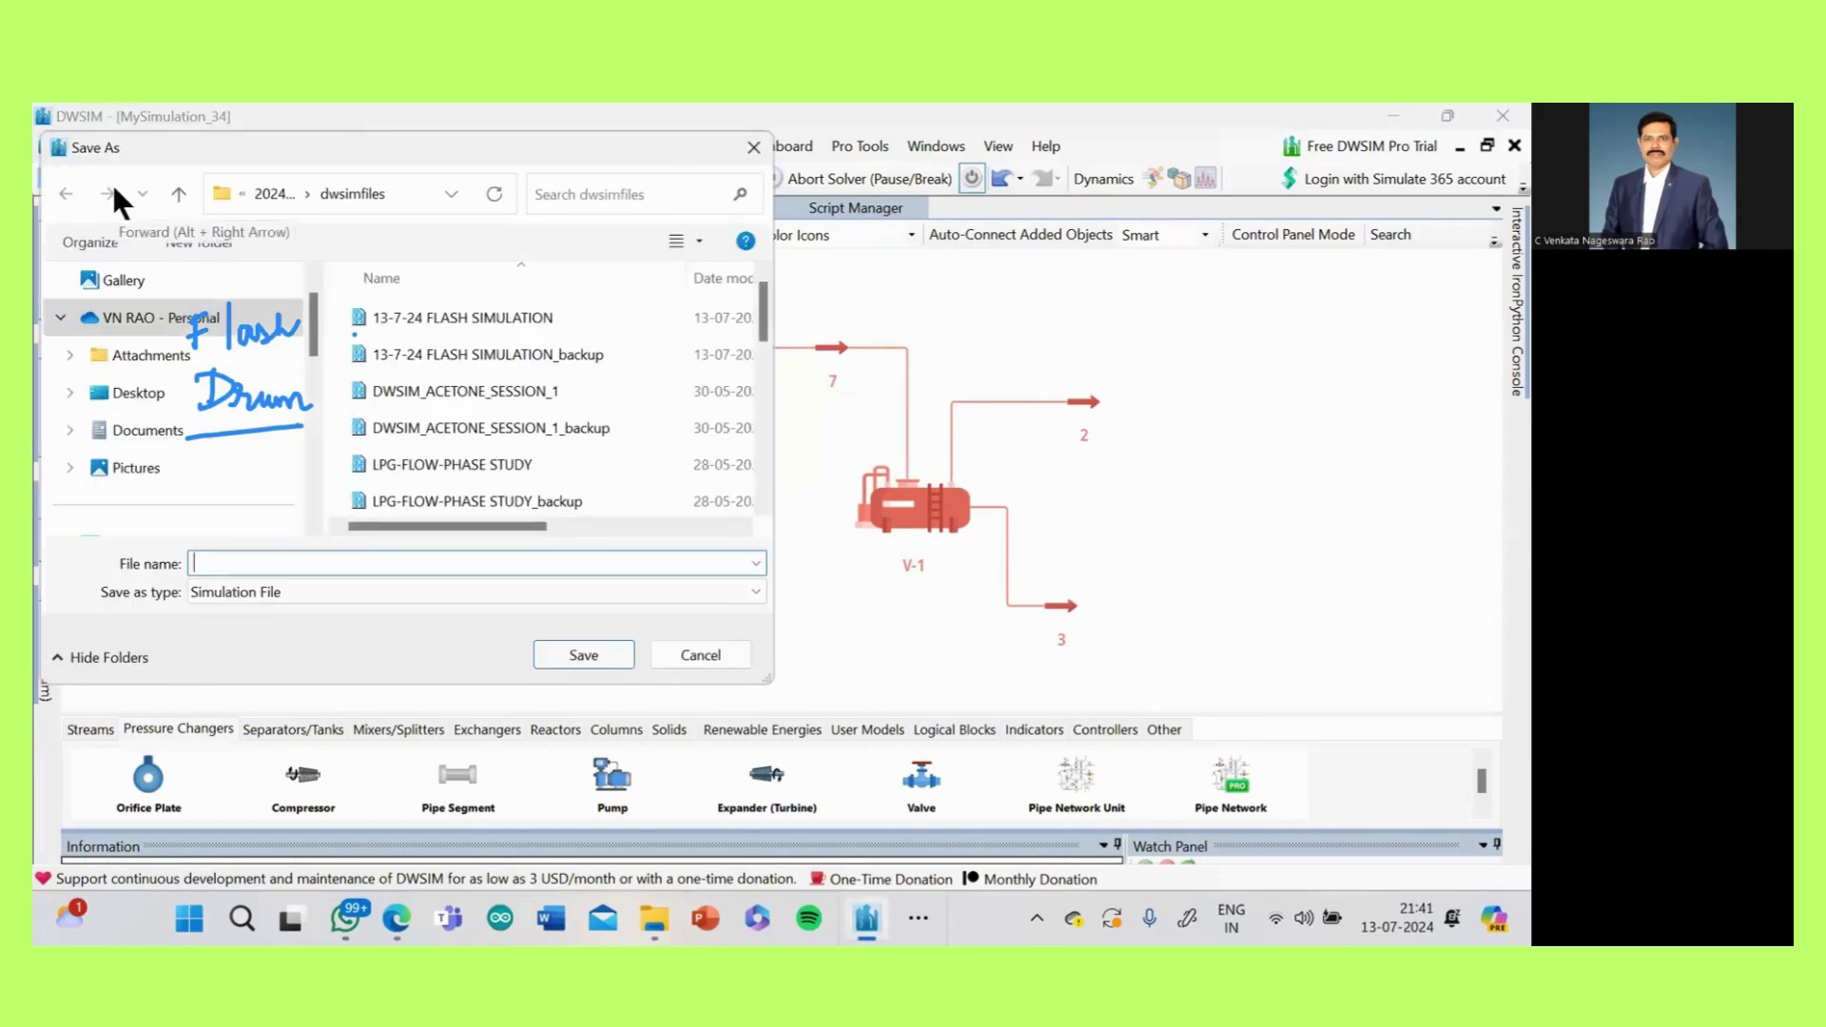
{"action": "type", "text": "operatinon-flash"}
{"action": "key", "text": "Return"}
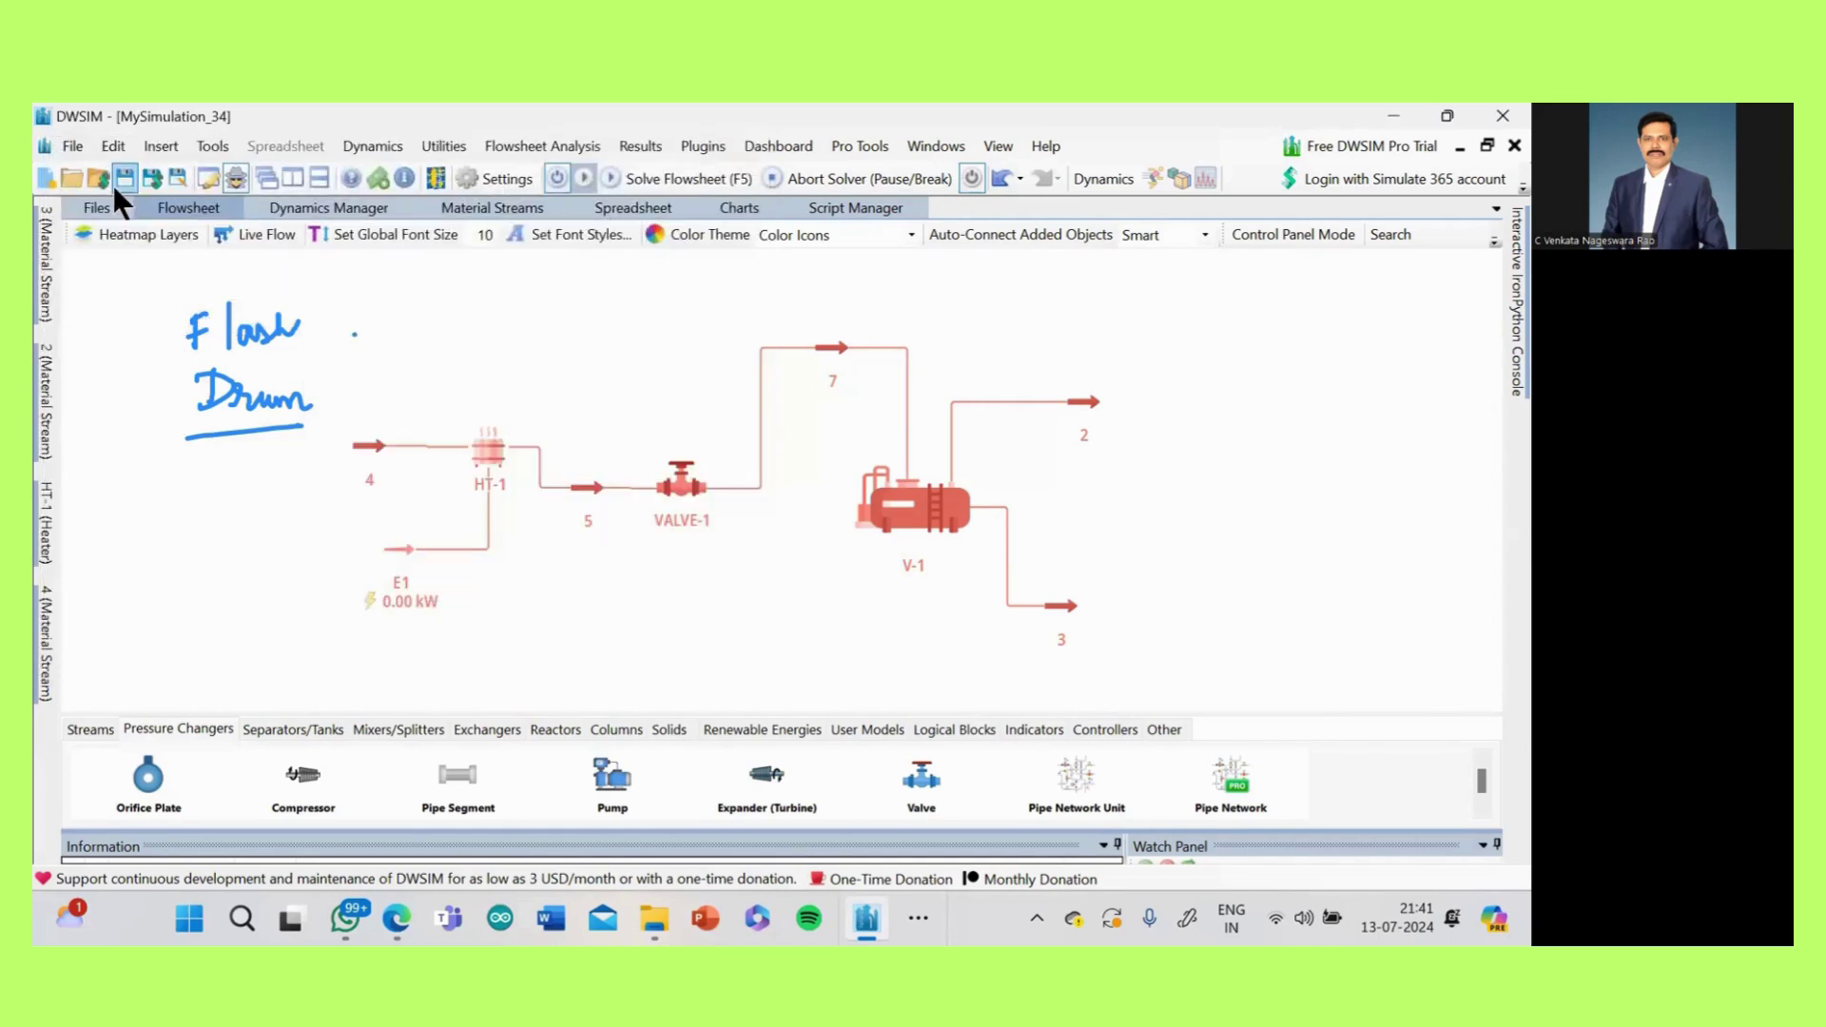